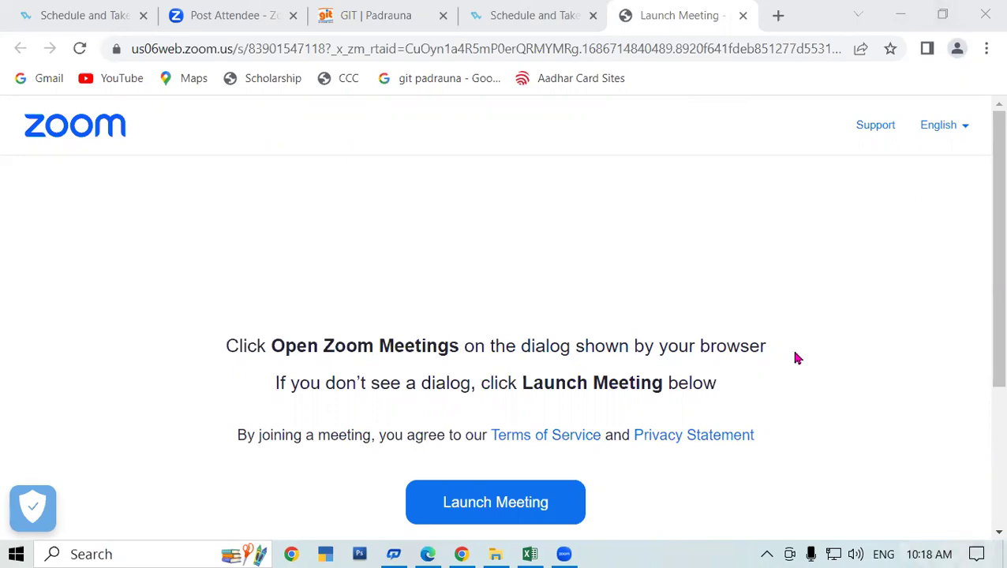
# Step: Switch from the Chrome Zoom page to the open Excel workbook from the taskbar
pyautogui.click(530, 554)
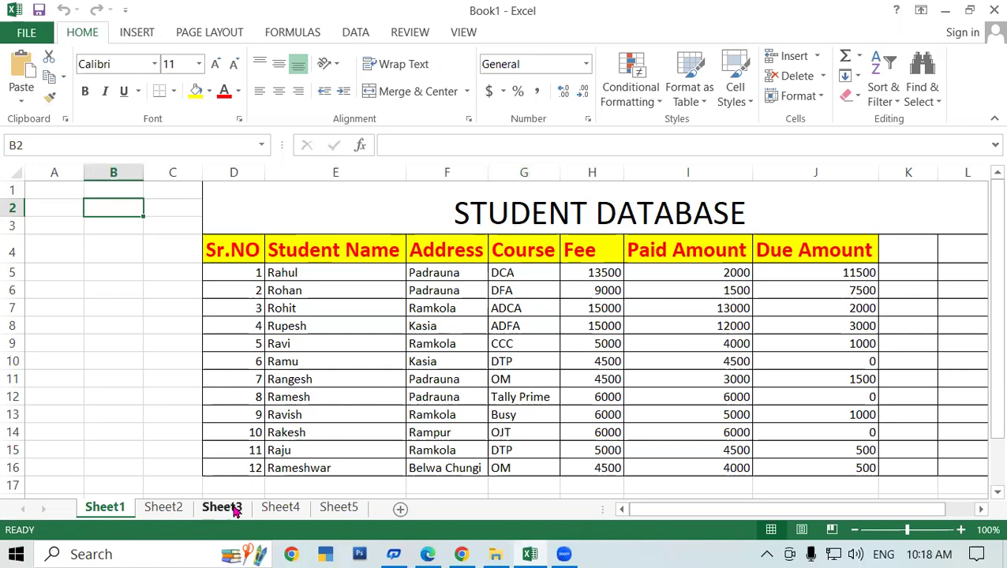
# Step: On Sheet2, merge and centre C1:L2 and enter 'Gayatri Institute of Technology'
pyautogui.click(165, 508)
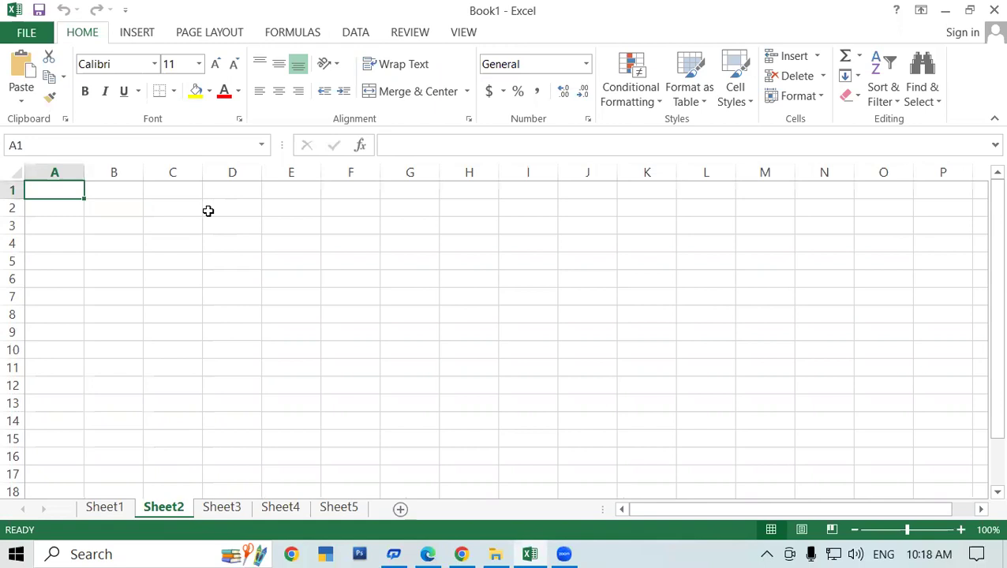
pyautogui.moveTo(177, 190); pyautogui.dragTo(696, 207)
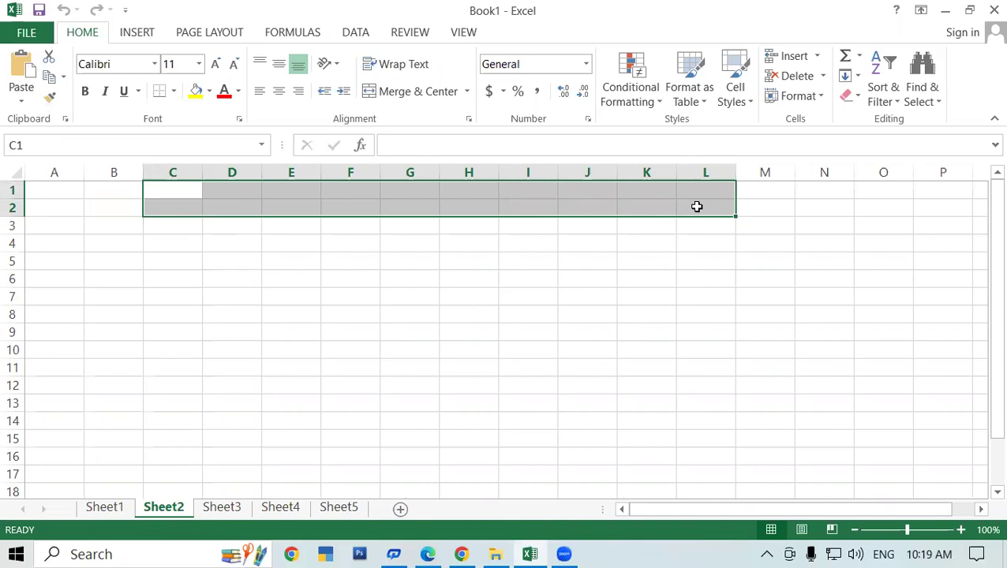
pyautogui.click(386, 93)
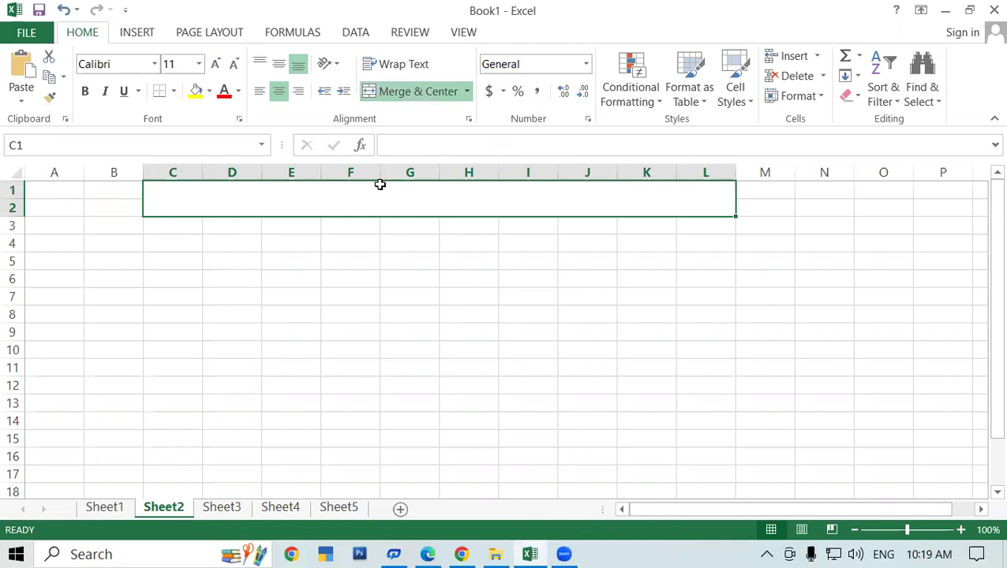
pyautogui.write('Gayt')
pyautogui.press('BackSpace')
pyautogui.write('atri Institute o')
pyautogui.press('BackSpace')
pyautogui.write('of Technology')
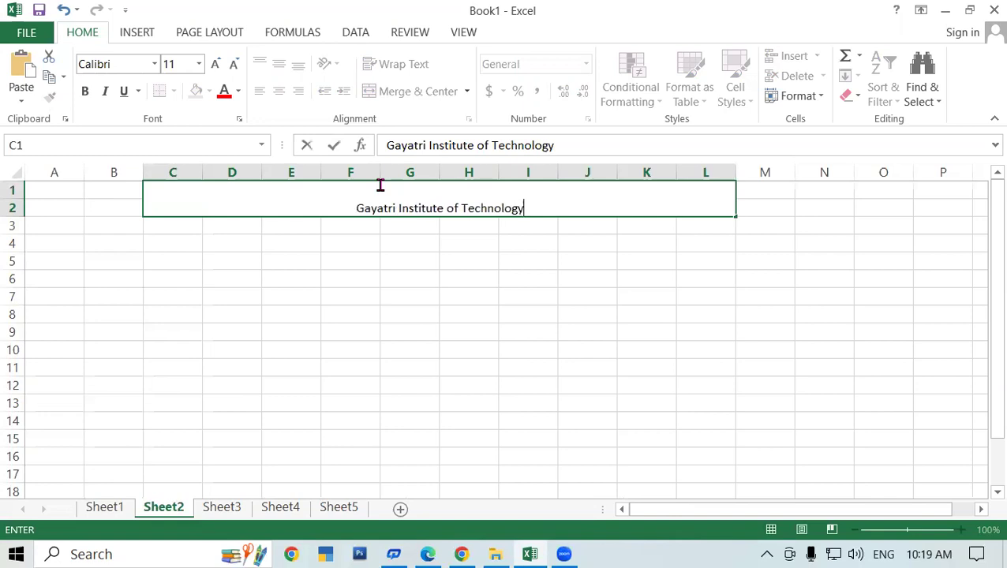
pyautogui.click(584, 299)
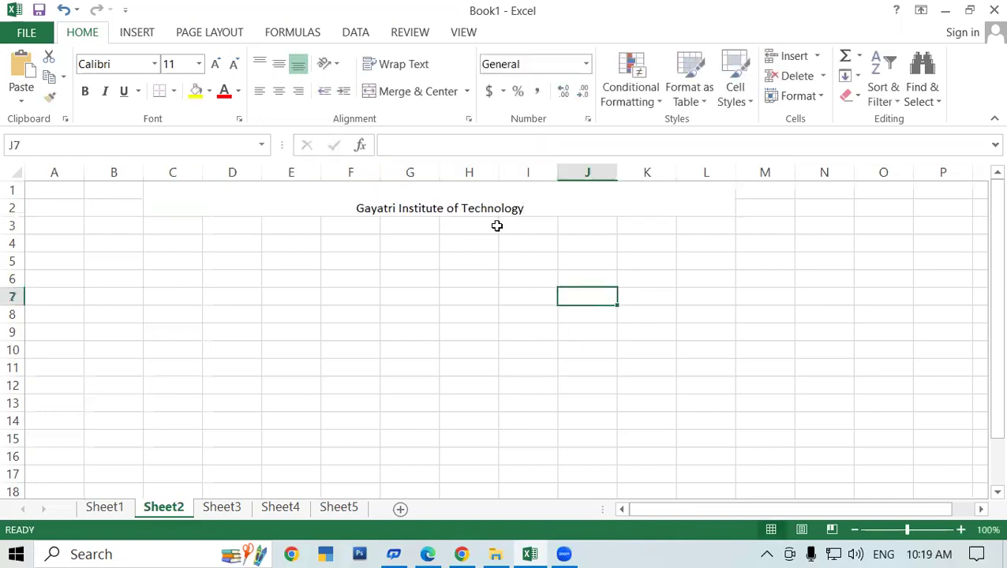
pyautogui.click(471, 195)
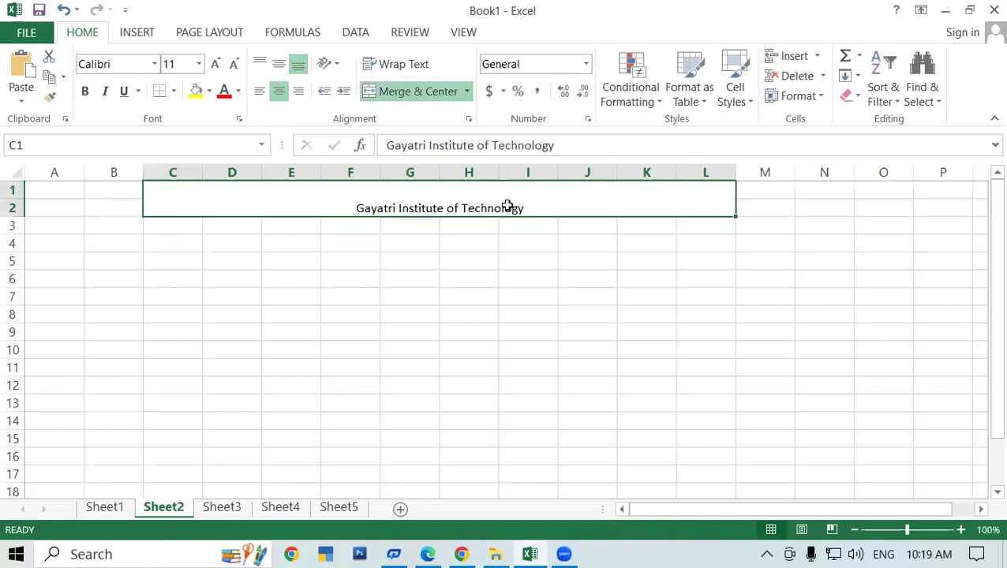
# Step: Format the title bold, size 24, with white text on black fill
pyautogui.click(84, 90)
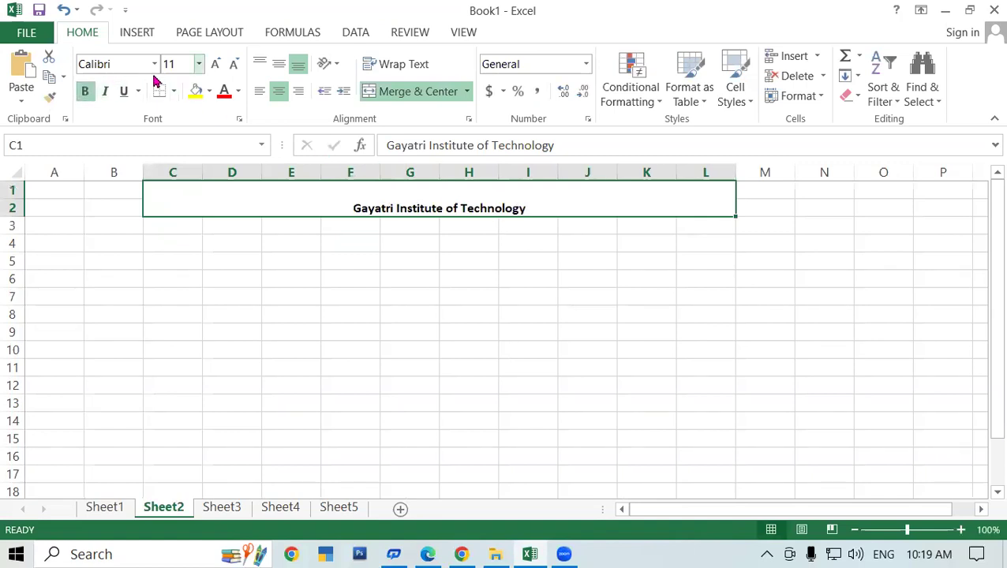
pyautogui.hotkey('ctrl', 'shift', '.')
pyautogui.hotkey('ctrl', 'shift', '.')
pyautogui.hotkey('ctrl', 'shift', '.')
pyautogui.hotkey('ctrl', 'shift', '.')
pyautogui.hotkey('ctrl', 'shift', '.')
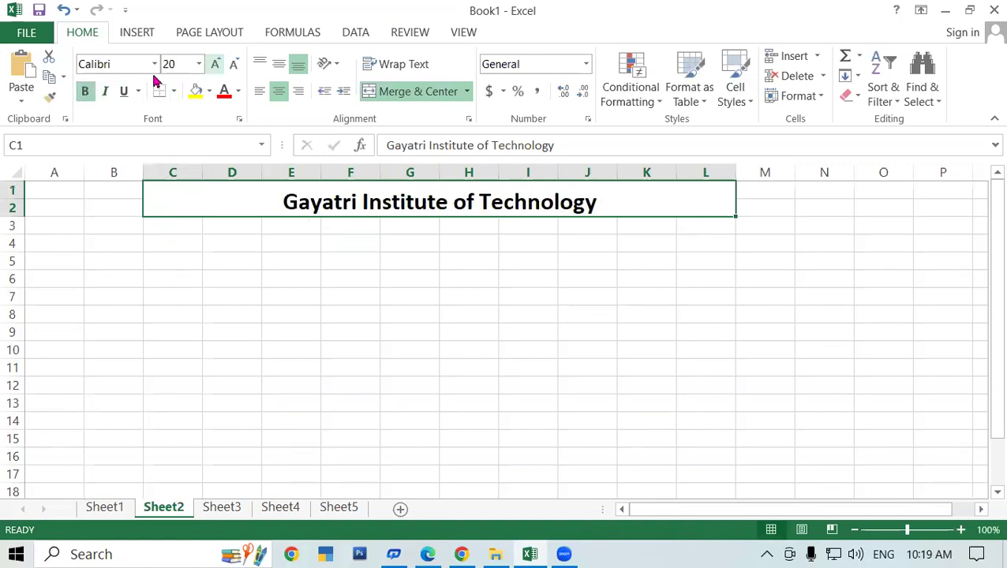
pyautogui.hotkey('ctrl', 'shift', '.')
pyautogui.hotkey('ctrl', 'shift', '.')
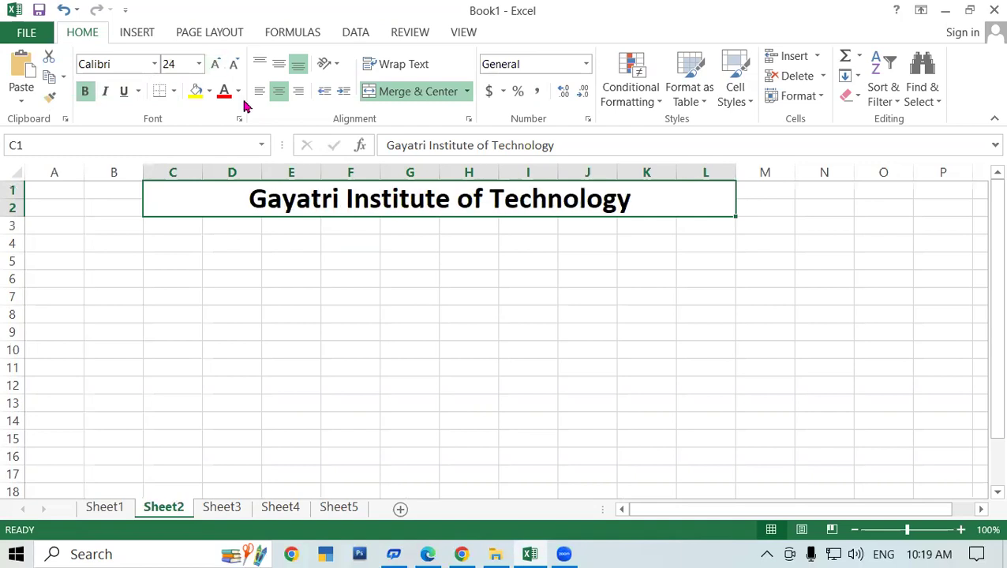
pyautogui.click(238, 90)
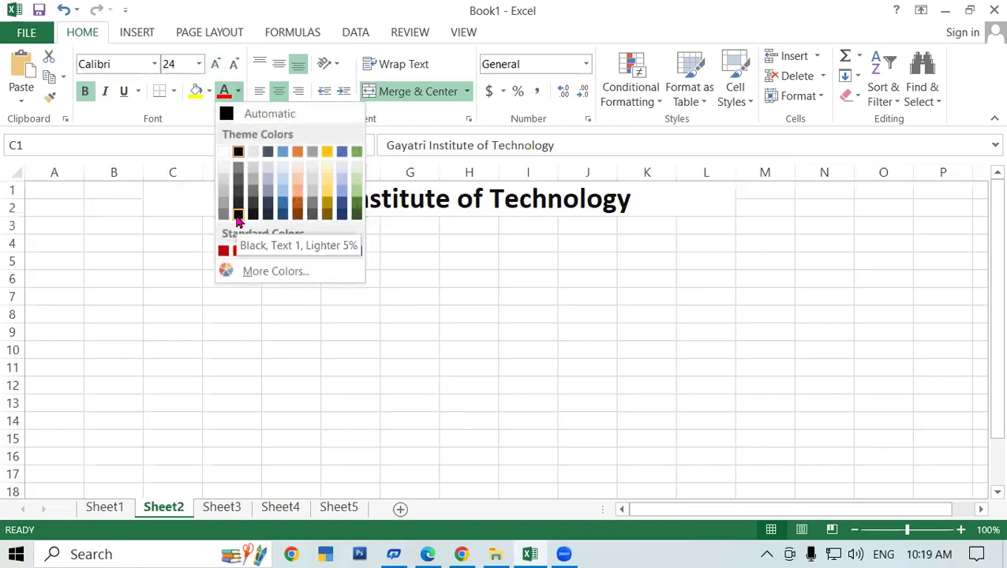
pyautogui.click(210, 92)
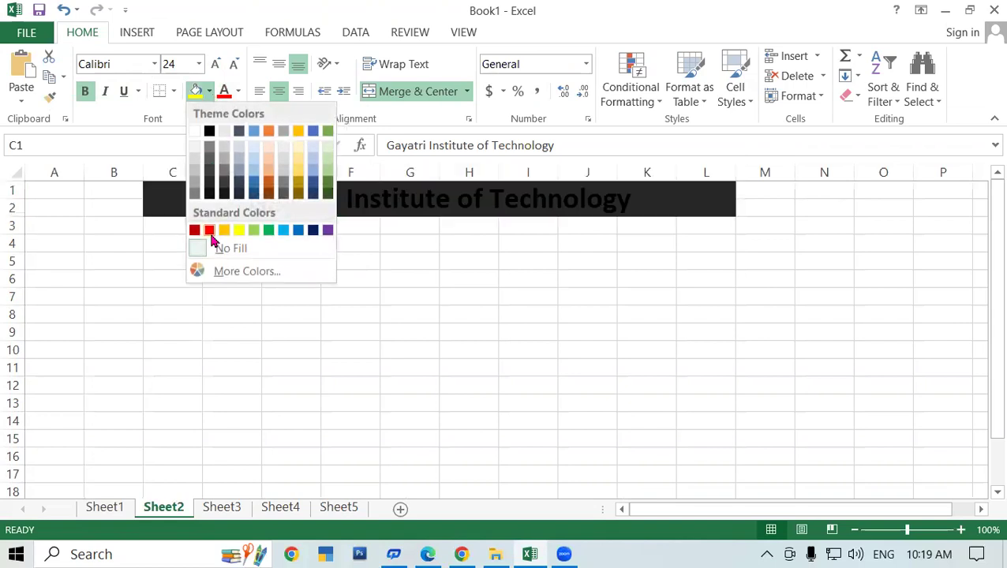
pyautogui.click(209, 132)
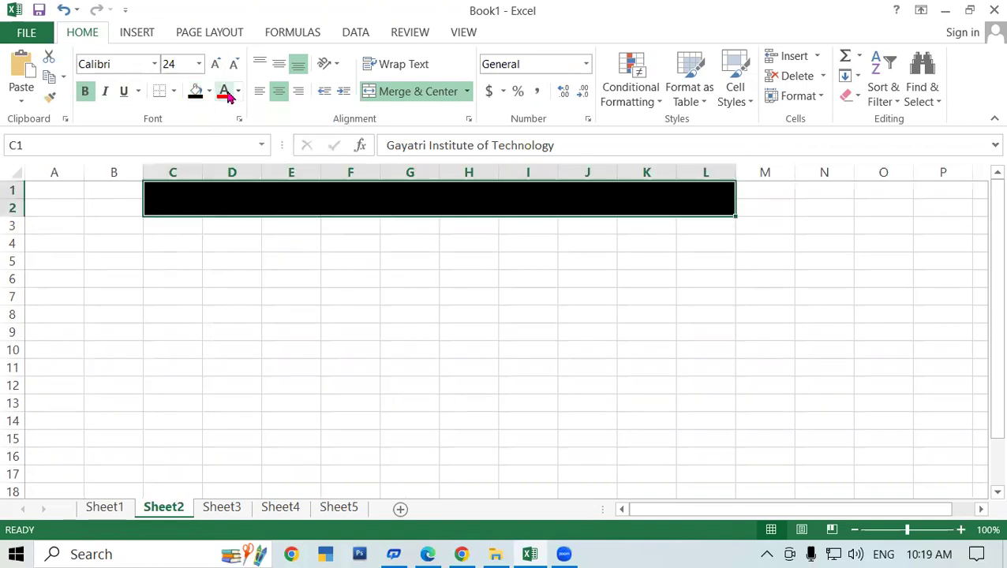
pyautogui.click(238, 91)
pyautogui.click(224, 152)
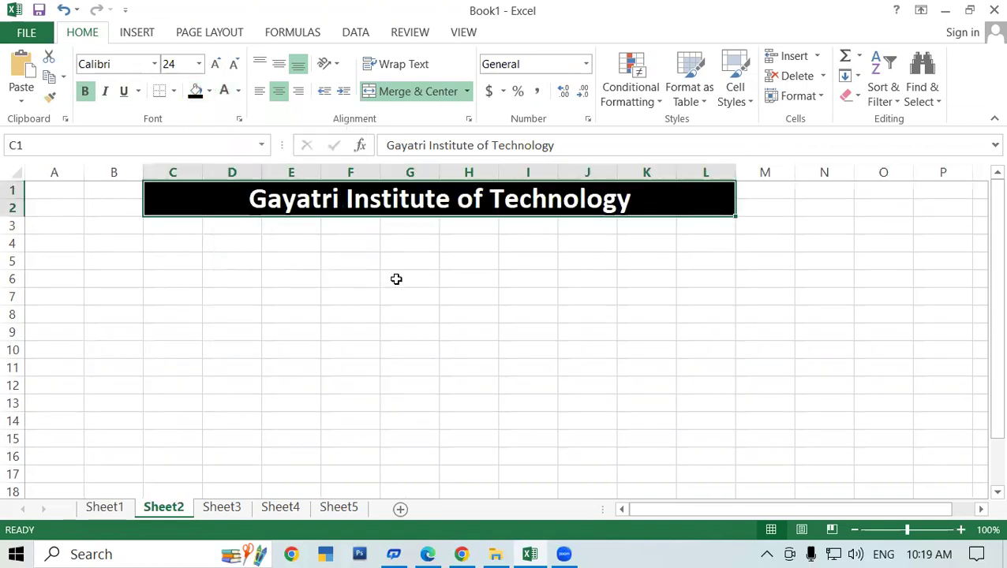
pyautogui.click(403, 278)
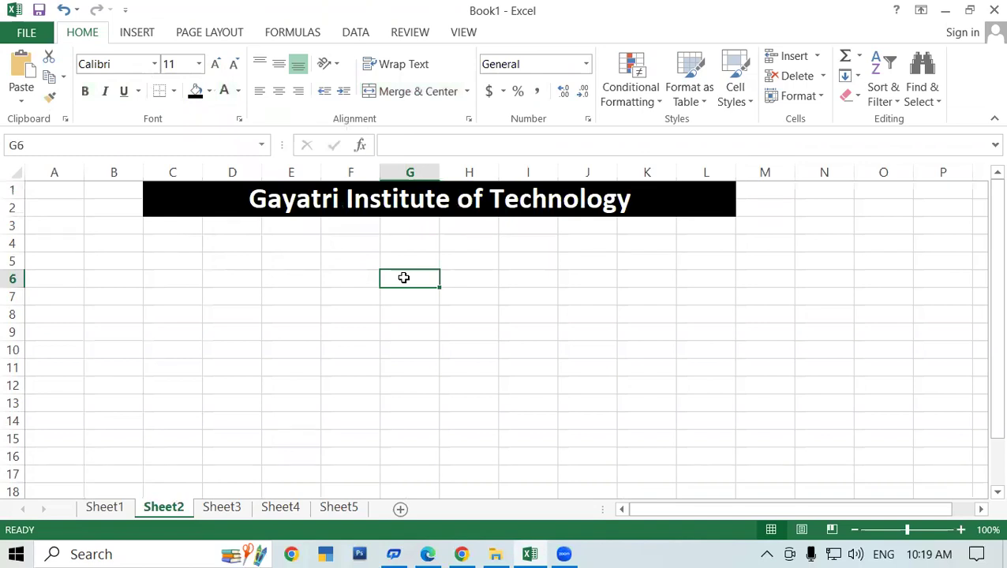
# Step: Enter the subtitle 'Padrauna Kushinagar' across E3:J3
pyautogui.moveTo(273, 224); pyautogui.dragTo(605, 226)
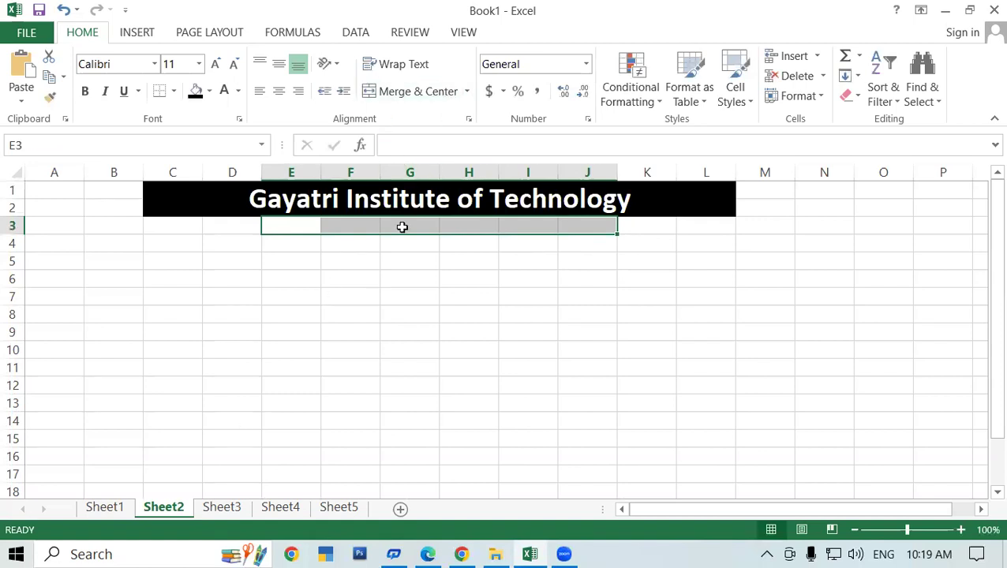
pyautogui.write('Padrauna Kushinagar')
pyautogui.click(418, 276)
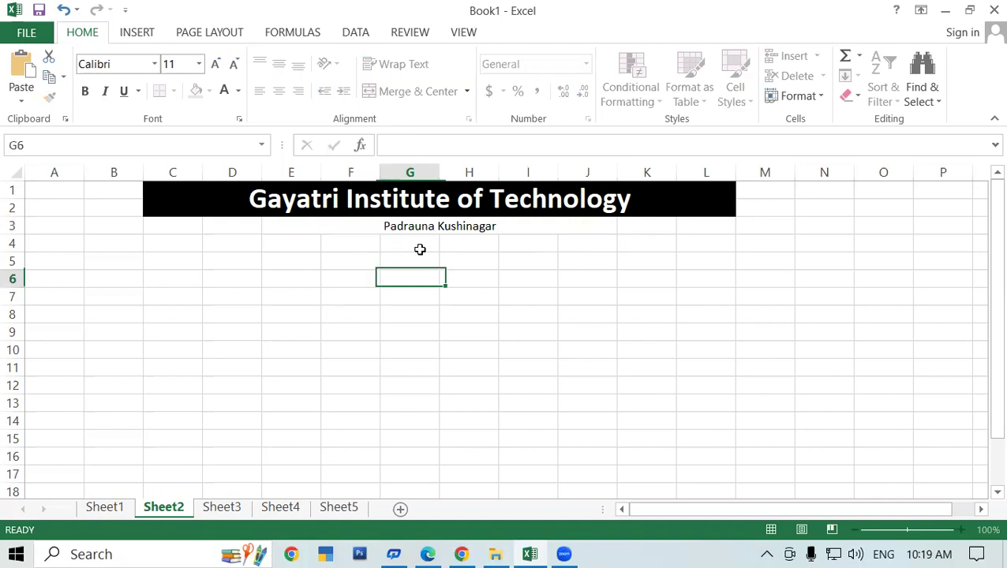
pyautogui.click(411, 225)
# Step: Format the subtitle bold, size 12, with white text on a green fill
pyautogui.click(86, 93)
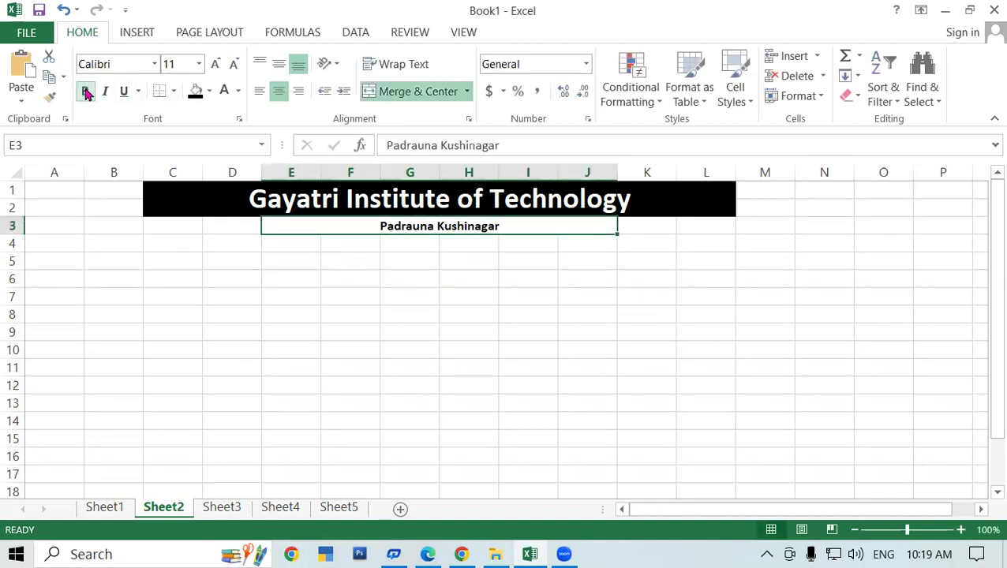
pyautogui.hotkey('ctrl', 'shift', '.')
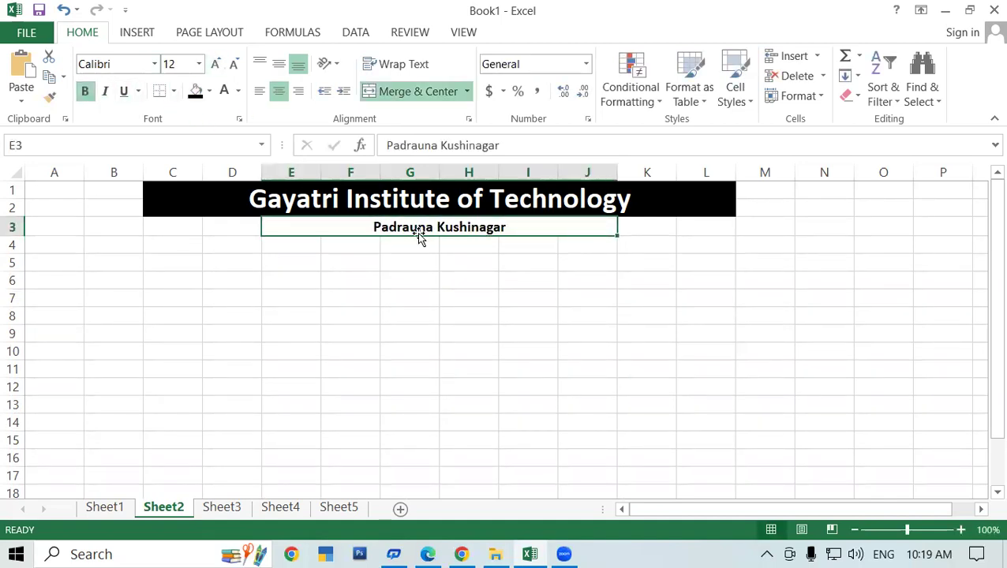
pyautogui.click(223, 91)
pyautogui.click(195, 94)
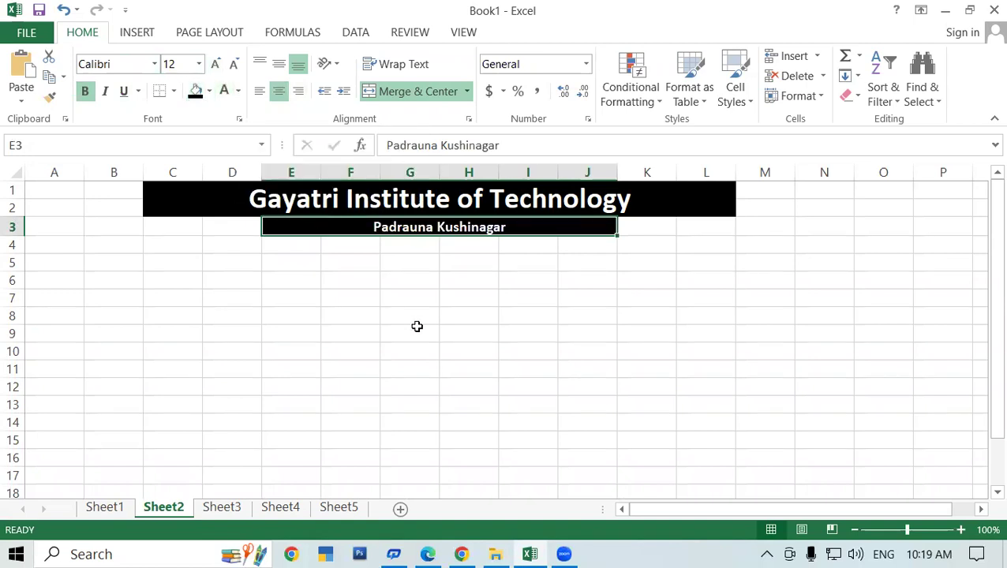
pyautogui.click(417, 330)
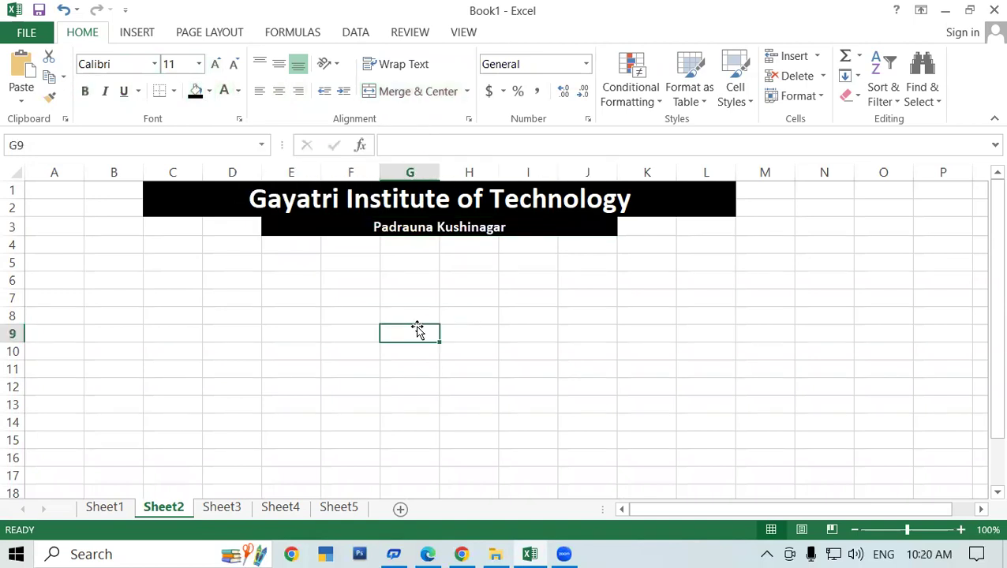
pyautogui.click(433, 229)
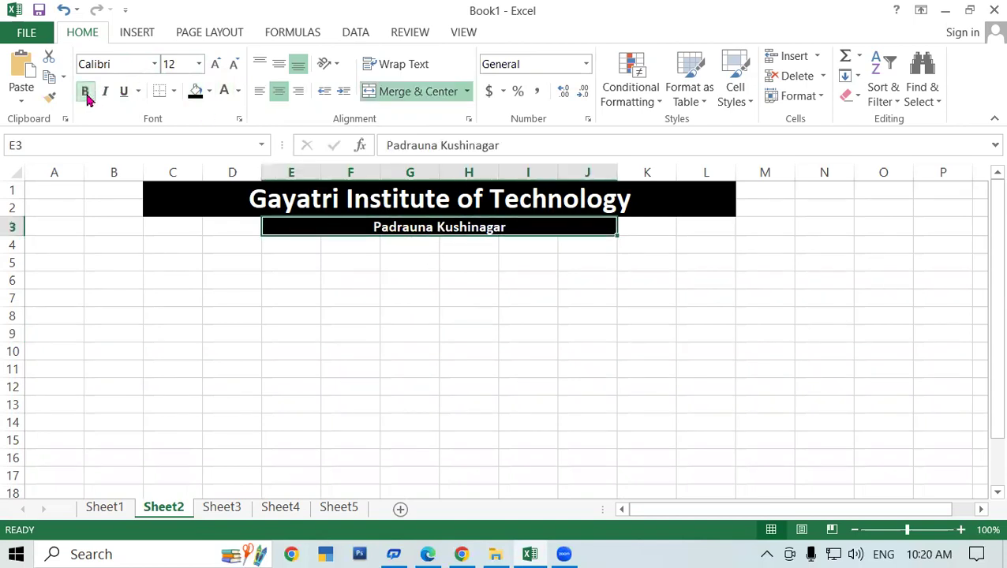
pyautogui.click(209, 93)
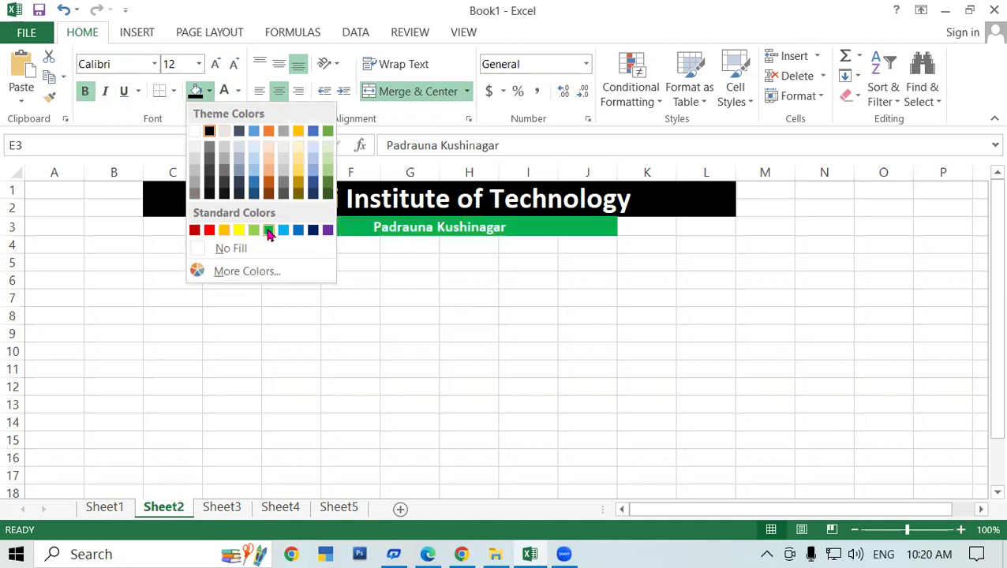
pyautogui.click(268, 231)
pyautogui.click(472, 264)
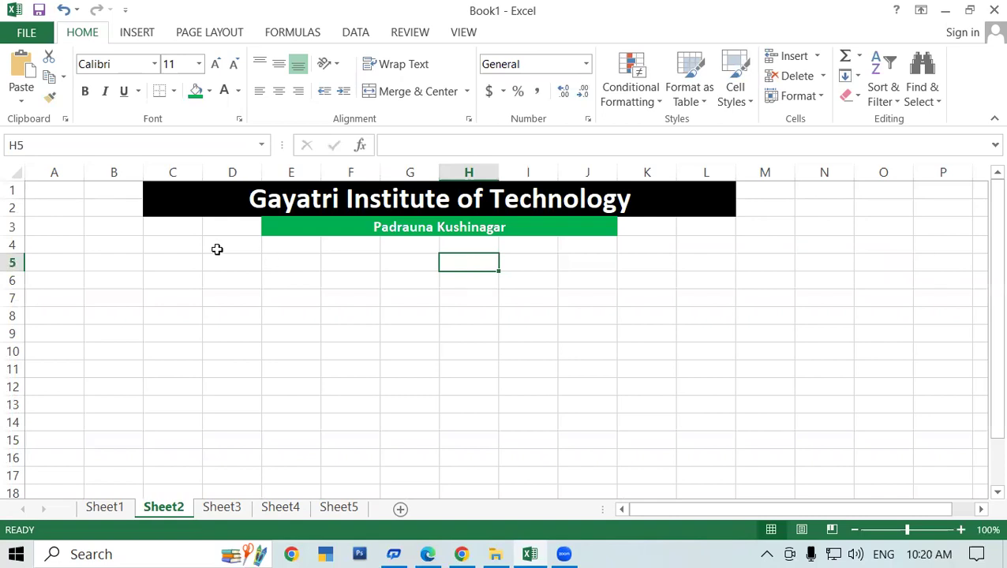
# Step: Enter the headers Reg.No, Student Name, Course and Due Date in C4:F4
pyautogui.moveTo(172, 247); pyautogui.dragTo(715, 270)
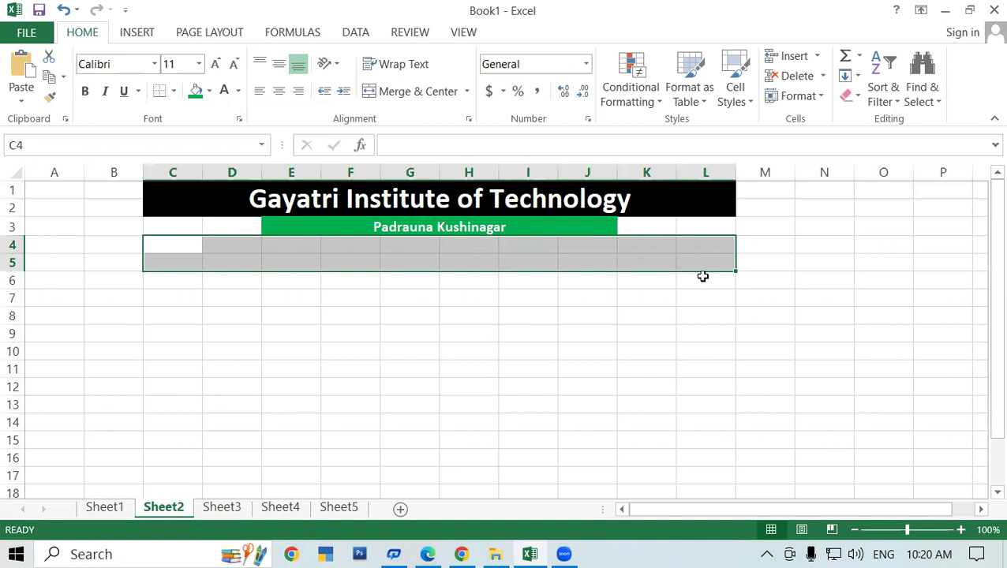
pyautogui.click(297, 353)
pyautogui.click(165, 246)
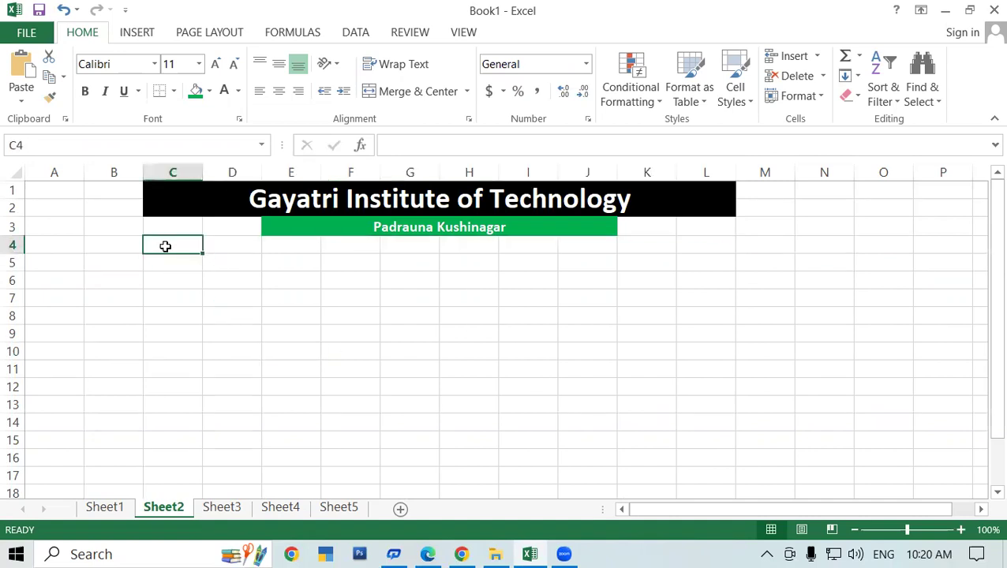
pyautogui.write('Reg.No')
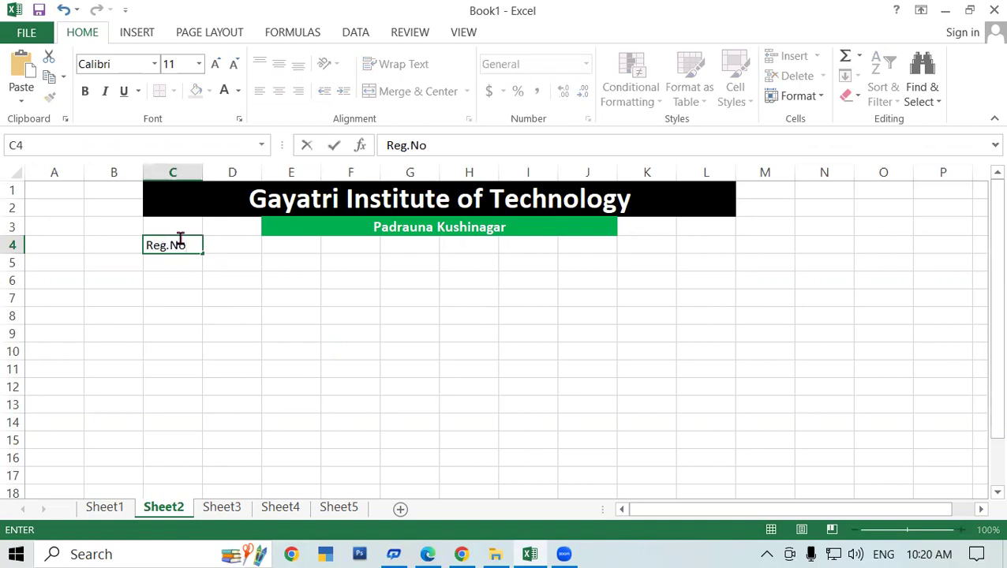
pyautogui.click(225, 239)
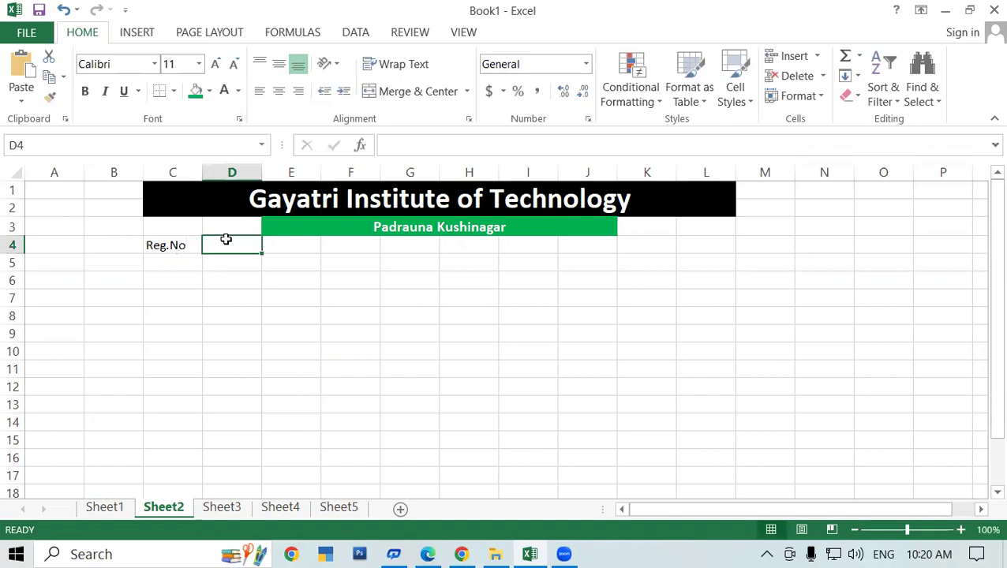
pyautogui.write('Student Name')
pyautogui.press('Tab')
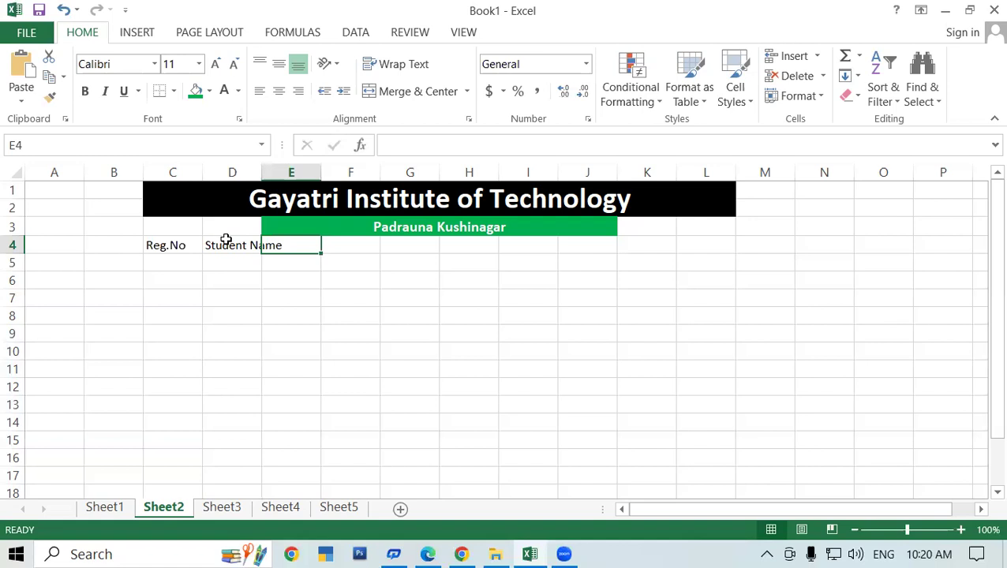
pyautogui.write('Course')
pyautogui.press('Tab')
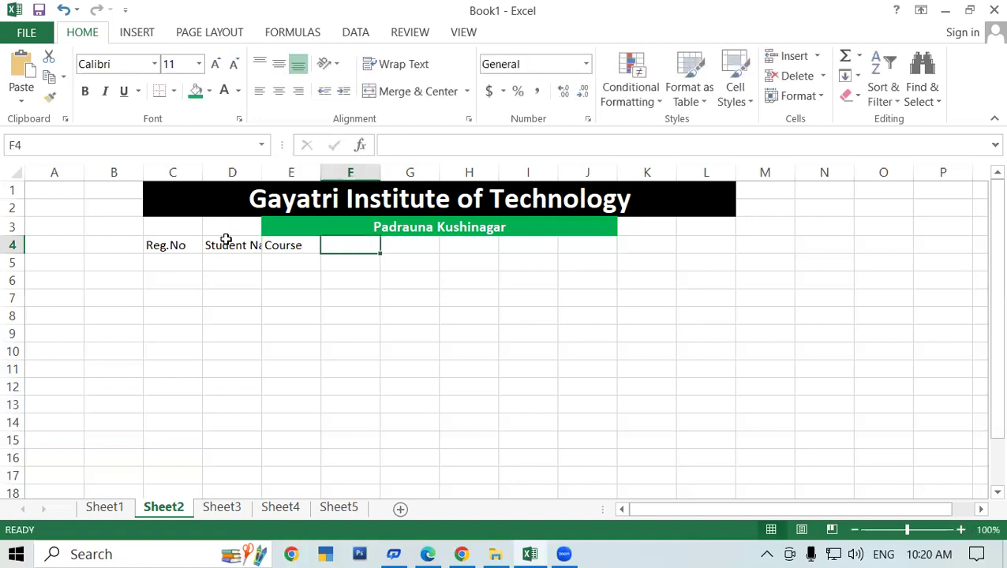
pyautogui.write('Due Date')
pyautogui.press('Tab')
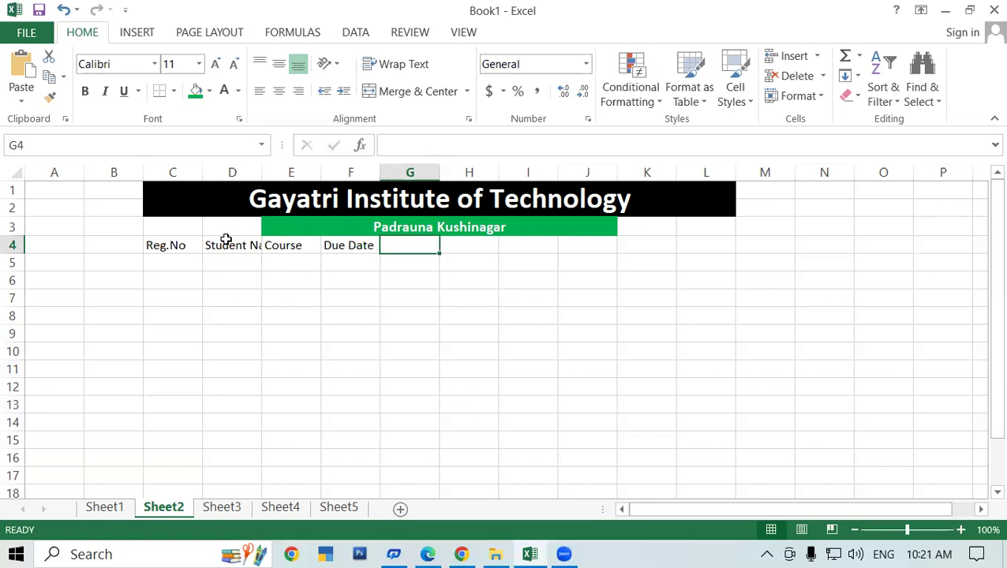
# Step: Widen column D so 'Student Name' displays in full
pyautogui.click(302, 244)
pyautogui.click(334, 245)
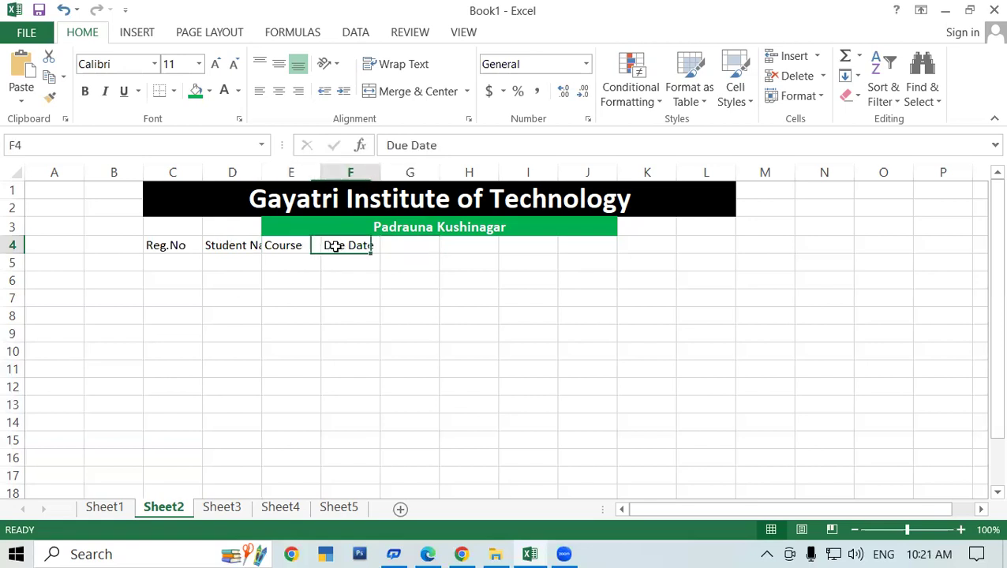
pyautogui.moveTo(261, 171); pyautogui.dragTo(300, 168)
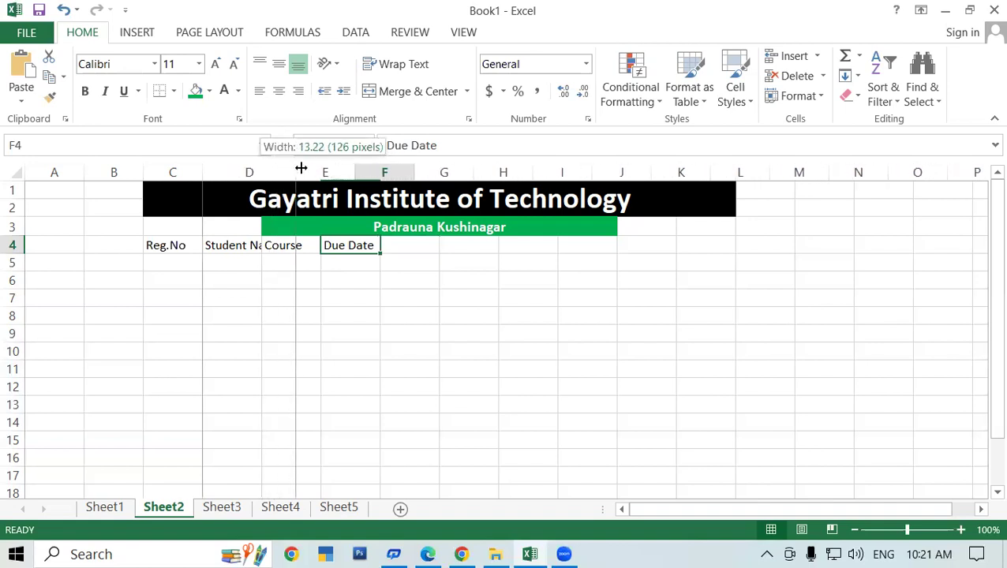
pyautogui.click(373, 354)
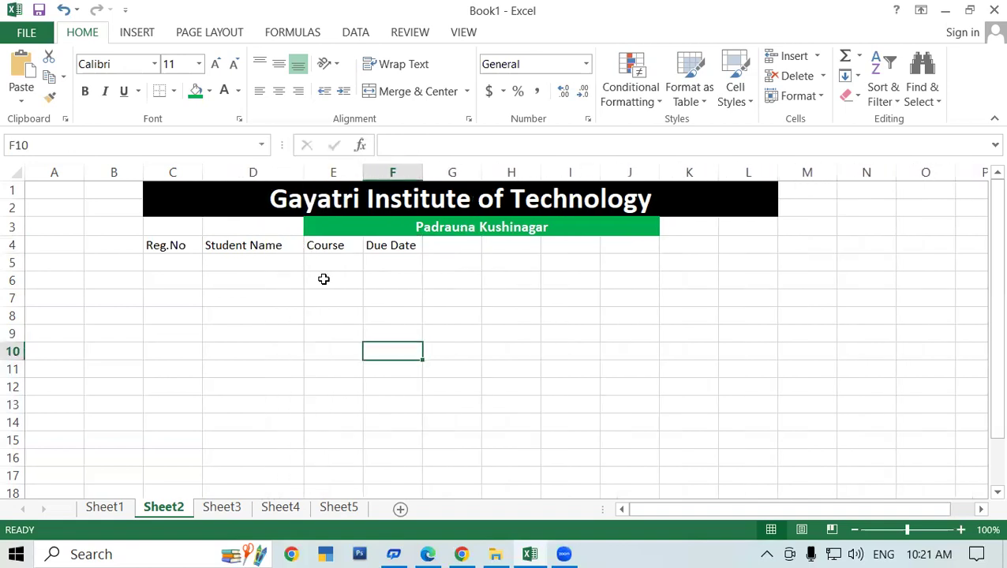
pyautogui.click(402, 246)
pyautogui.click(444, 243)
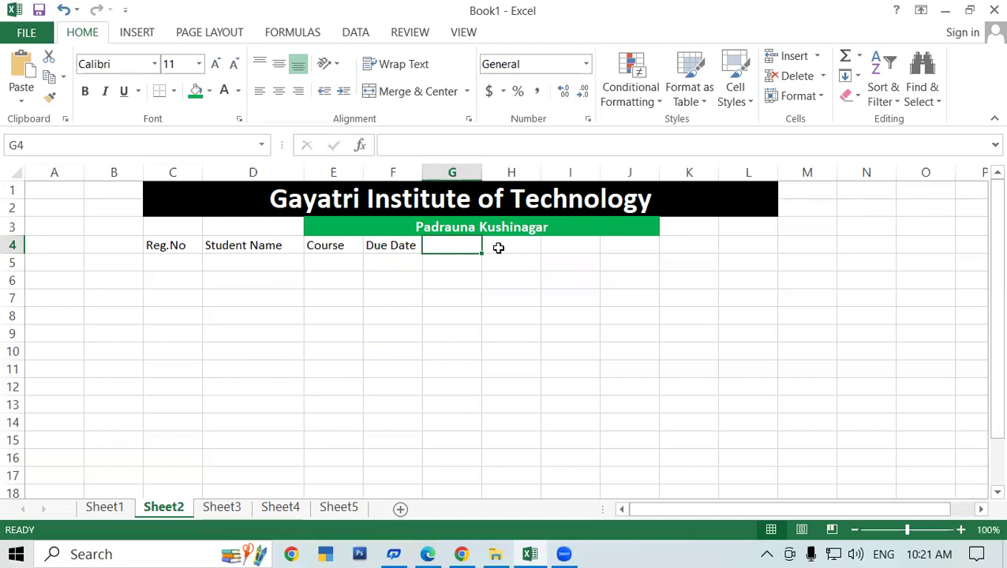
# Step: Enter 1 and 2 in G4:H4 and fill the day numbers through 30 in AJ4
pyautogui.write('1')
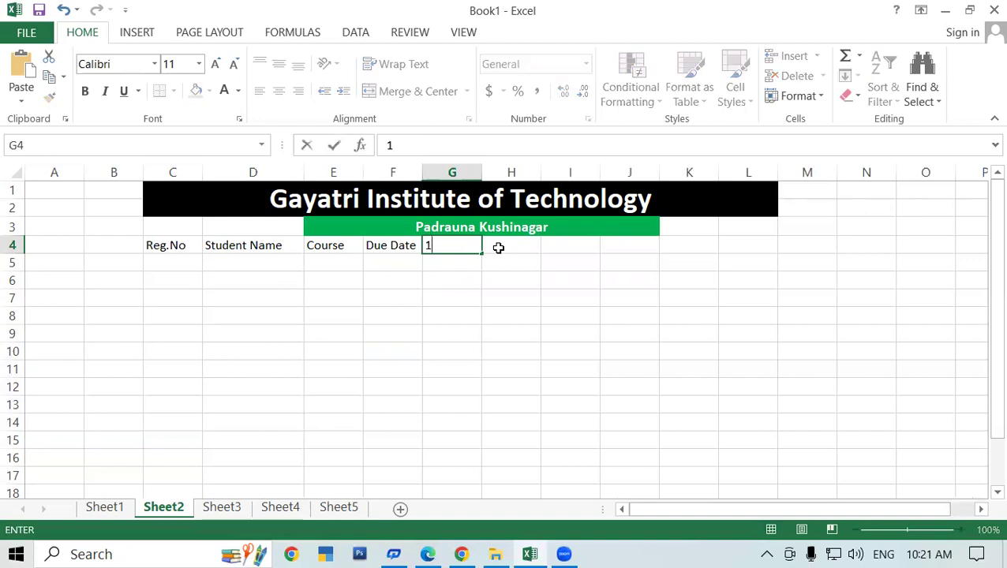
pyautogui.press('Tab')
pyautogui.write('2')
pyautogui.press('Tab')
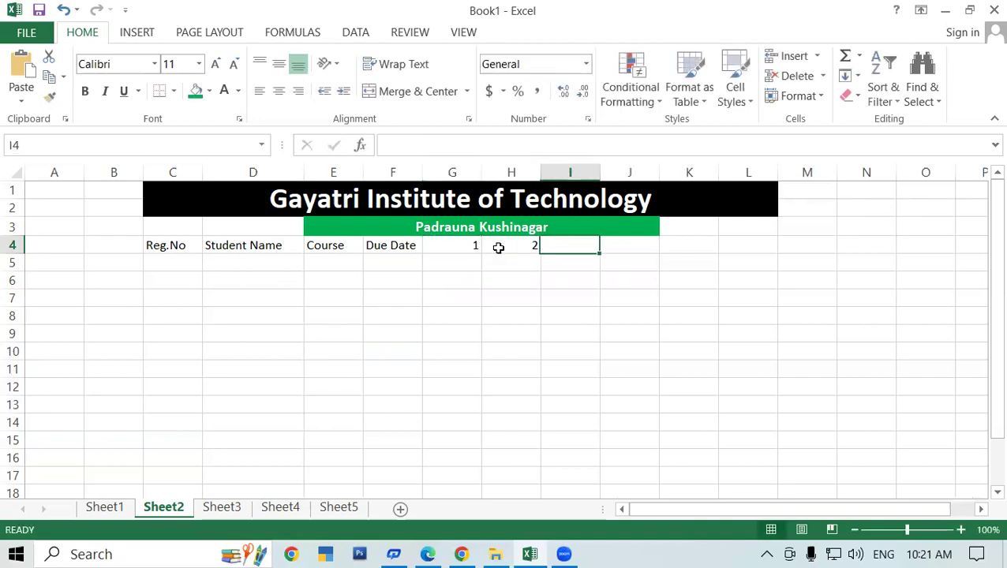
pyautogui.moveTo(456, 247); pyautogui.dragTo(535, 244)
pyautogui.moveTo(568, 258)
pyautogui.mouseDown()
pyautogui.moveTo(989, 272)
pyautogui.moveTo(989, 255)
pyautogui.moveTo(883, 253)
pyautogui.moveTo(892, 252)
pyautogui.mouseUp()
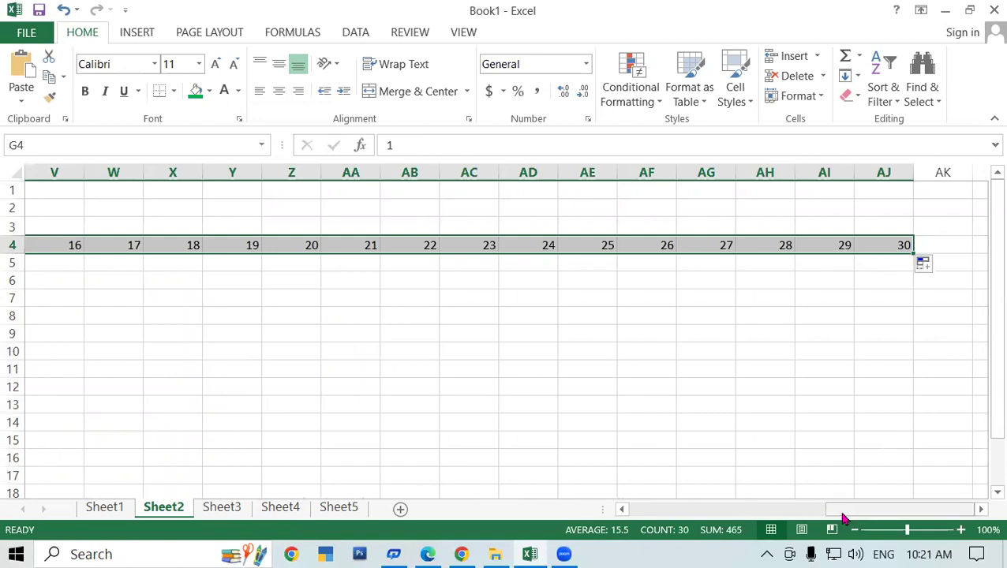
pyautogui.moveTo(837, 509); pyautogui.dragTo(602, 517)
pyautogui.click(561, 294)
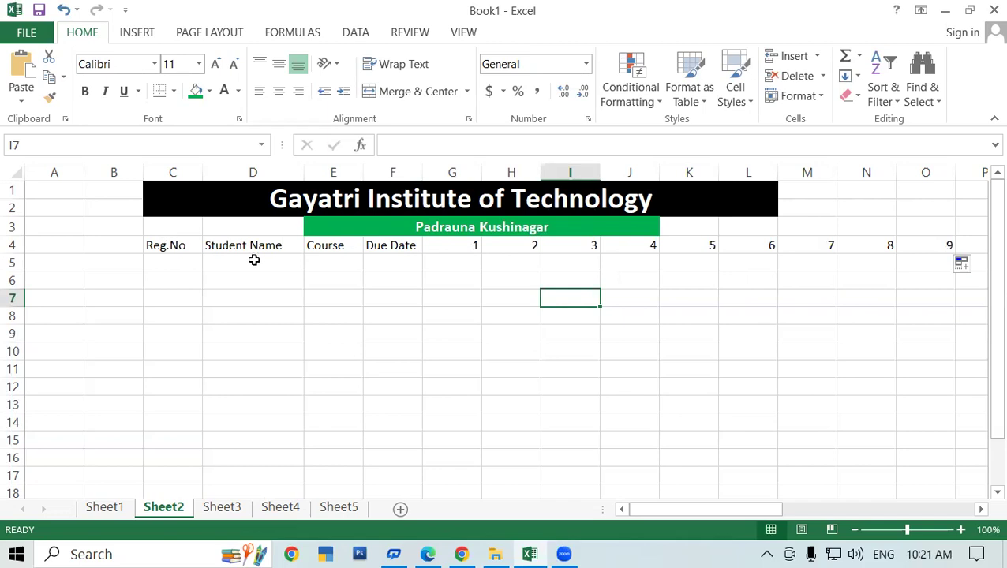
# Step: Select the register grid and undo the accidental copy of headings
pyautogui.moveTo(166, 247); pyautogui.dragTo(968, 527)
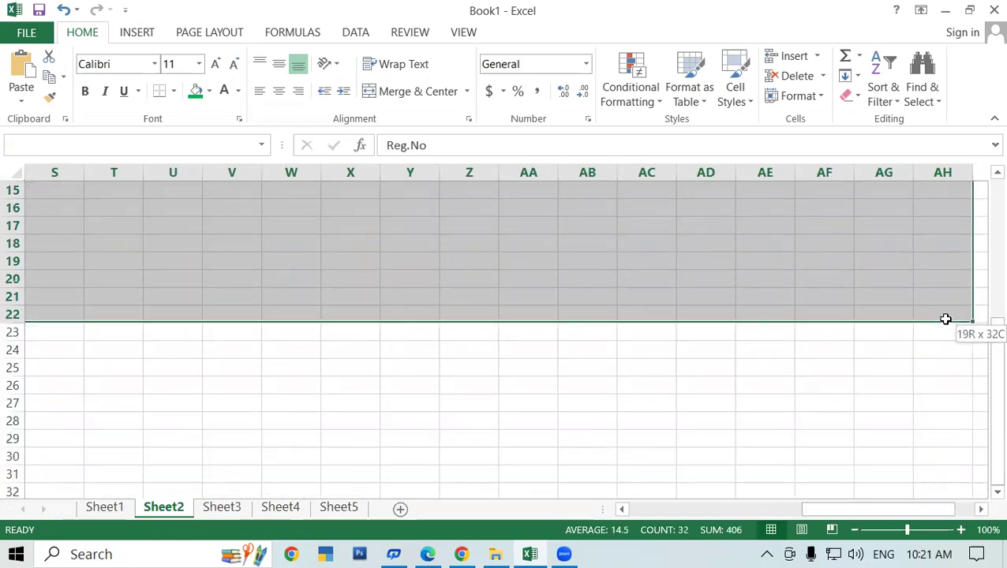
pyautogui.moveTo(969, 527); pyautogui.dragTo(945, 318)
pyautogui.moveTo(986, 365); pyautogui.dragTo(986, 326)
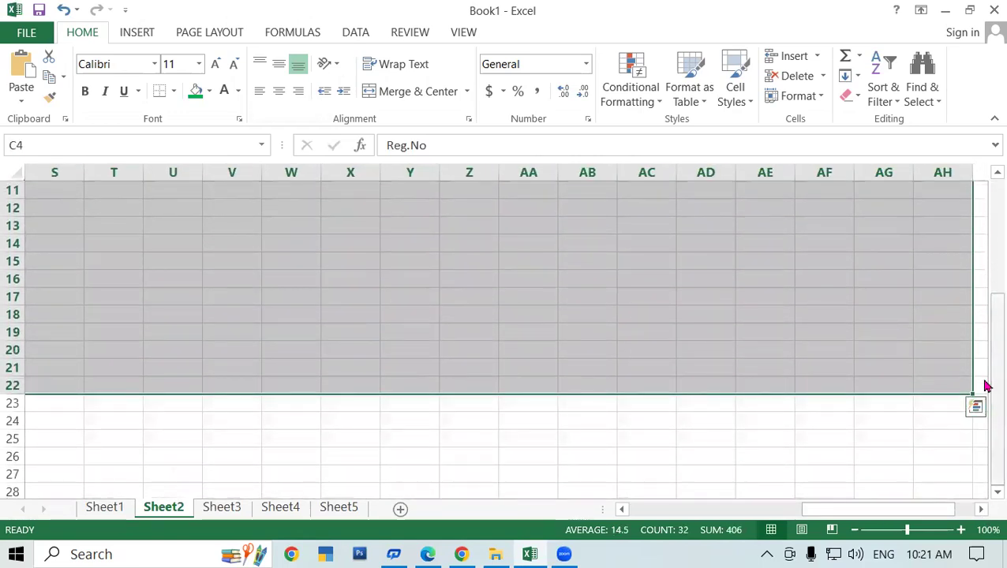
pyautogui.moveTo(972, 390); pyautogui.dragTo(917, 379)
pyautogui.moveTo(985, 373); pyautogui.dragTo(985, 265)
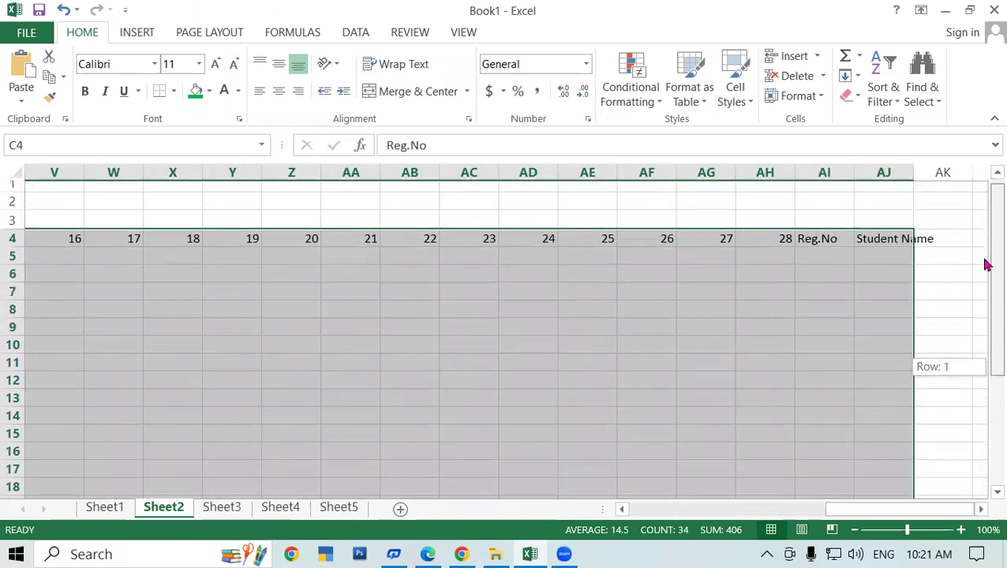
pyautogui.click(820, 301)
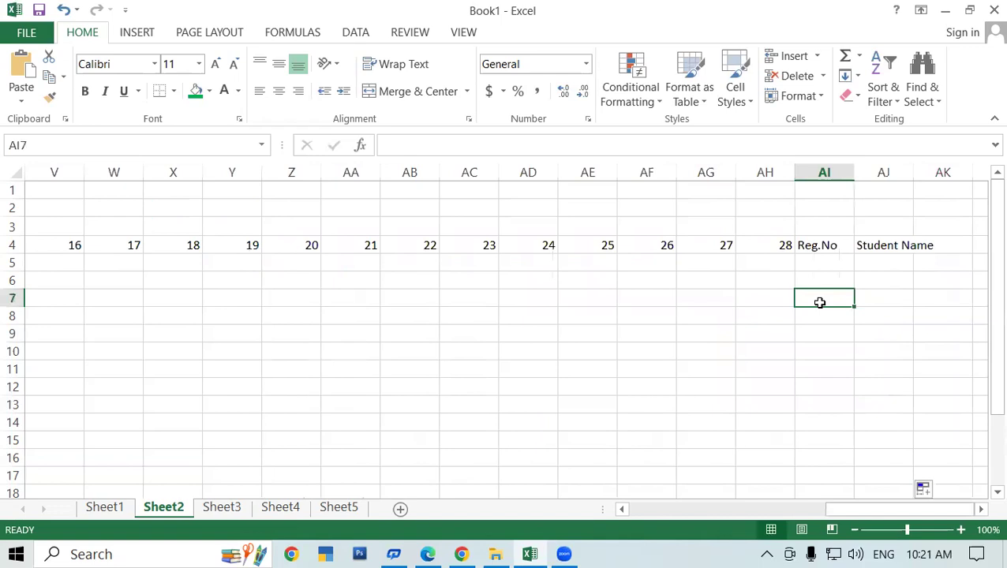
pyautogui.hotkey('ctrl', 'z')
pyautogui.moveTo(719, 509); pyautogui.dragTo(945, 499)
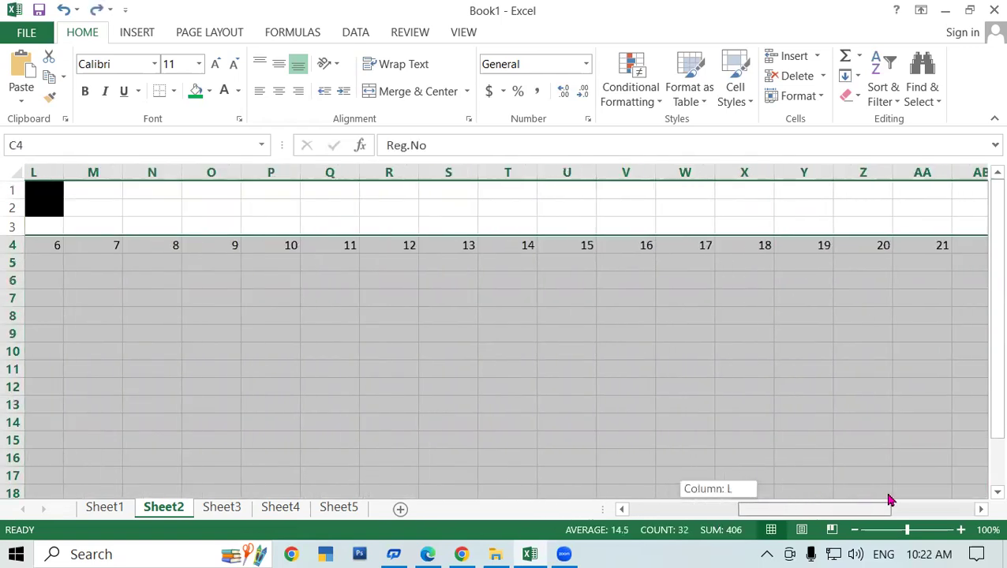
pyautogui.click(887, 252)
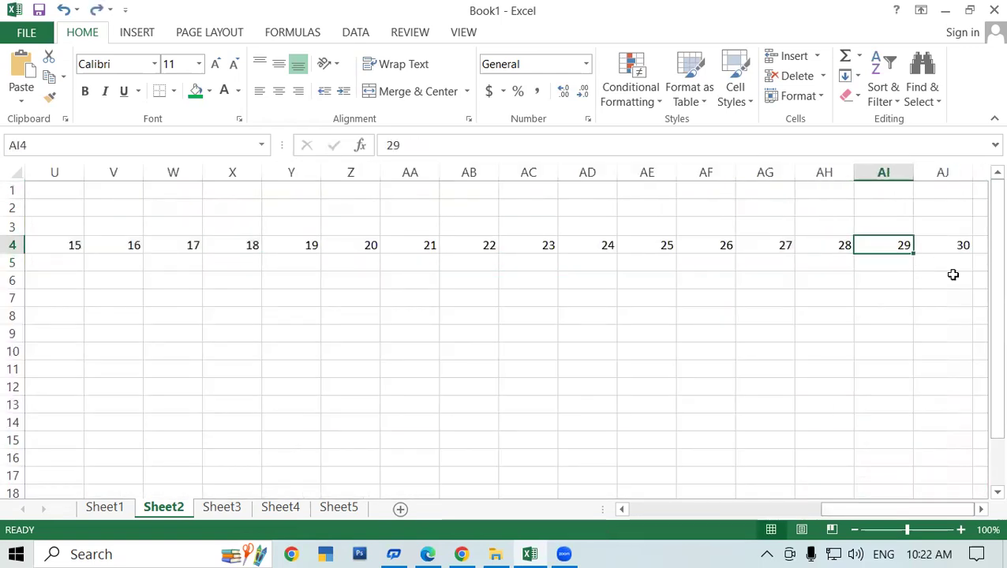
pyautogui.moveTo(861, 509); pyautogui.dragTo(602, 511)
# Step: Apply All Borders to the register grid C4:AJ18
pyautogui.click(165, 246)
pyautogui.moveTo(198, 246)
pyautogui.mouseDown()
pyautogui.moveTo(989, 295)
pyautogui.moveTo(900, 486)
pyautogui.mouseUp()
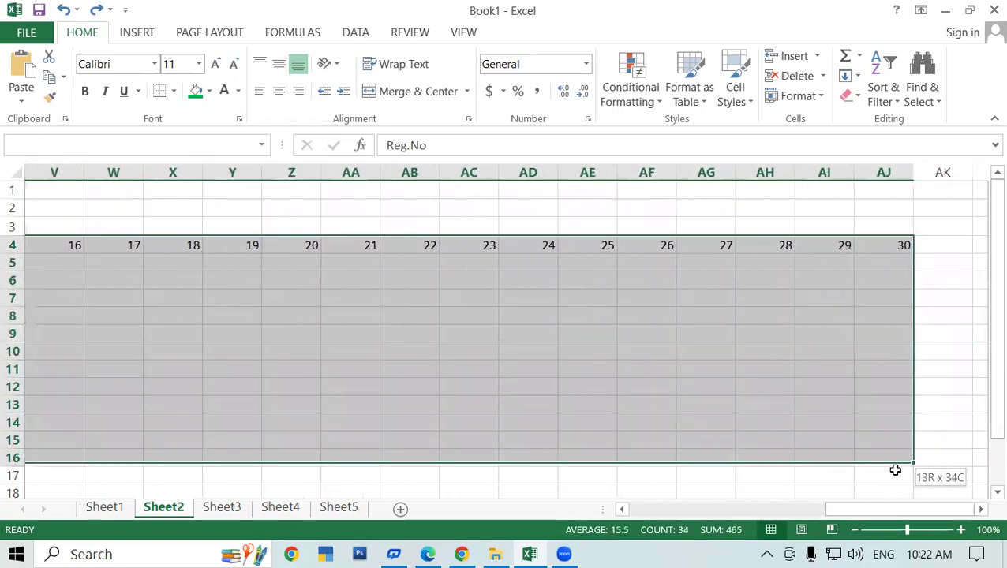
pyautogui.click(177, 92)
pyautogui.click(175, 247)
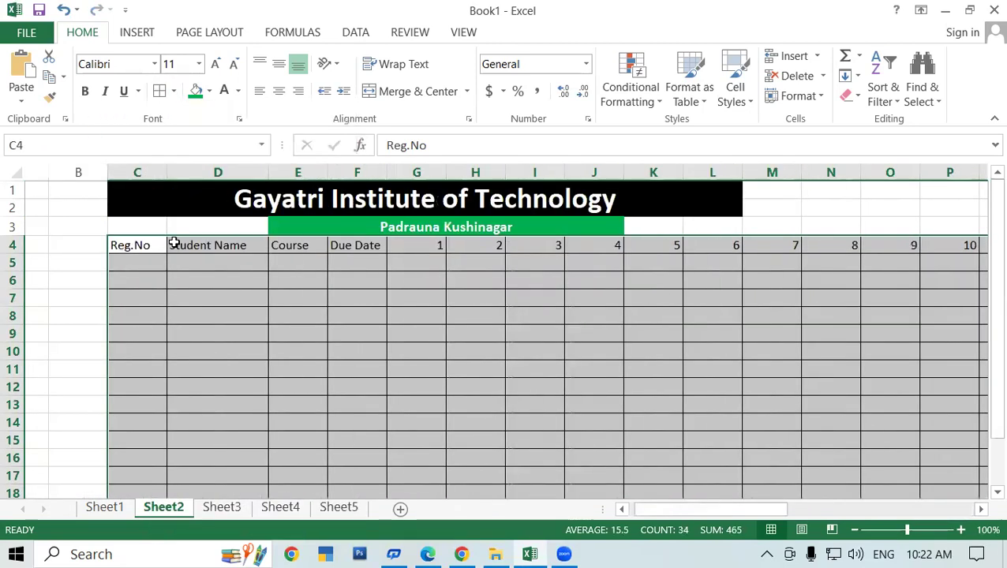
pyautogui.click(670, 326)
# Step: Make the C4:AJ4 headings bold, size 12, red text on yellow fill
pyautogui.moveTo(171, 242); pyautogui.dragTo(963, 244)
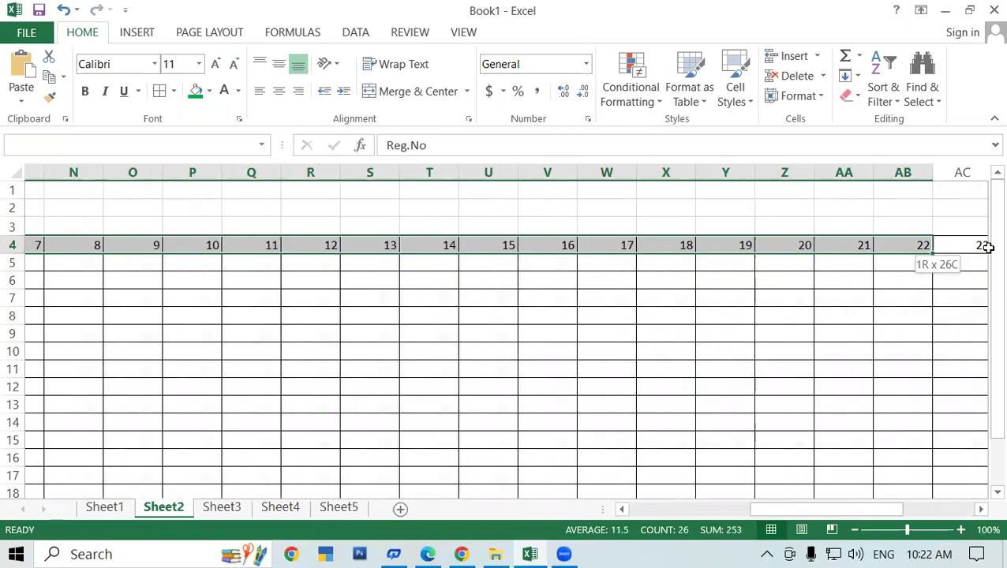
pyautogui.moveTo(963, 245)
pyautogui.mouseDown()
pyautogui.moveTo(986, 253)
pyautogui.moveTo(901, 244)
pyautogui.mouseUp()
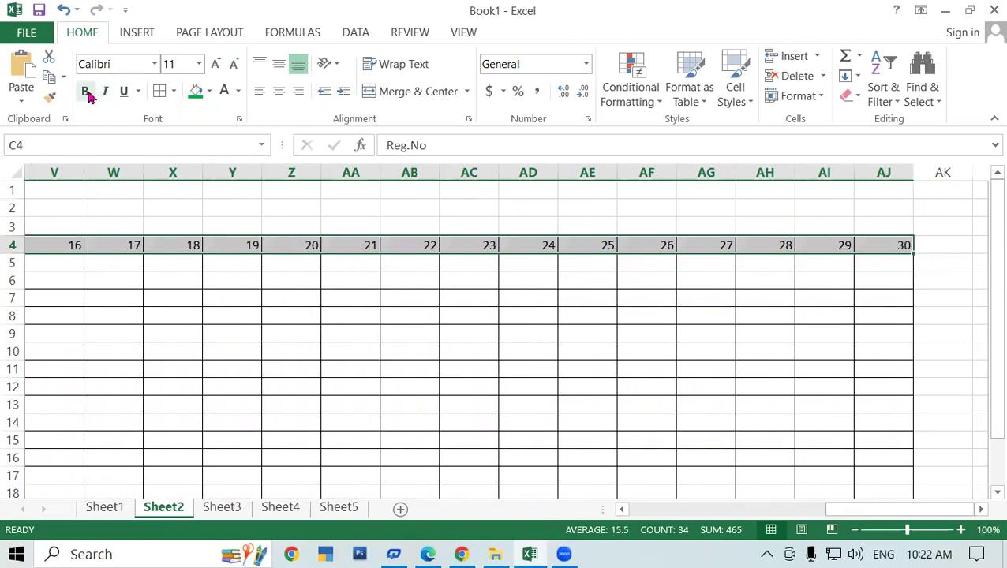
pyautogui.click(87, 93)
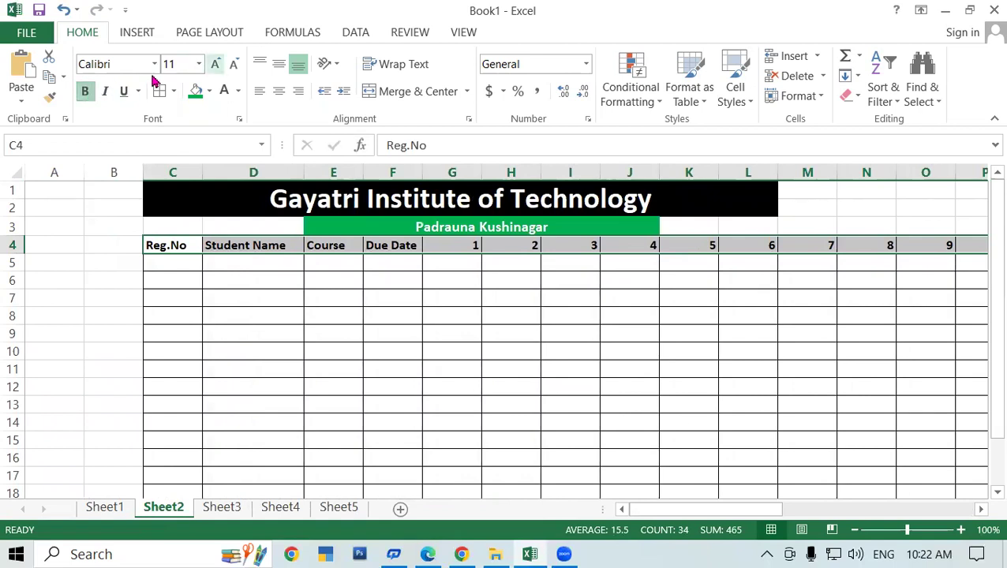
pyautogui.hotkey('ctrl', 'shift', '.')
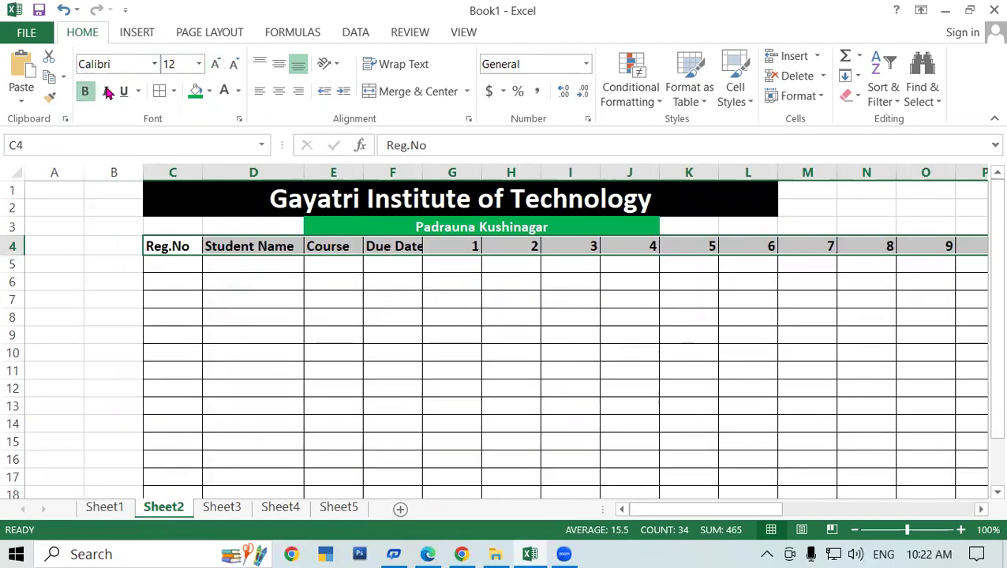
pyautogui.click(209, 94)
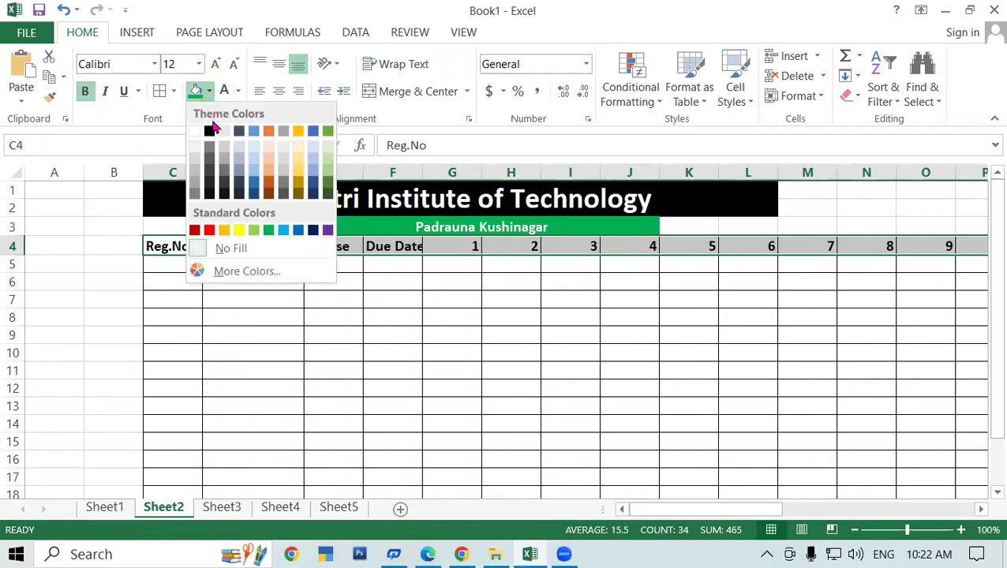
pyautogui.click(237, 229)
pyautogui.click(238, 91)
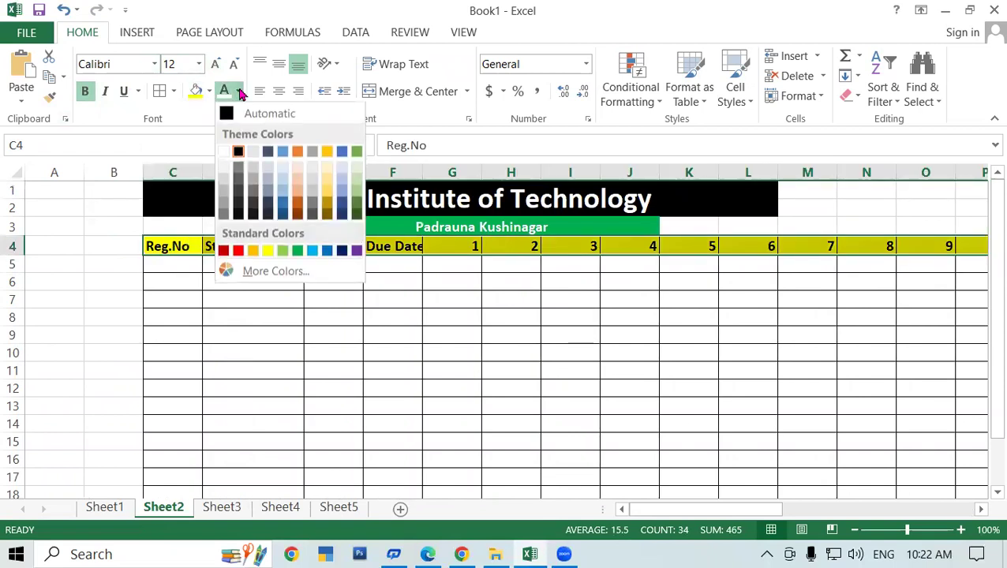
pyautogui.click(239, 252)
pyautogui.click(461, 307)
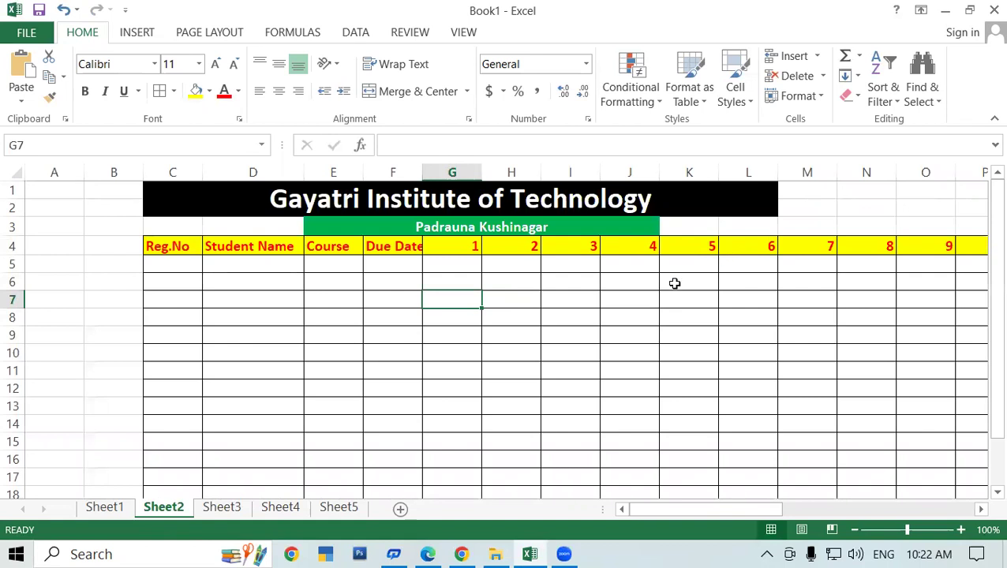
# Step: Enter 4145 and 4147 in C5:C6 and fill the series down to 4167 in C16
pyautogui.moveTo(157, 265)
pyautogui.mouseDown()
pyautogui.moveTo(169, 447)
pyautogui.moveTo(151, 282)
pyautogui.moveTo(167, 442)
pyautogui.moveTo(169, 263)
pyautogui.mouseUp()
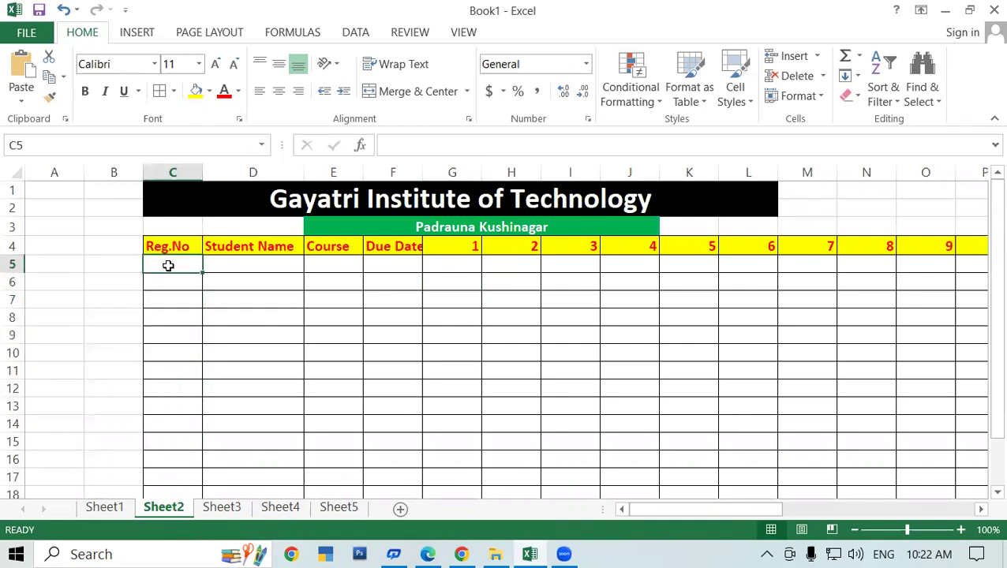
pyautogui.write('4145')
pyautogui.press('Return')
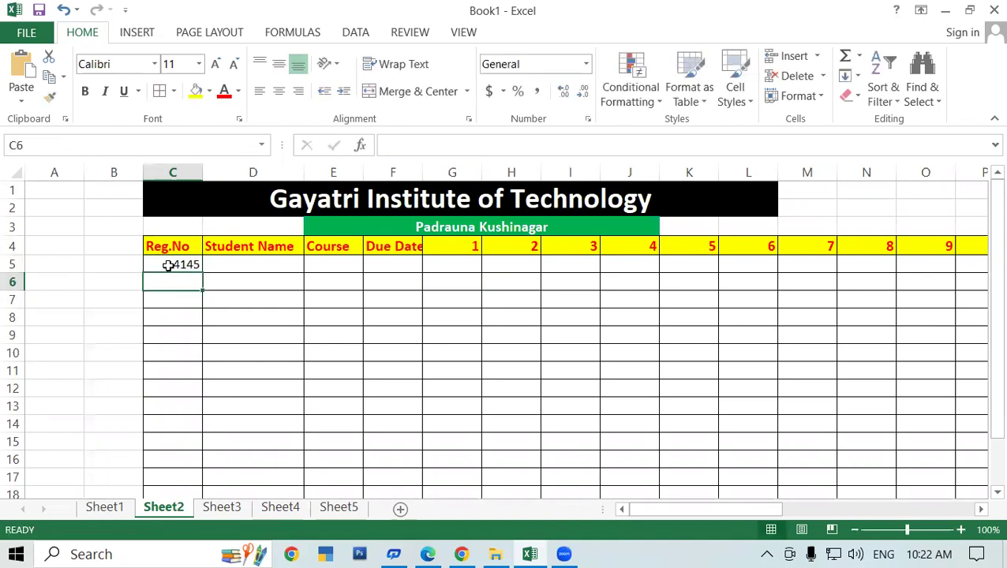
pyautogui.write('41')
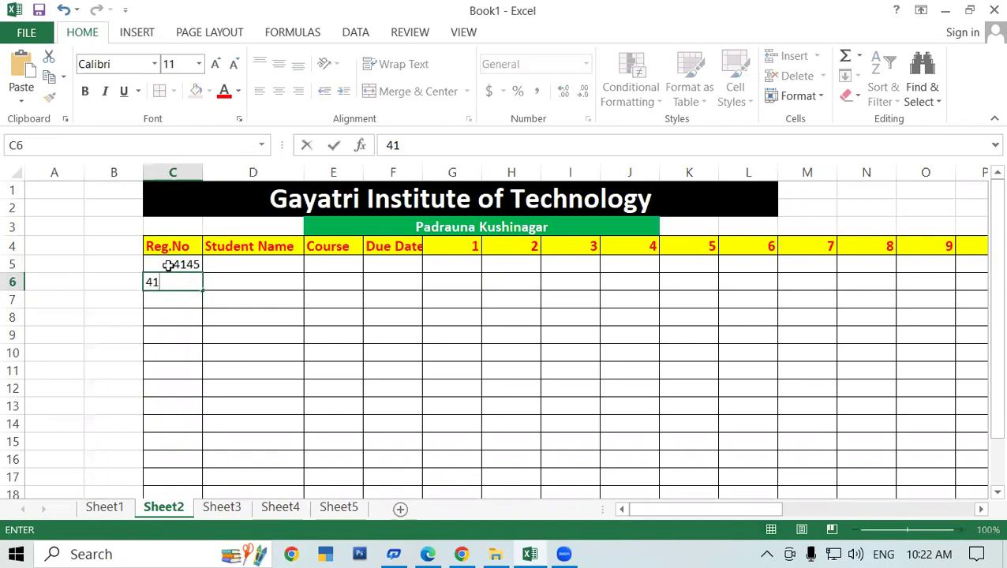
pyautogui.write('47')
pyautogui.press('Return')
pyautogui.moveTo(168, 265); pyautogui.dragTo(234, 467)
pyautogui.click(260, 347)
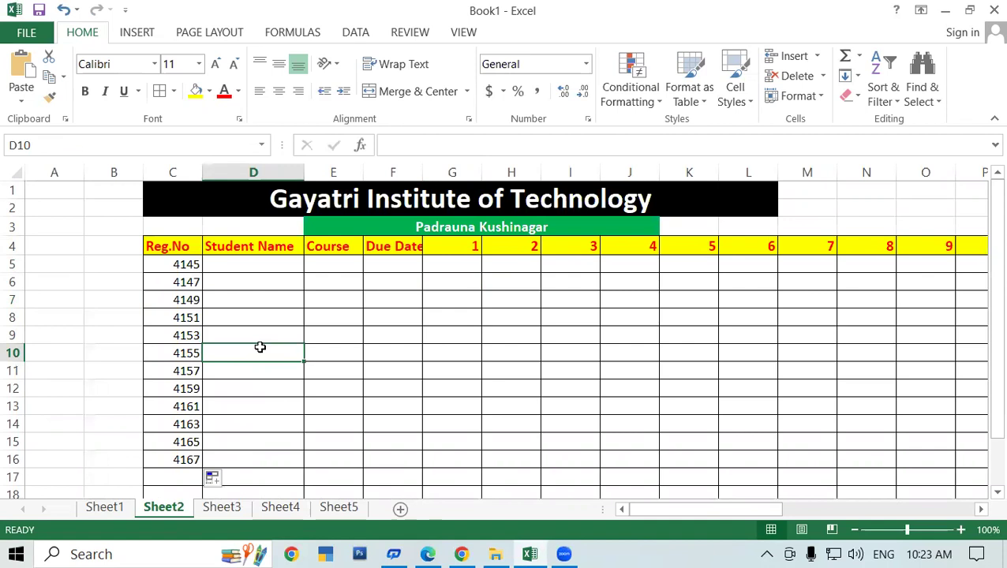
pyautogui.click(232, 264)
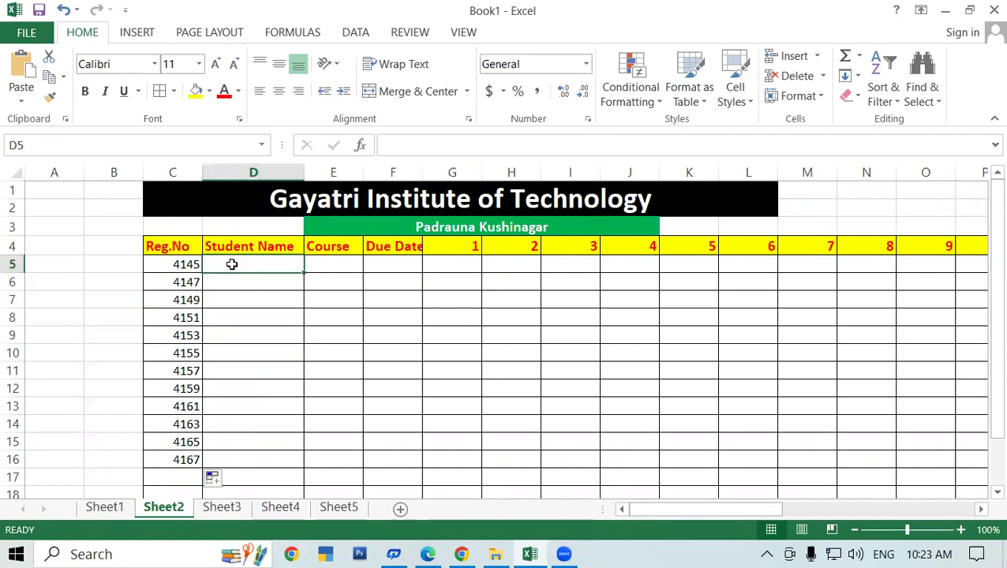
# Step: Widen column F to fit Due Date and enter the first two student names in D5:D6
pyautogui.moveTo(422, 169); pyautogui.dragTo(436, 168)
pyautogui.click(422, 312)
pyautogui.click(233, 268)
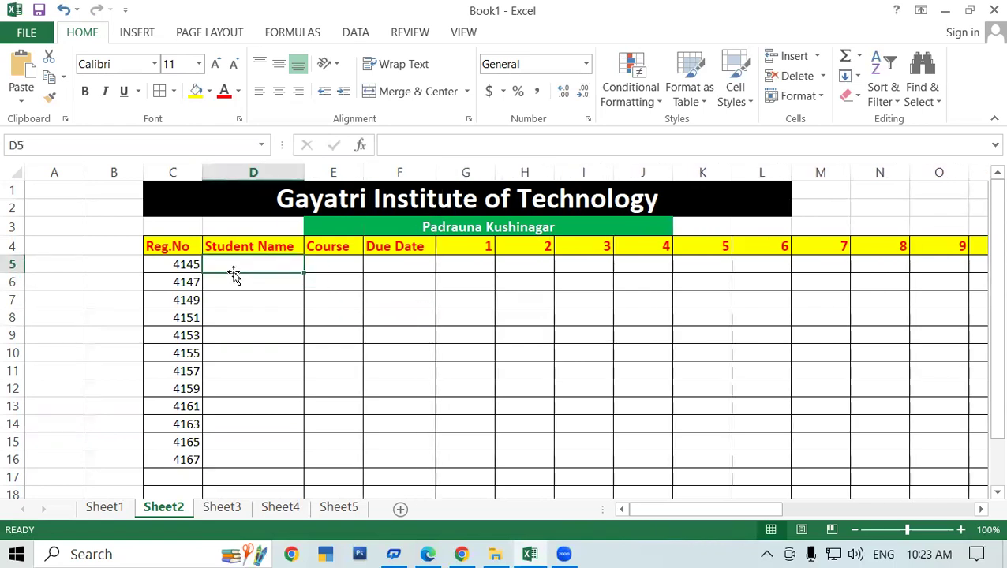
pyautogui.write('SUr')
pyautogui.press('BackSpace')
pyautogui.press('BackSpace')
pyautogui.write('uresh')
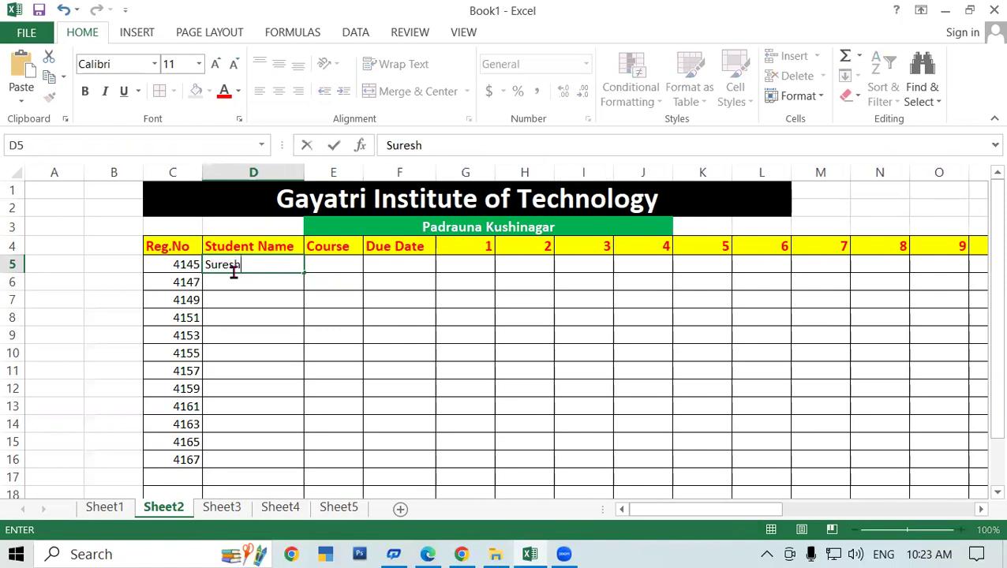
pyautogui.press('Return')
pyautogui.write('Ajay')
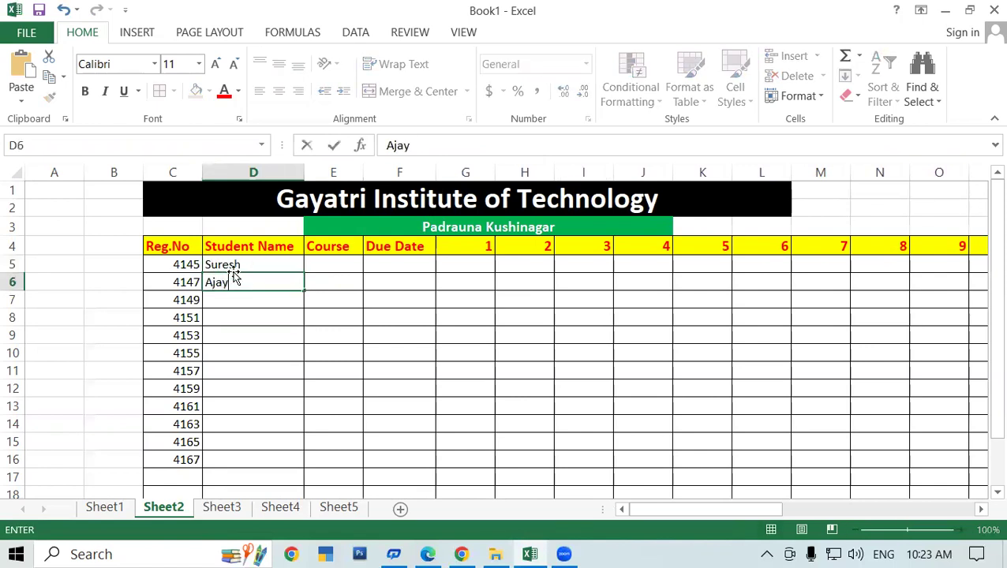
pyautogui.press('Return')
# Step: Enter the remaining four student names in D7:D10
pyautogui.write('Ch')
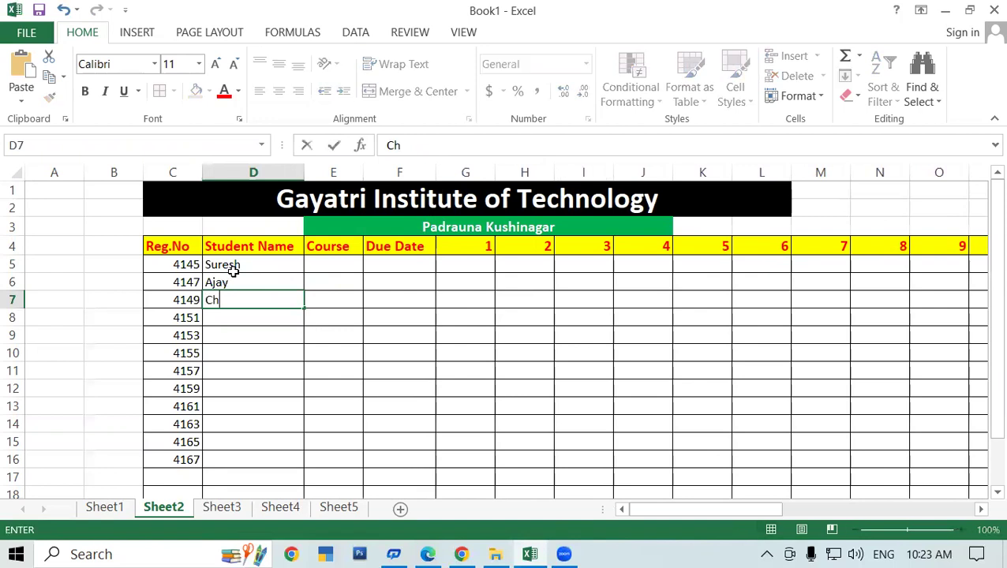
pyautogui.write('andan')
pyautogui.press('Return')
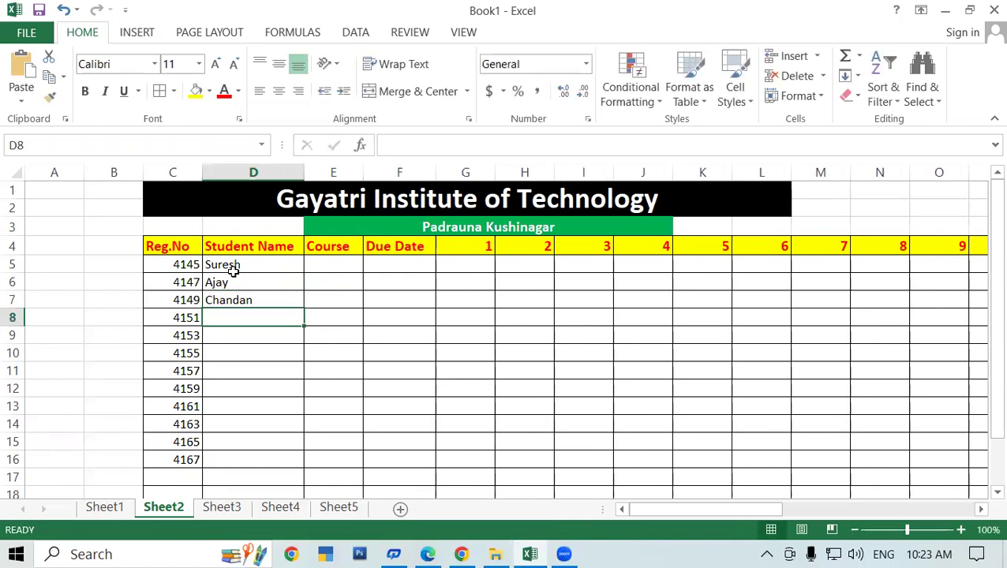
pyautogui.write('Abhishek')
pyautogui.press('Return')
pyautogui.write('Pradep')
pyautogui.press('BackSpace')
pyautogui.write('ep')
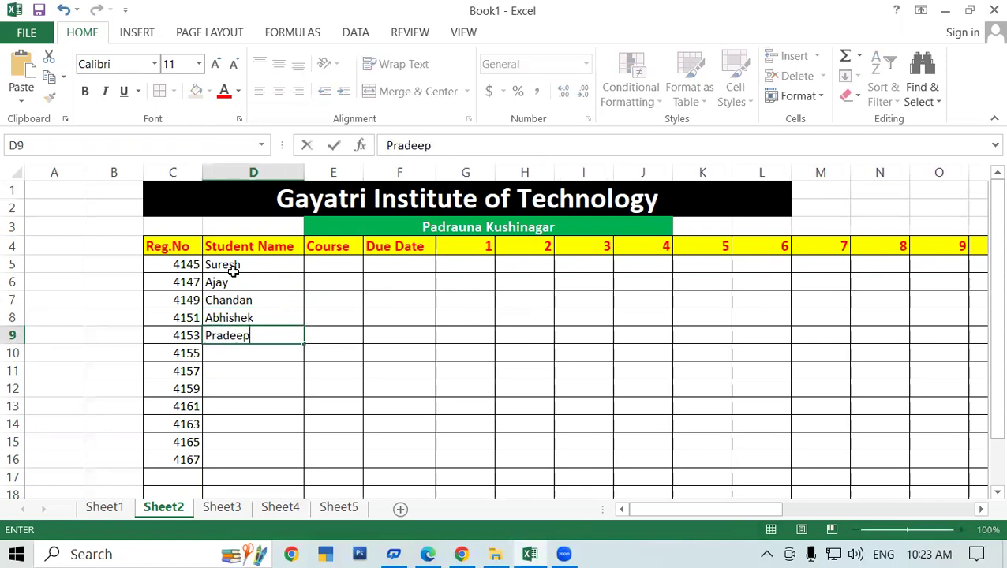
pyautogui.press('Return')
pyautogui.write('Sandeep')
pyautogui.press('Return')
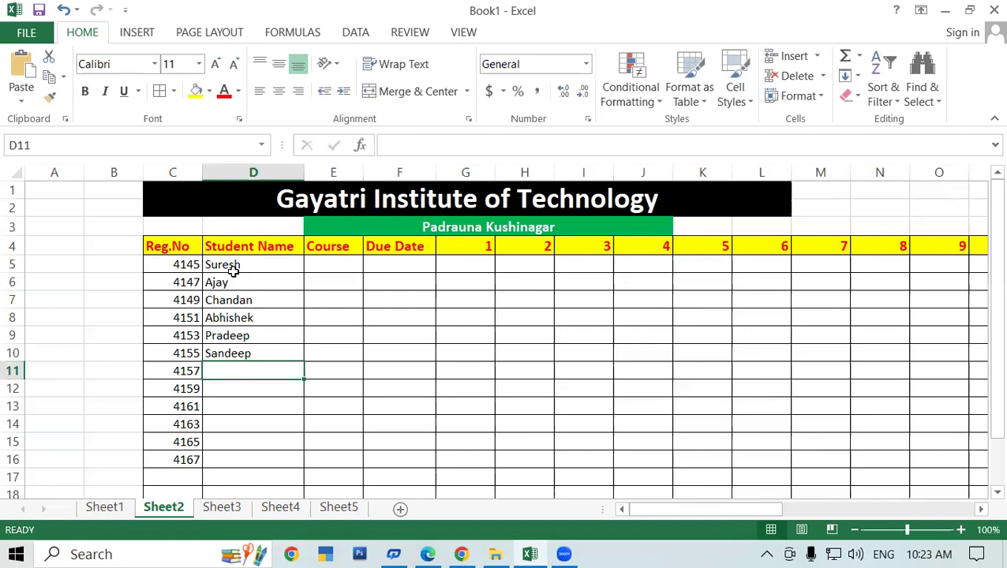
# Step: Enter the courses DFA, DCA and ADFA in E5:E7
pyautogui.click(233, 271)
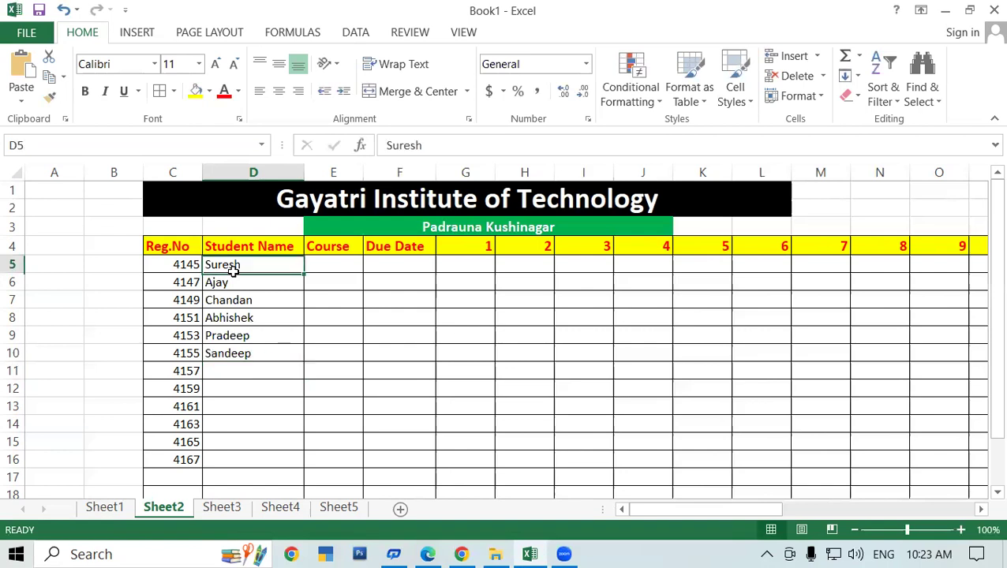
pyautogui.click(335, 266)
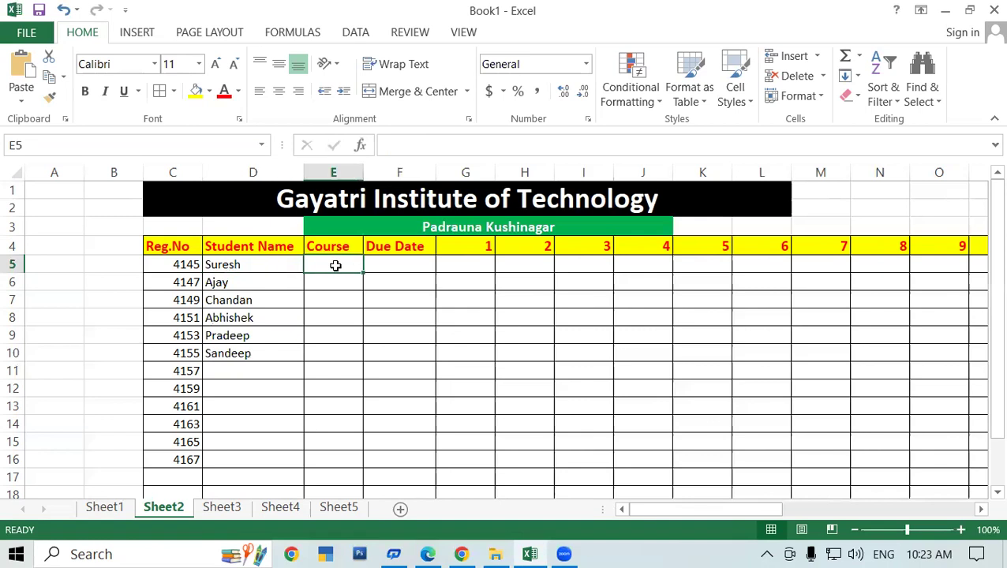
pyautogui.write('DFA')
pyautogui.press('Return')
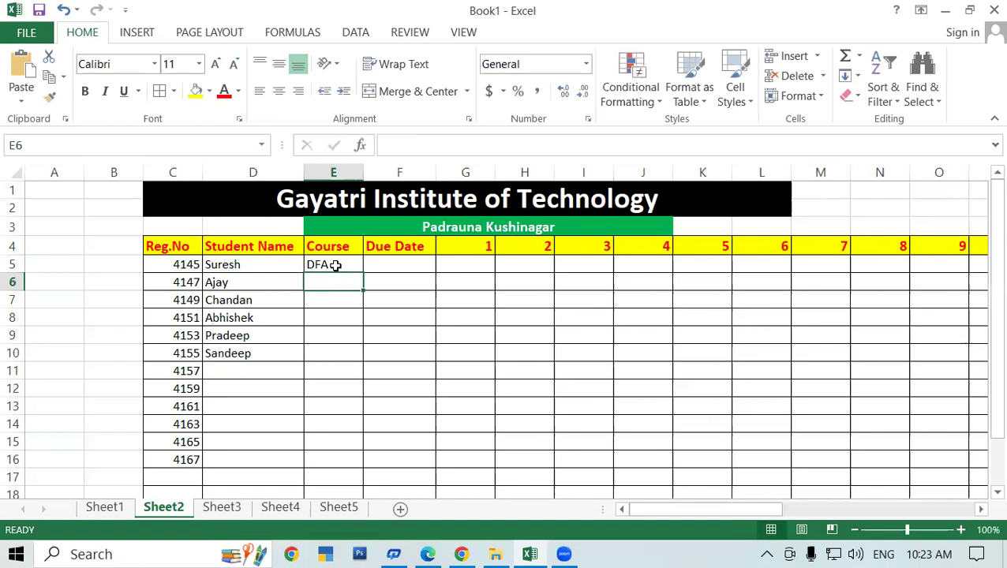
pyautogui.write('DCA')
pyautogui.press('Return')
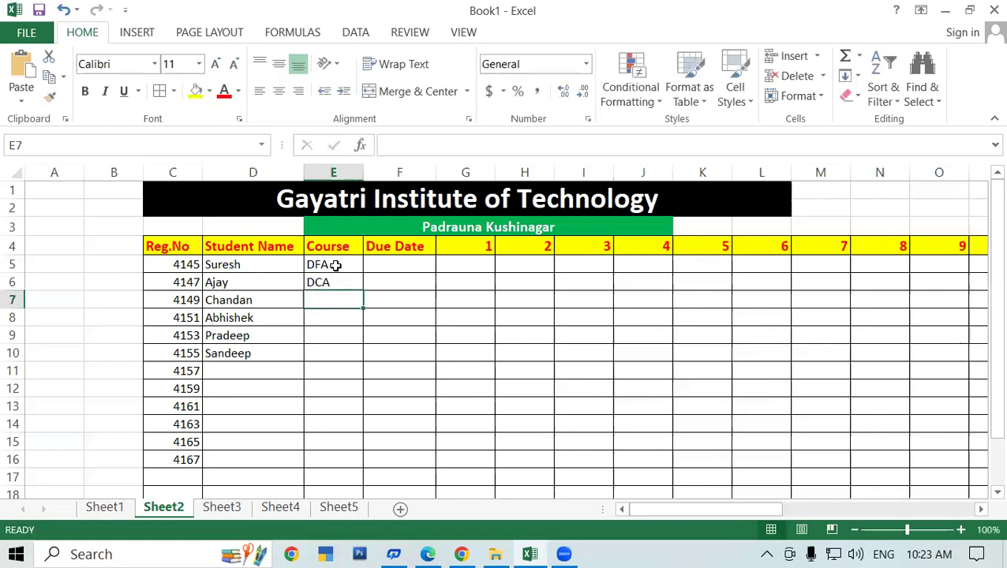
pyautogui.write('D')
pyautogui.press('BackSpace')
pyautogui.write('ADFA')
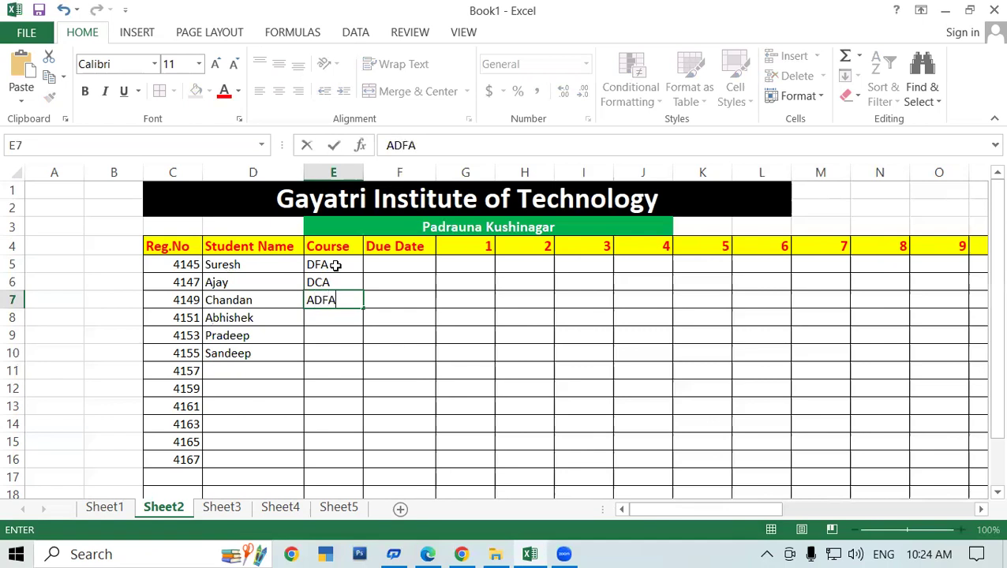
pyautogui.press('Return')
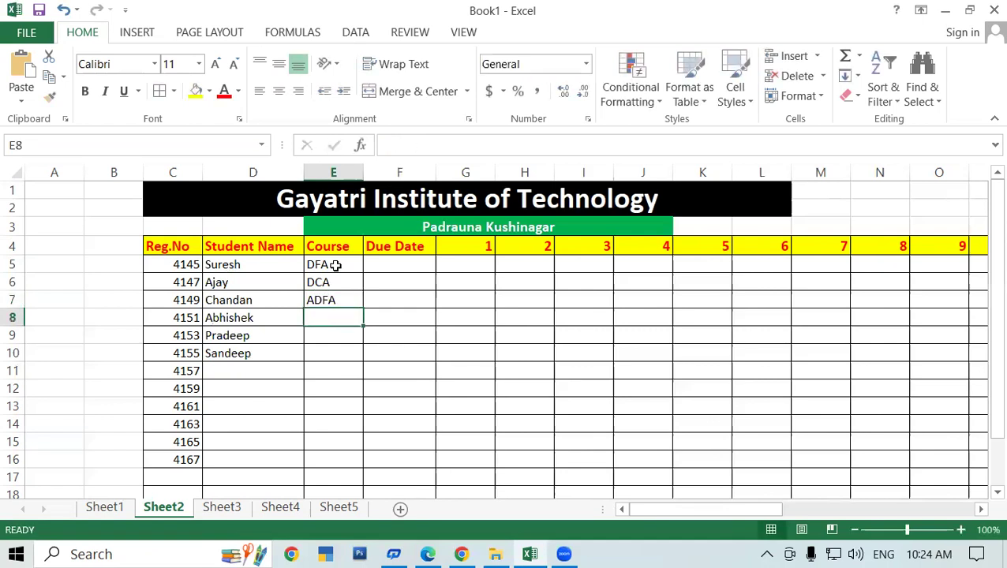
# Step: Enter the courses CCC, OM and DTP in E8:E10
pyautogui.write('ADFA')
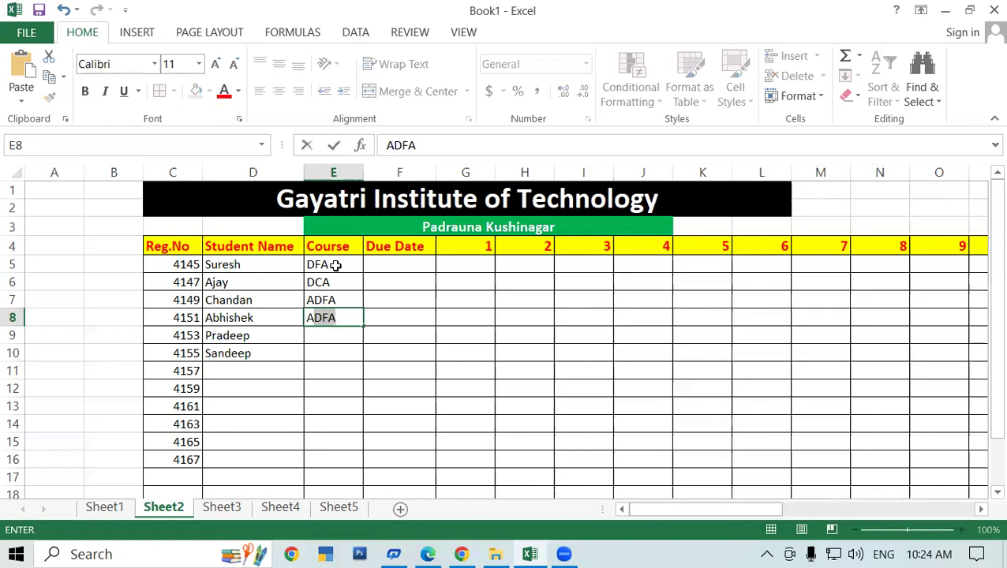
pyautogui.press('BackSpace')
pyautogui.press('BackSpace')
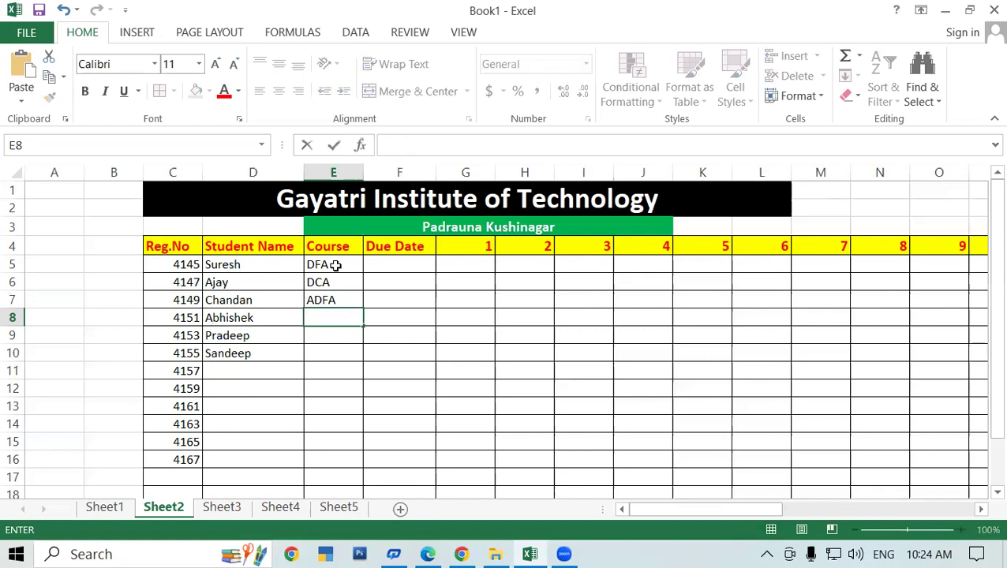
pyautogui.write('CCC')
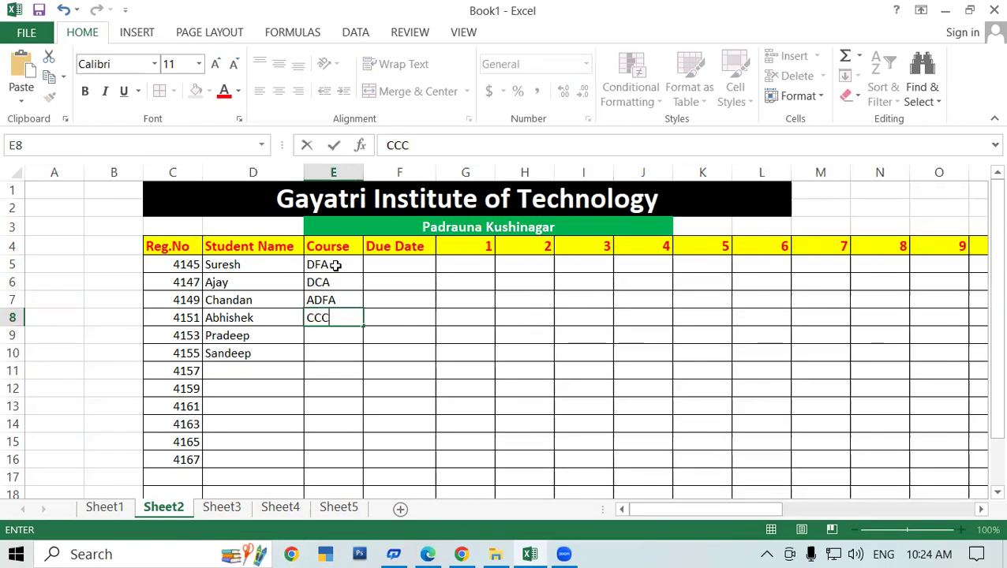
pyautogui.press('Return')
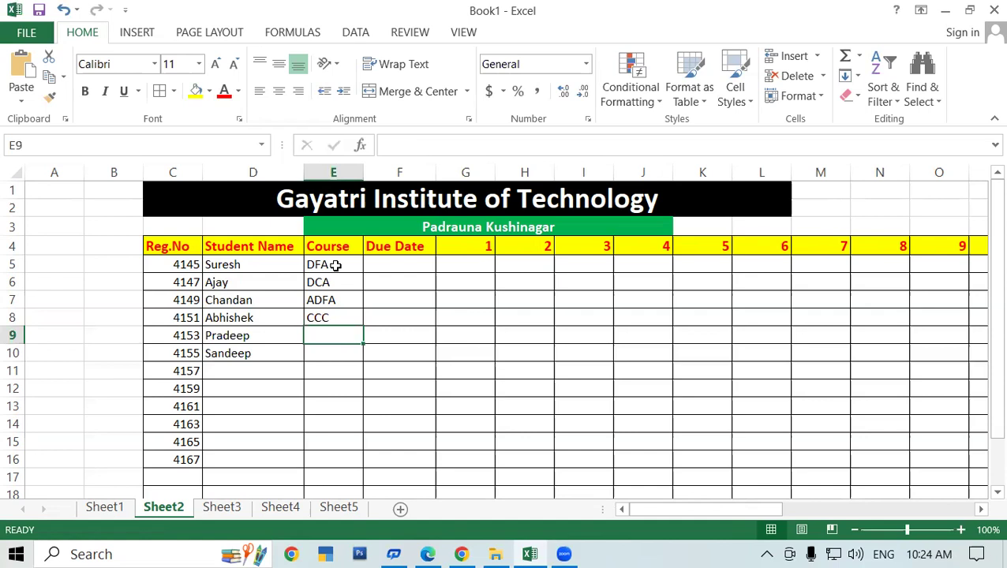
pyautogui.write('OM')
pyautogui.press('Up')
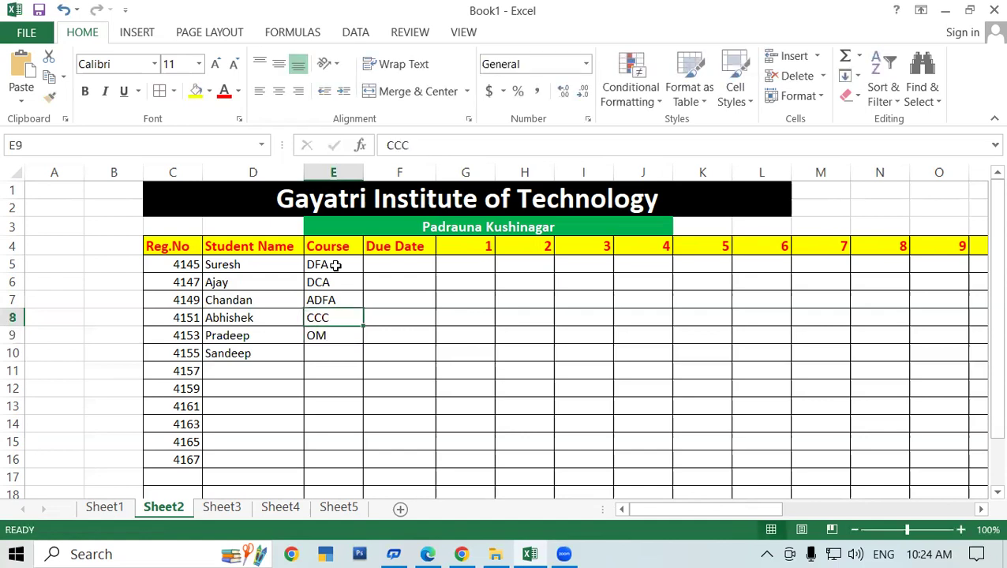
pyautogui.click(332, 356)
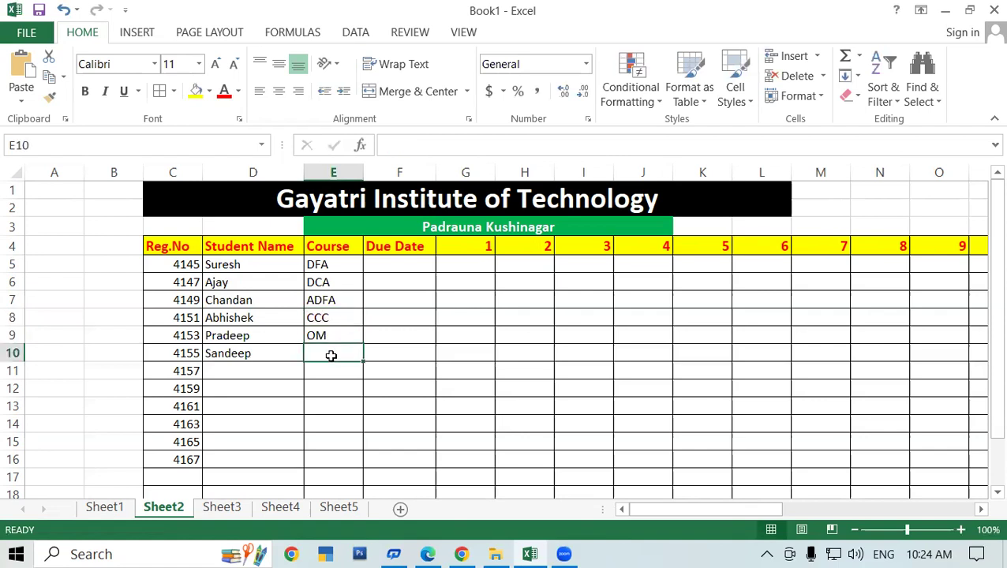
pyautogui.write('DTP')
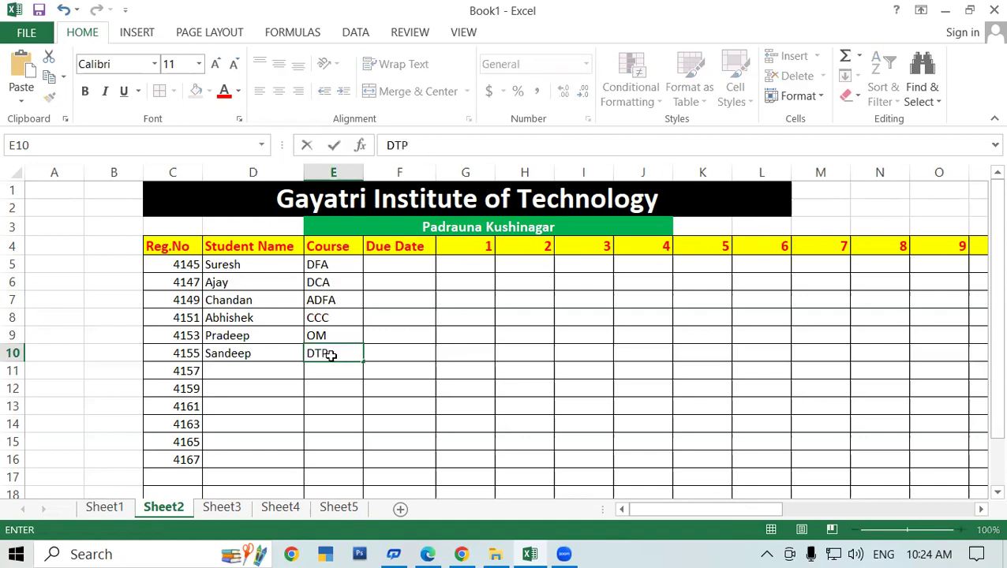
pyautogui.press('Return')
pyautogui.click(479, 411)
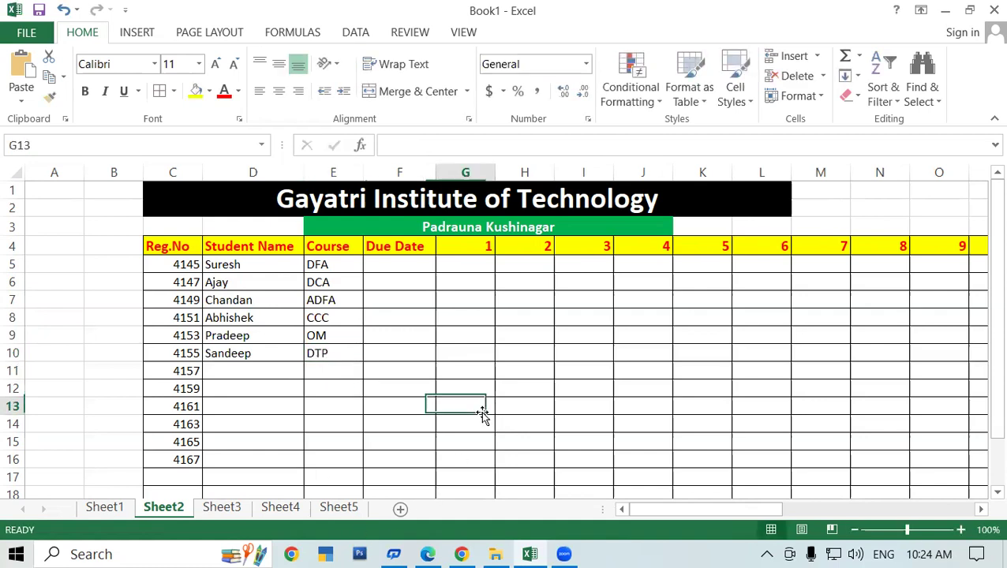
pyautogui.click(375, 268)
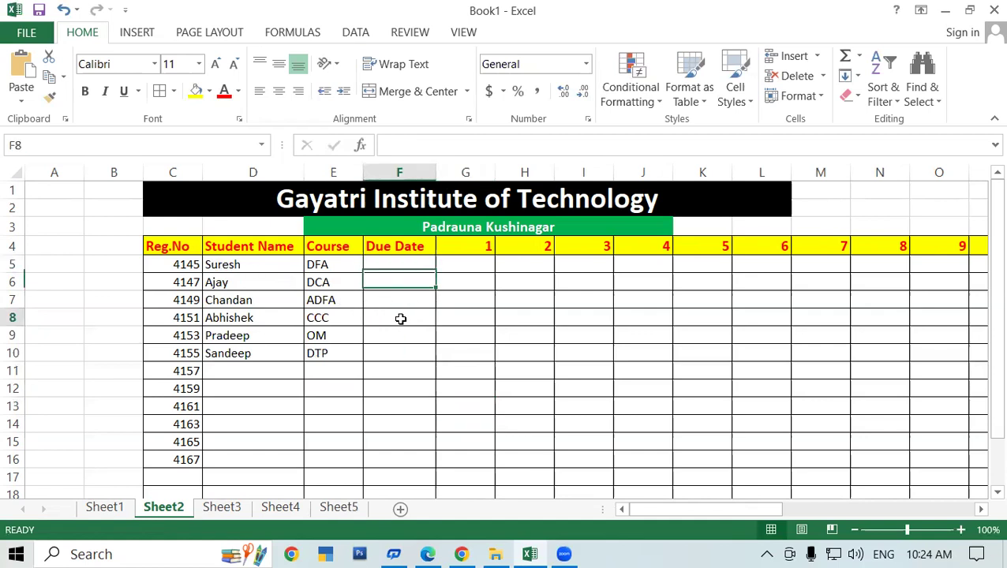
pyautogui.moveTo(392, 264); pyautogui.dragTo(398, 352)
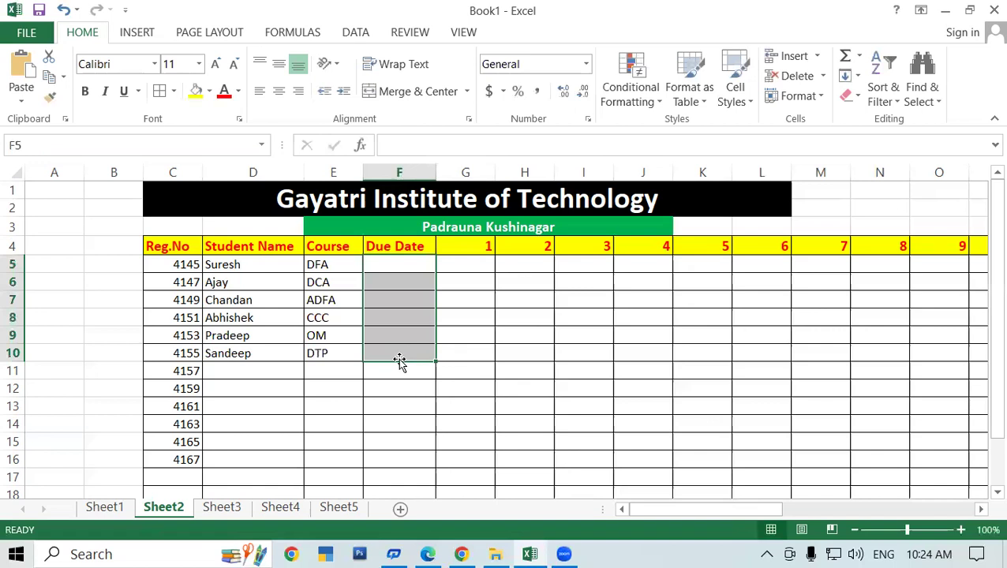
pyautogui.click(474, 283)
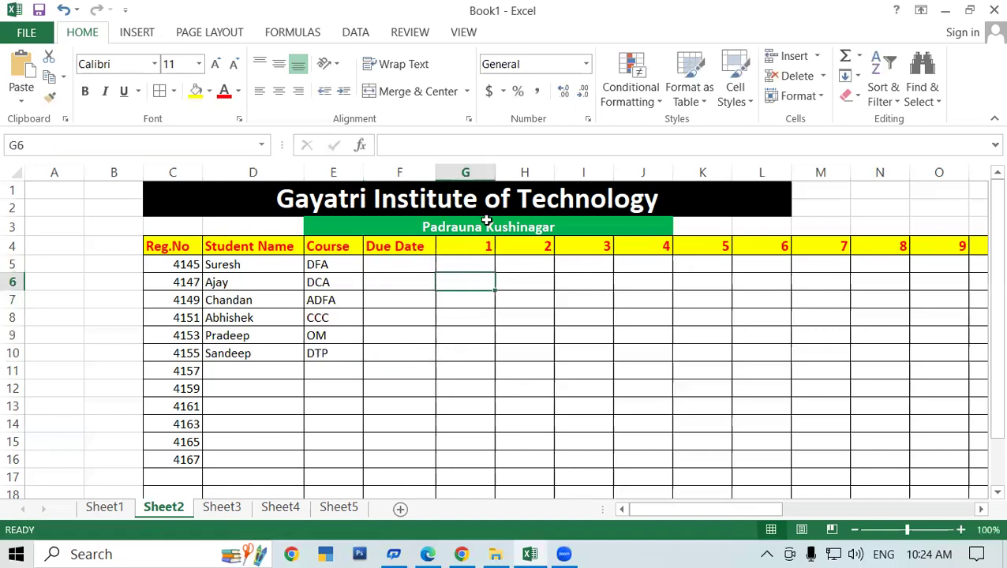
pyautogui.click(545, 334)
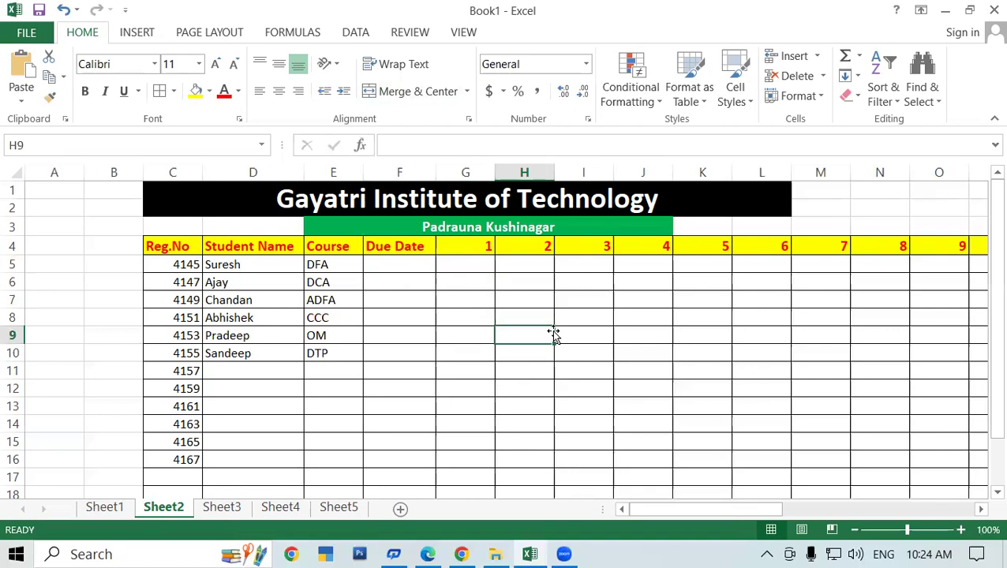
pyautogui.click(447, 268)
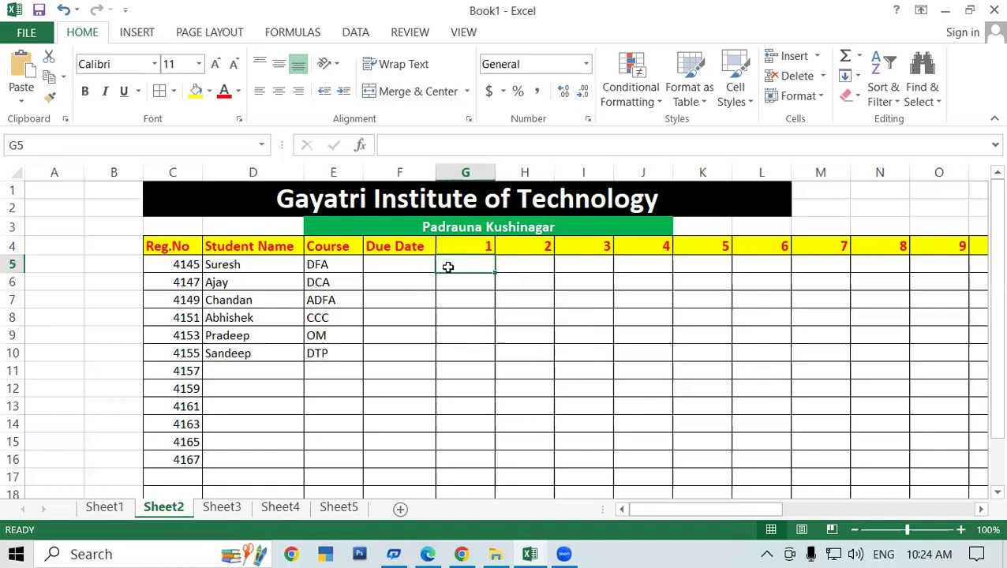
pyautogui.click(467, 350)
pyautogui.click(462, 260)
pyautogui.moveTo(463, 260); pyautogui.dragTo(463, 354)
pyautogui.click(463, 368)
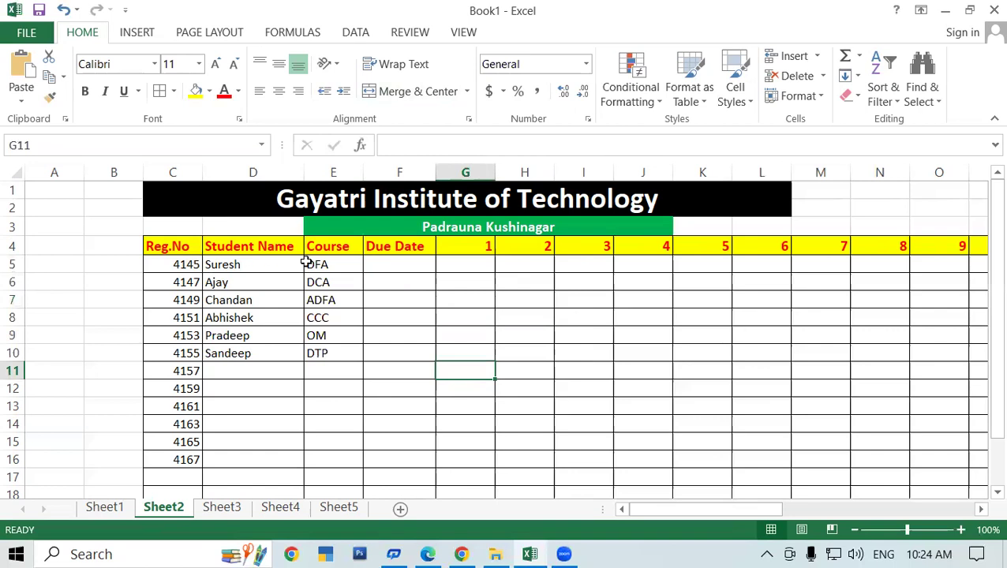
# Step: Enter the day 1 marks P, A, P, P, L, P into G5:G10
pyautogui.click(476, 263)
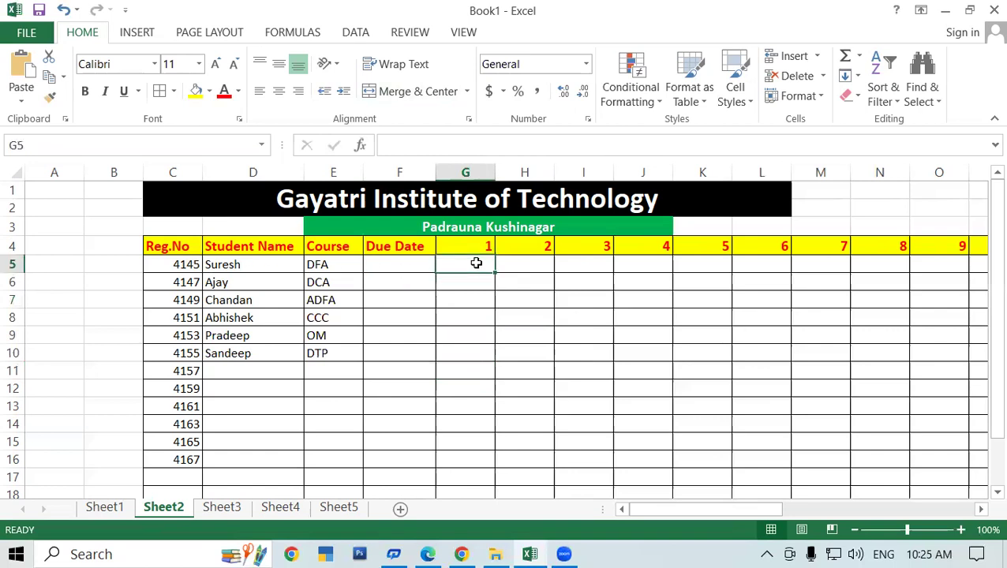
pyautogui.write('P')
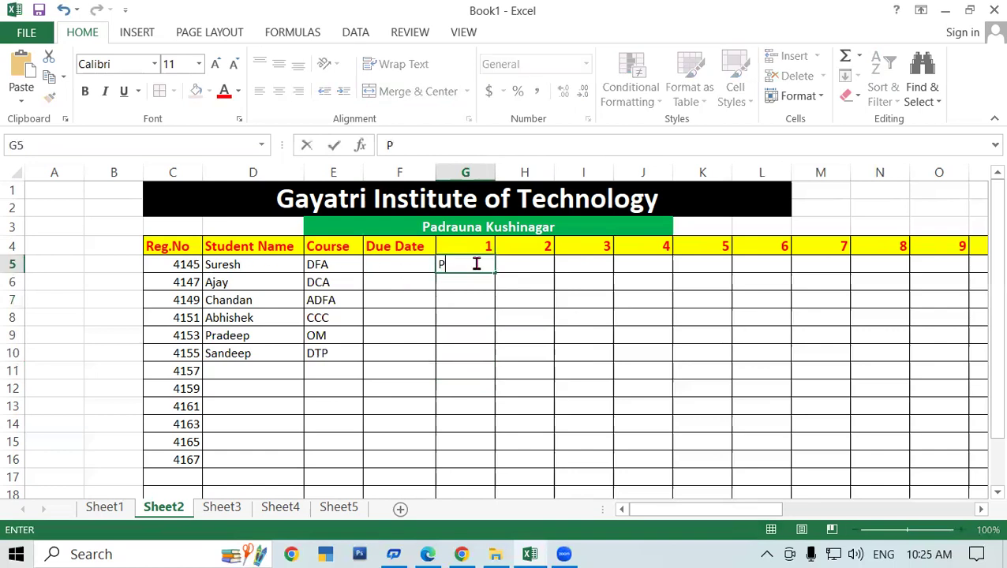
pyautogui.press('Return')
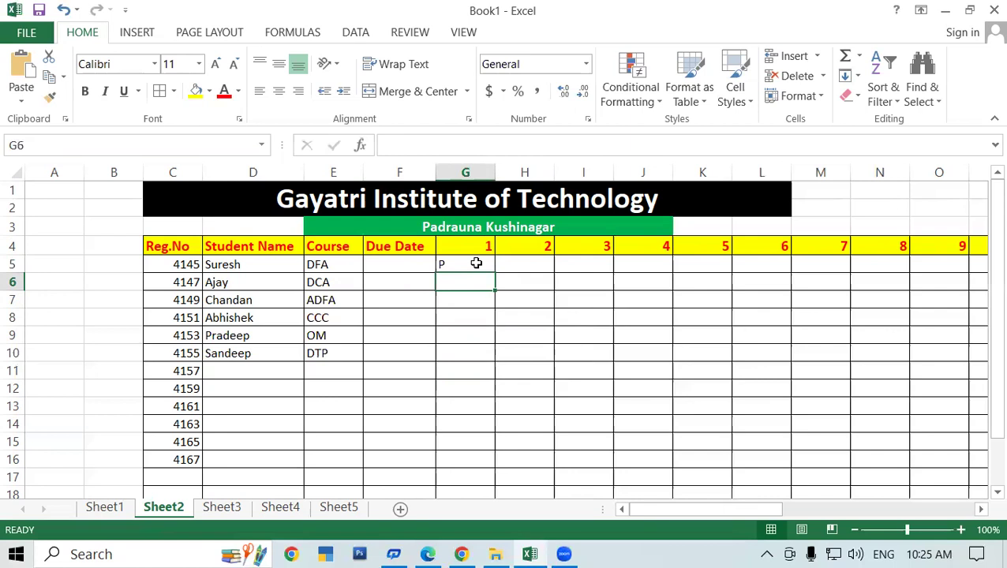
pyautogui.write('A')
pyautogui.press('Return')
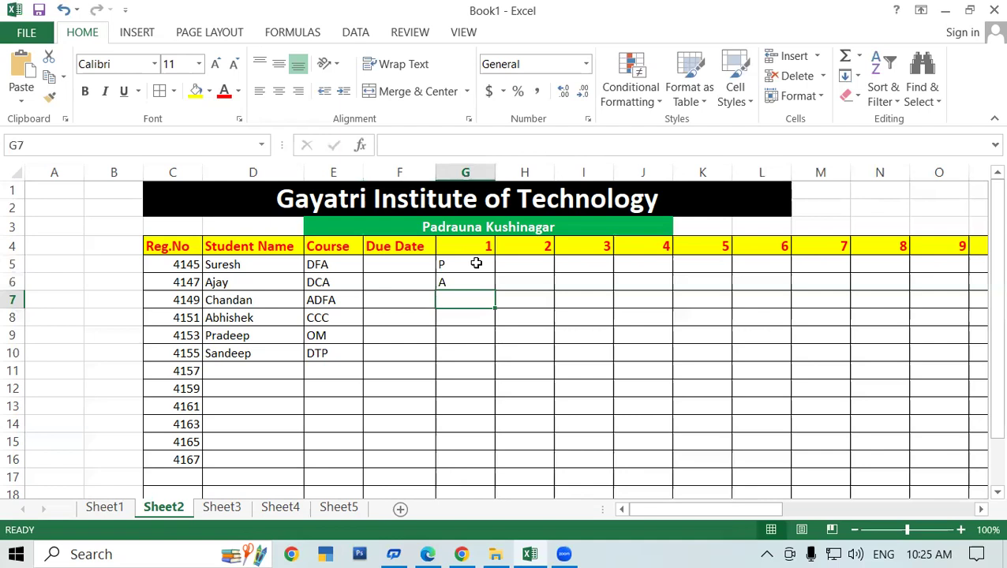
pyautogui.write('P')
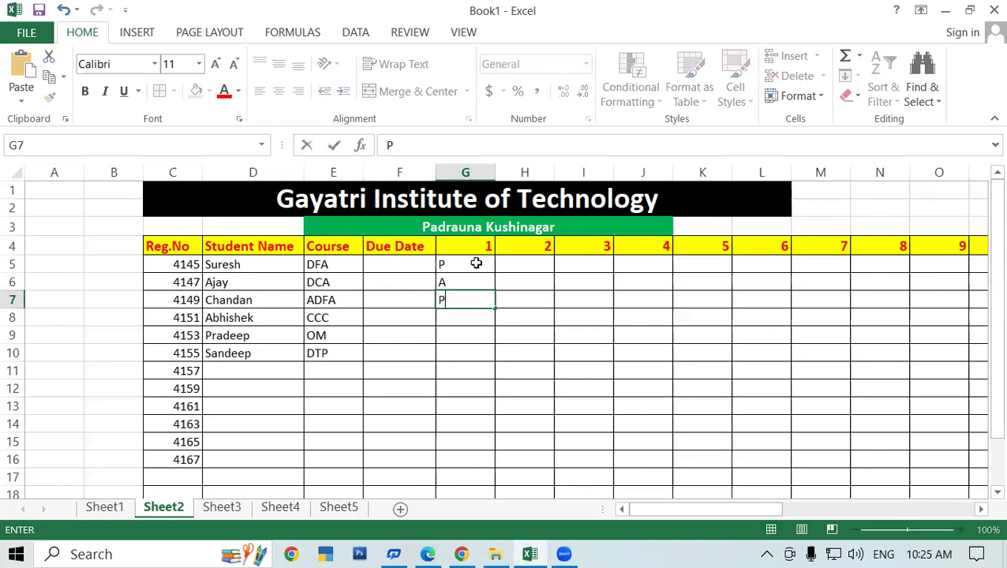
pyautogui.press('Return')
pyautogui.write('P')
pyautogui.press('Return')
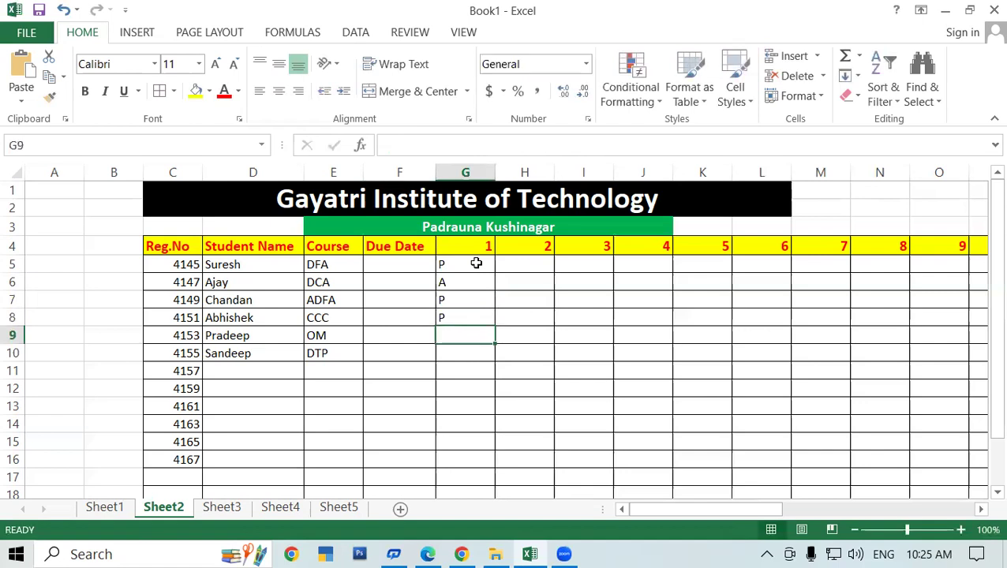
pyautogui.write('L')
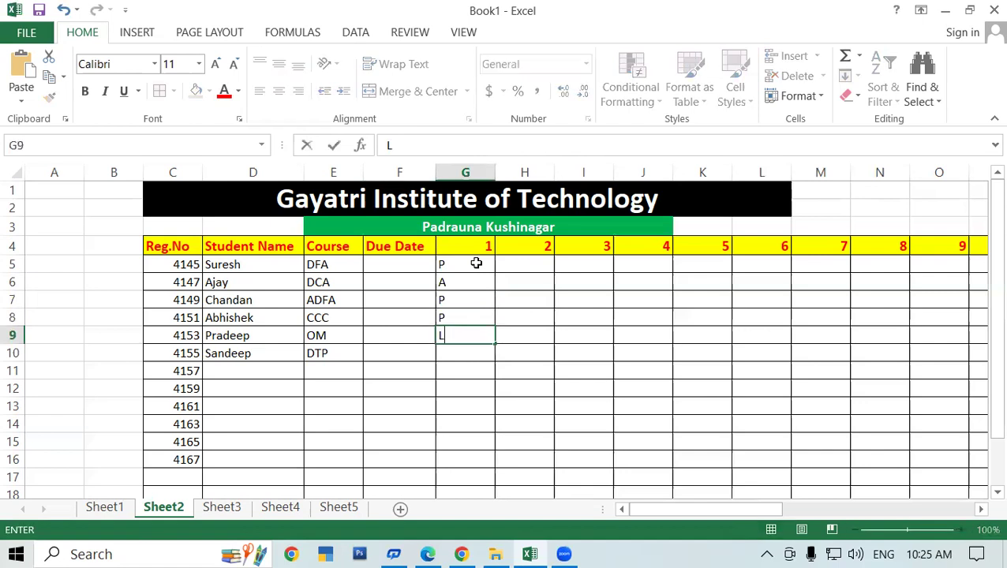
pyautogui.press('Return')
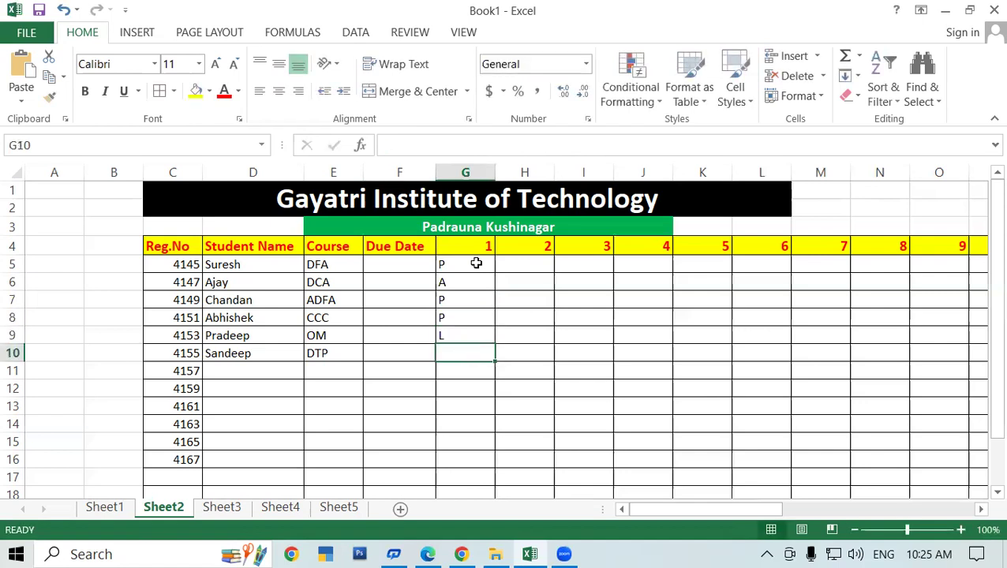
pyautogui.write('P')
pyautogui.press('Return')
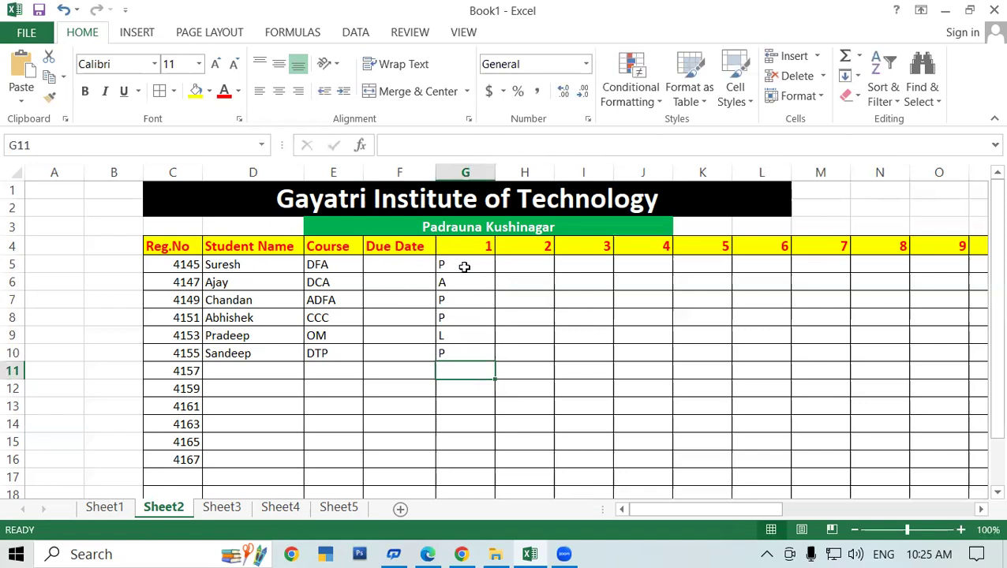
# Step: Select and review the day 1 marks in G5:G10, ending on cell H5
pyautogui.click(467, 265)
pyautogui.moveTo(467, 265); pyautogui.dragTo(467, 354)
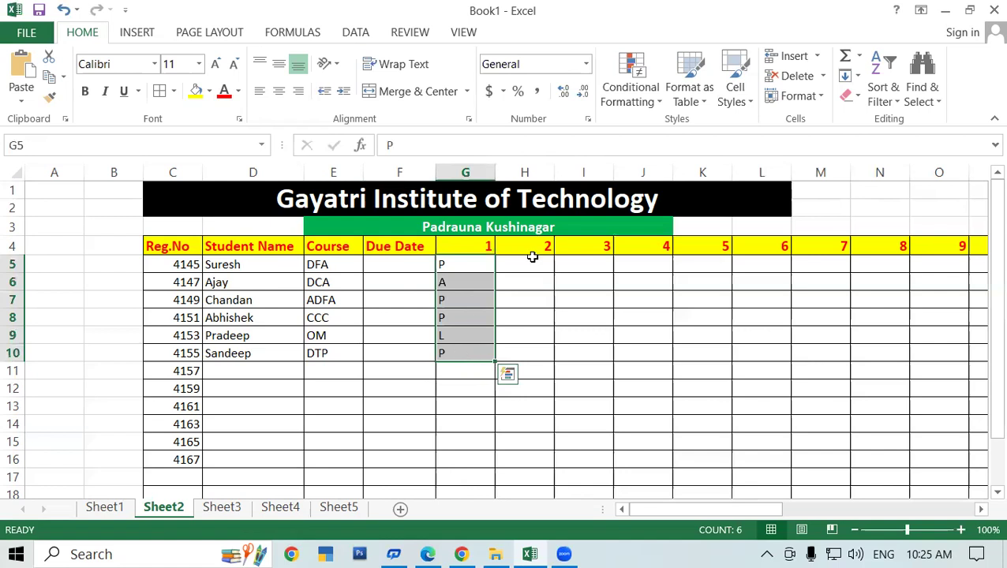
pyautogui.click(546, 278)
pyautogui.click(446, 264)
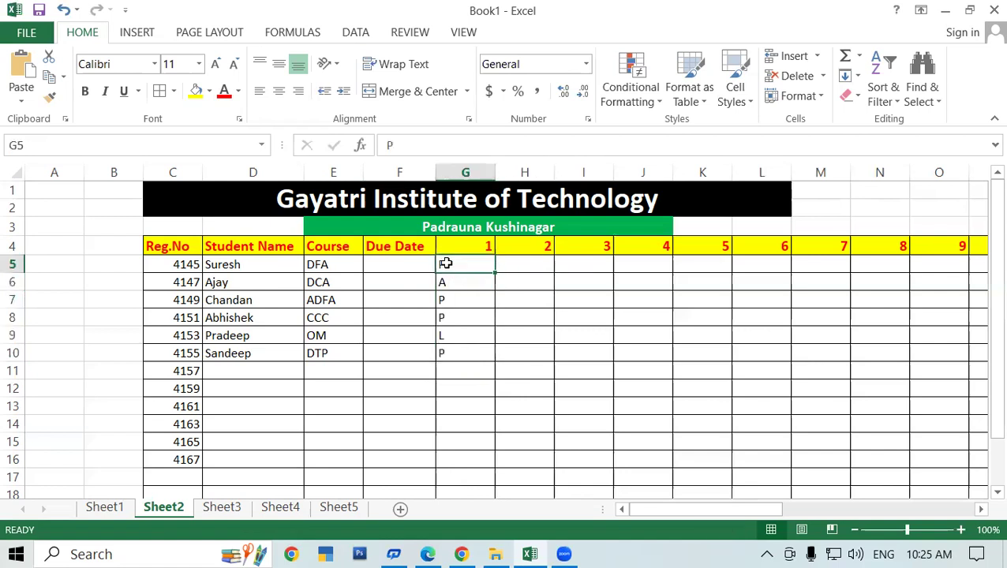
pyautogui.click(461, 280)
pyautogui.click(455, 299)
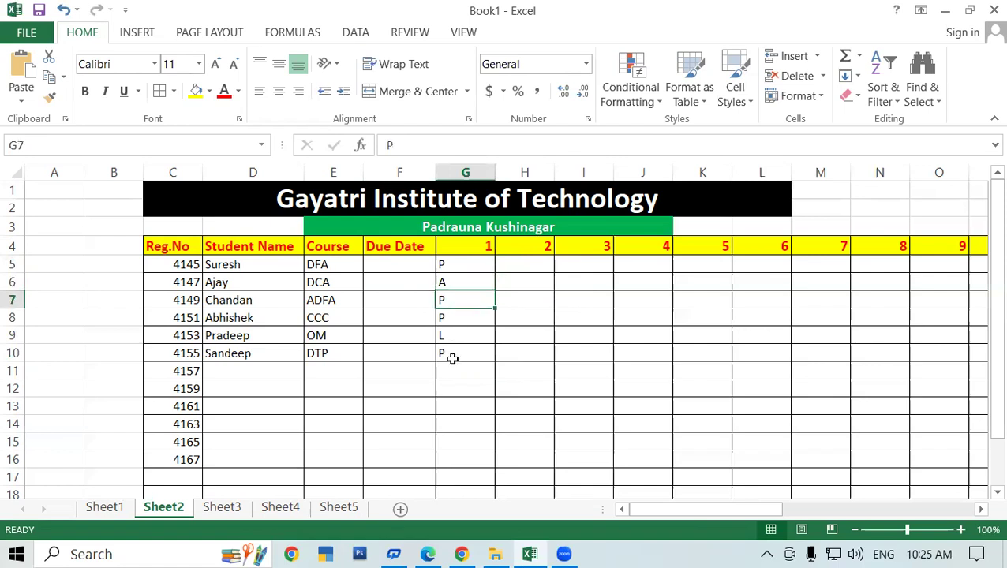
pyautogui.click(453, 361)
pyautogui.moveTo(456, 263); pyautogui.dragTo(463, 368)
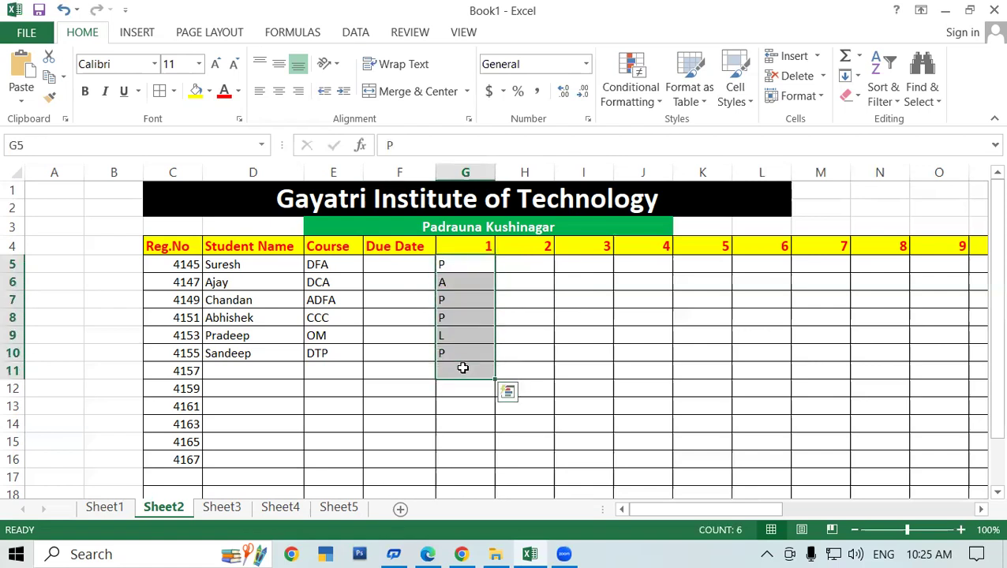
pyautogui.click(463, 368)
pyautogui.moveTo(443, 263); pyautogui.dragTo(457, 350)
pyautogui.click(457, 351)
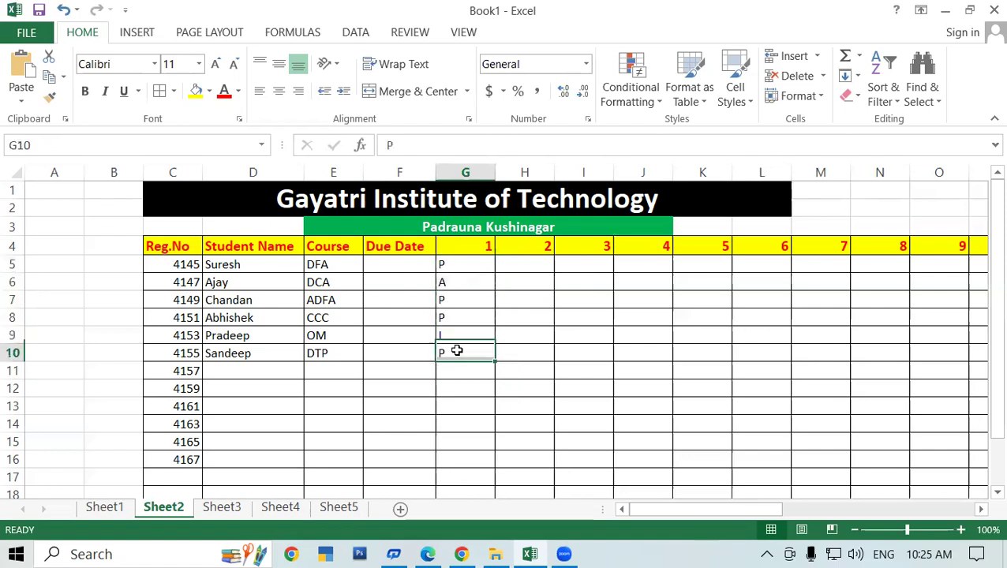
pyautogui.click(516, 260)
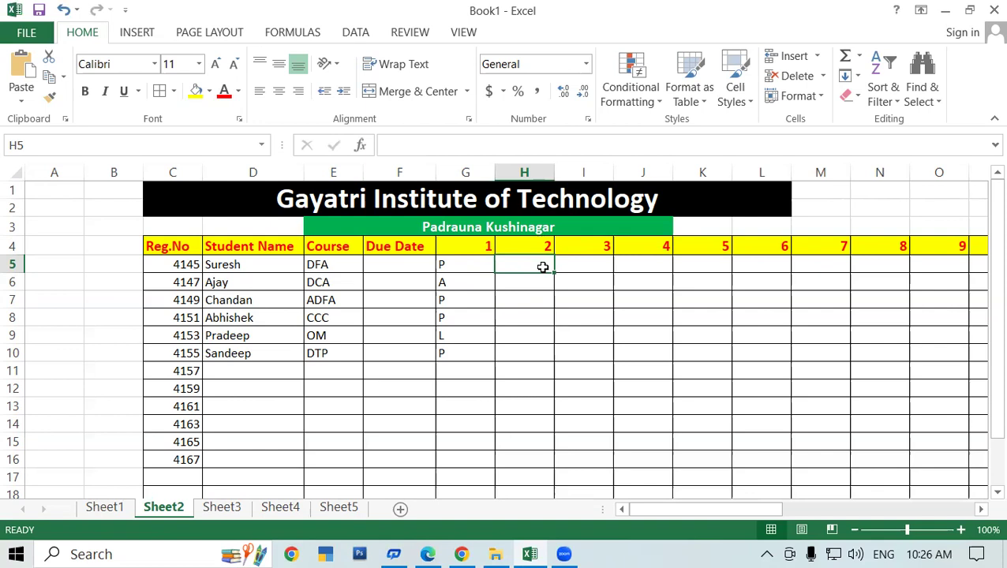
# Step: Enter the day 2 marks A, P, P, P, A, L into H5:H10
pyautogui.write('A')
pyautogui.press('Return')
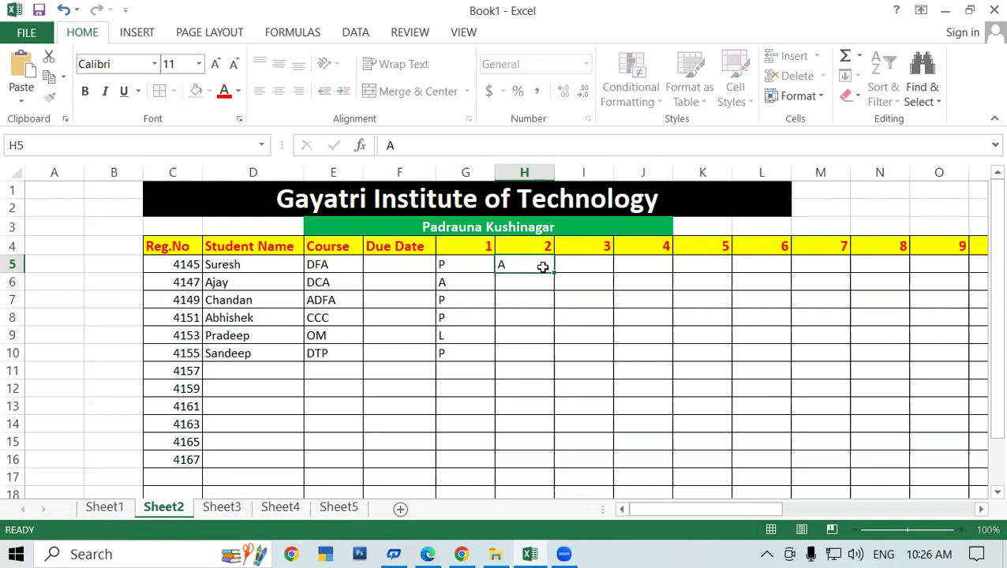
pyautogui.write('P')
pyautogui.press('Return')
pyautogui.write('P')
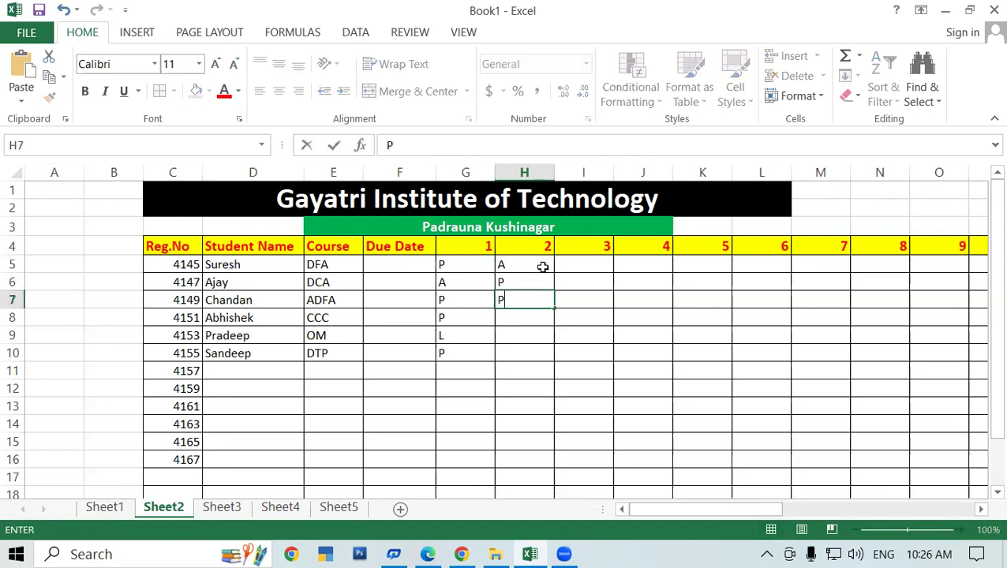
pyautogui.press('Return')
pyautogui.write('P')
pyautogui.press('Return')
pyautogui.write('A')
pyautogui.press('Return')
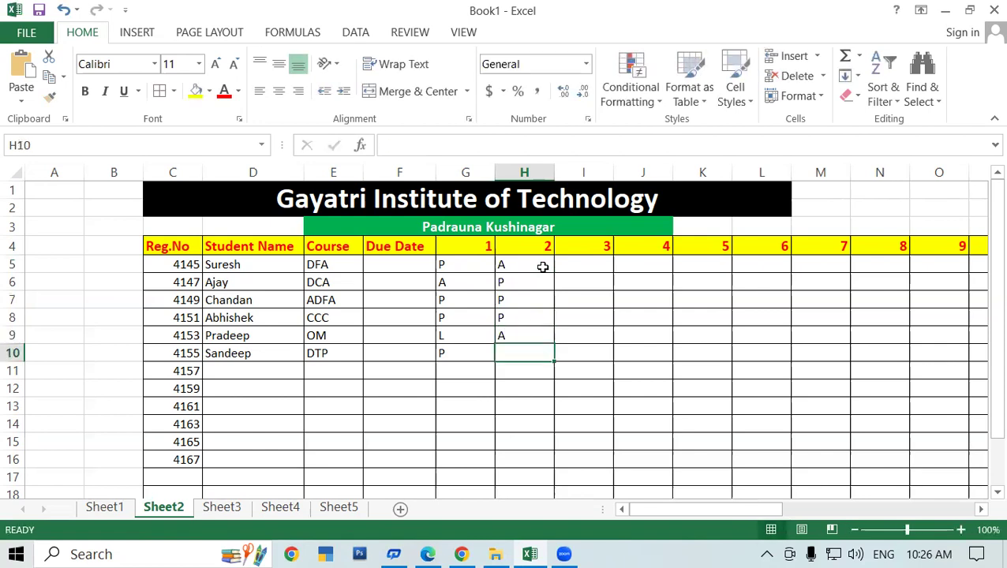
pyautogui.write('L')
pyautogui.press('Return')
# Step: Discard the stray mark below H10 and select day 1 cells G5 and G6
pyautogui.write('P')
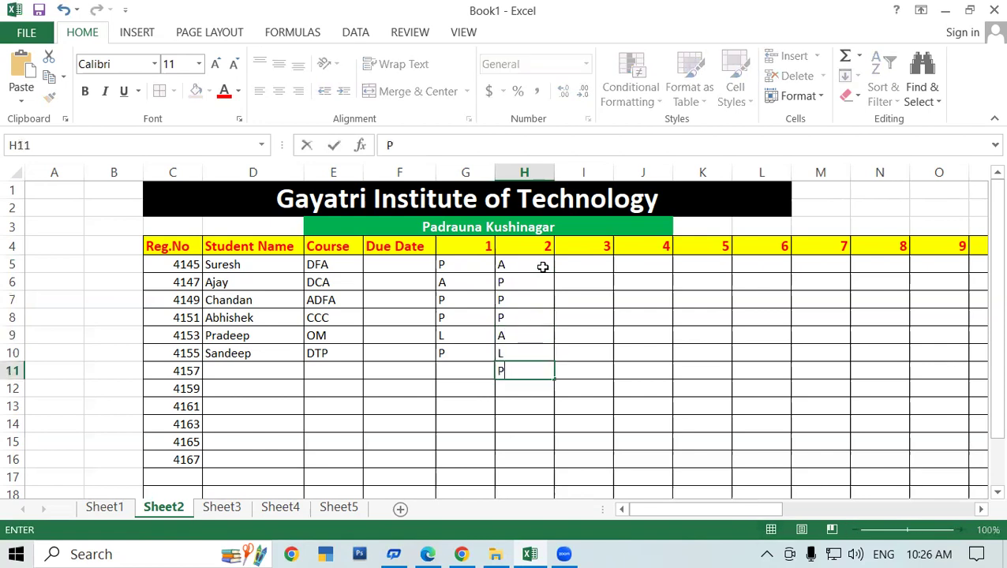
pyautogui.press('BackSpace')
pyautogui.press('Return')
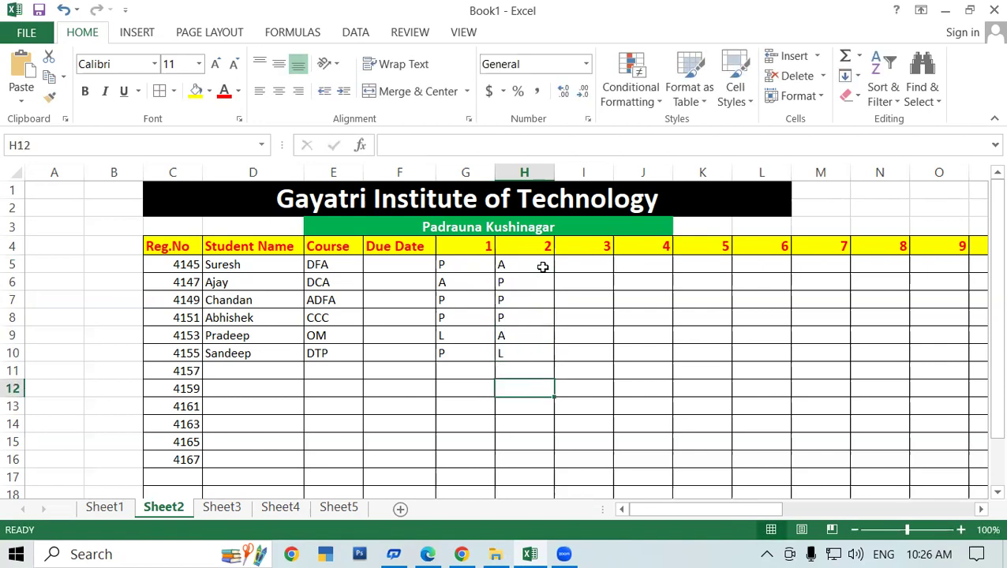
pyautogui.click(455, 269)
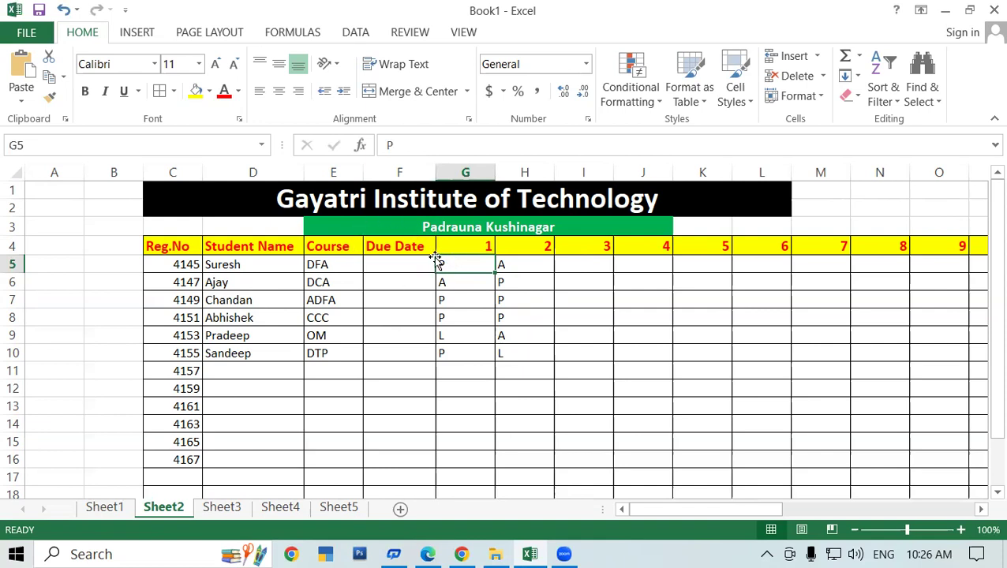
pyautogui.click(456, 282)
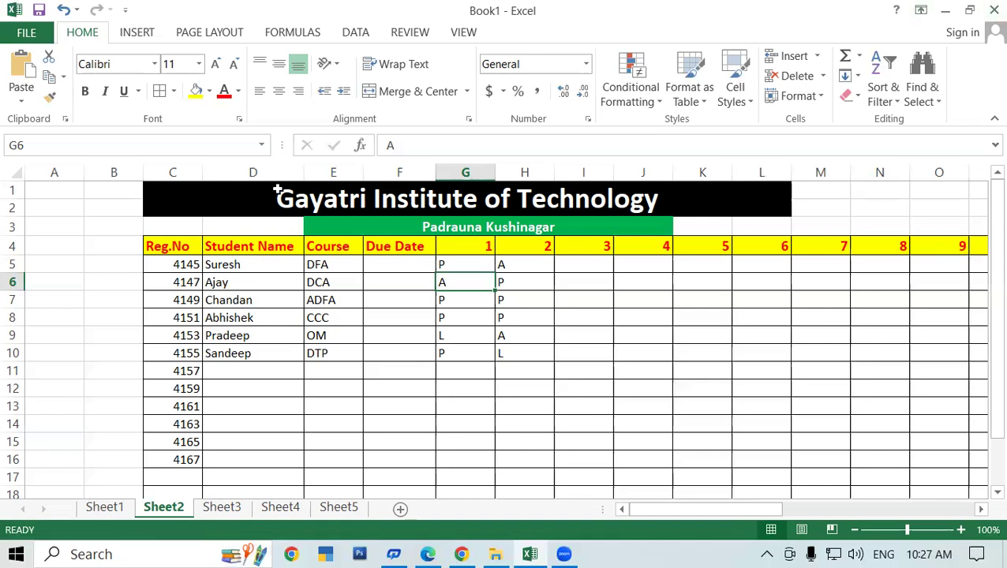
# Step: Give the P in G5 a green fill with bold white text
pyautogui.click(469, 263)
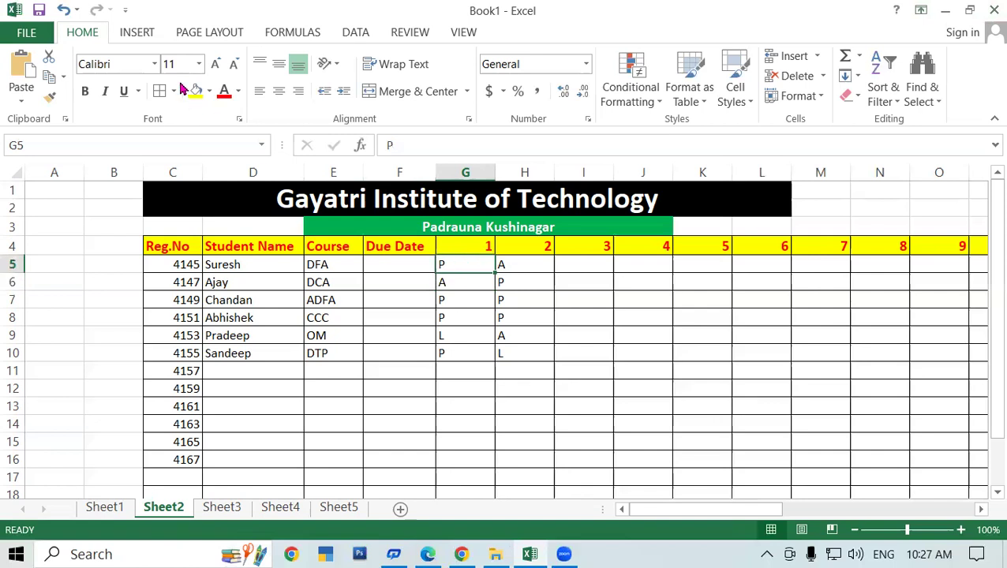
pyautogui.click(209, 94)
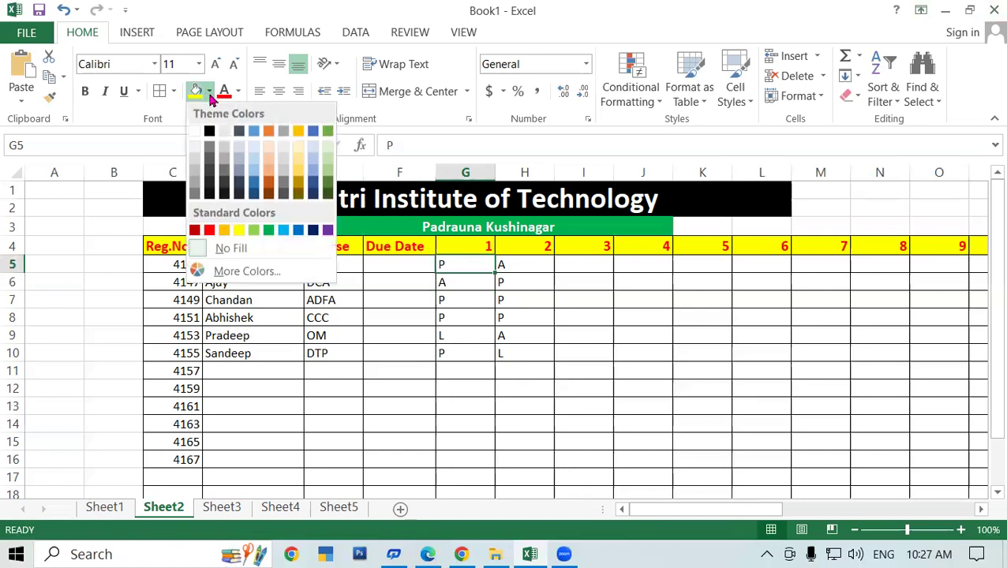
pyautogui.click(271, 227)
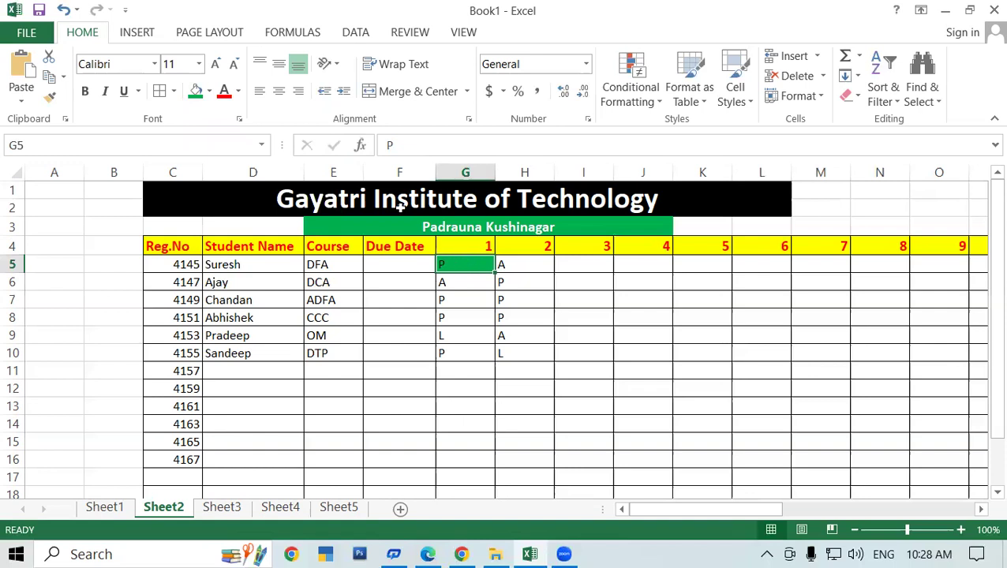
pyautogui.click(237, 92)
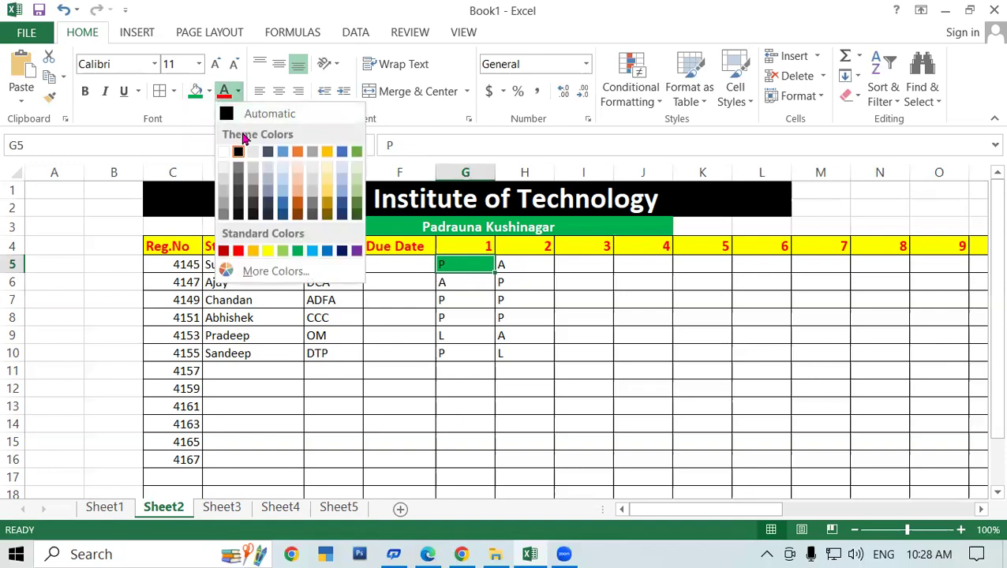
pyautogui.click(224, 157)
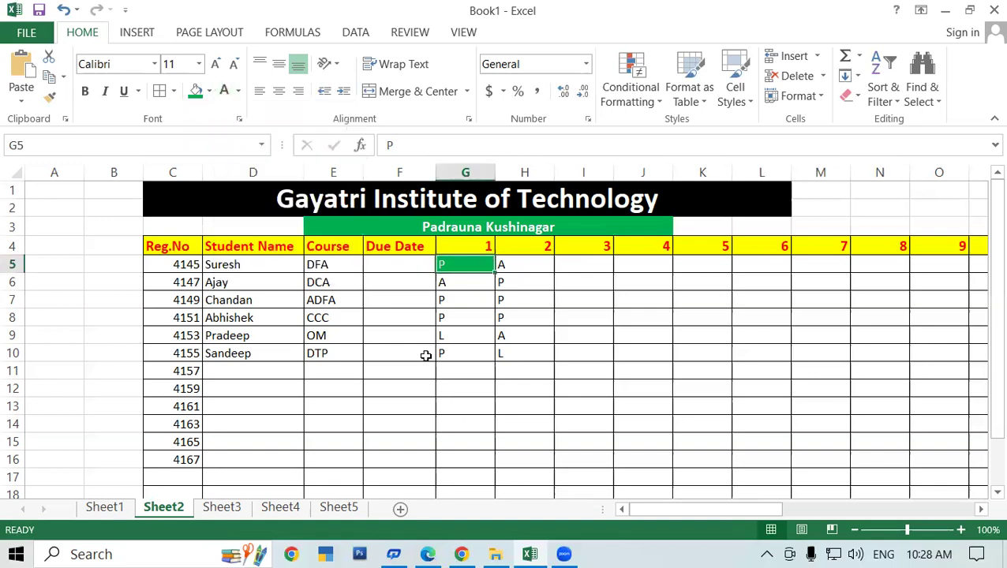
pyautogui.click(418, 370)
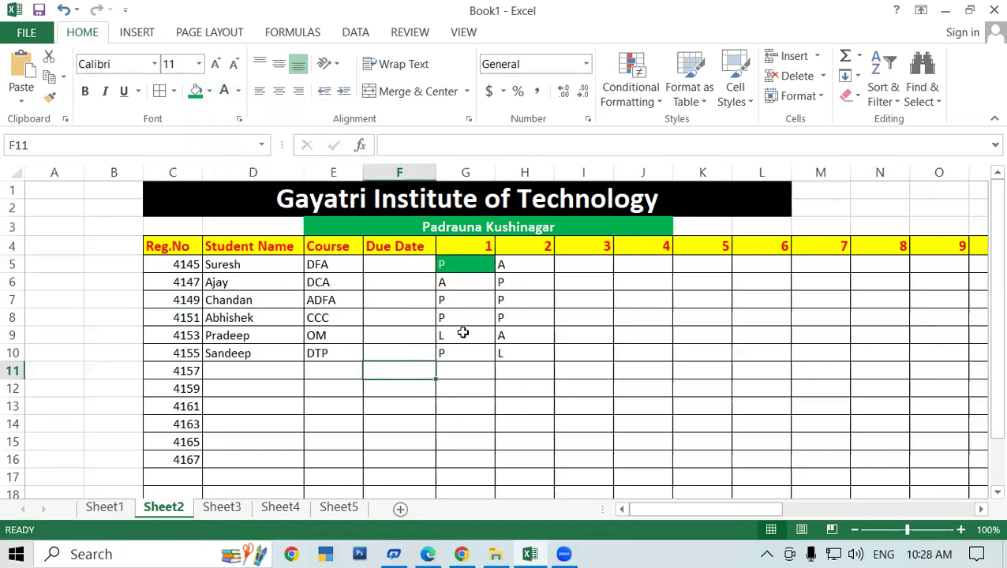
pyautogui.click(454, 268)
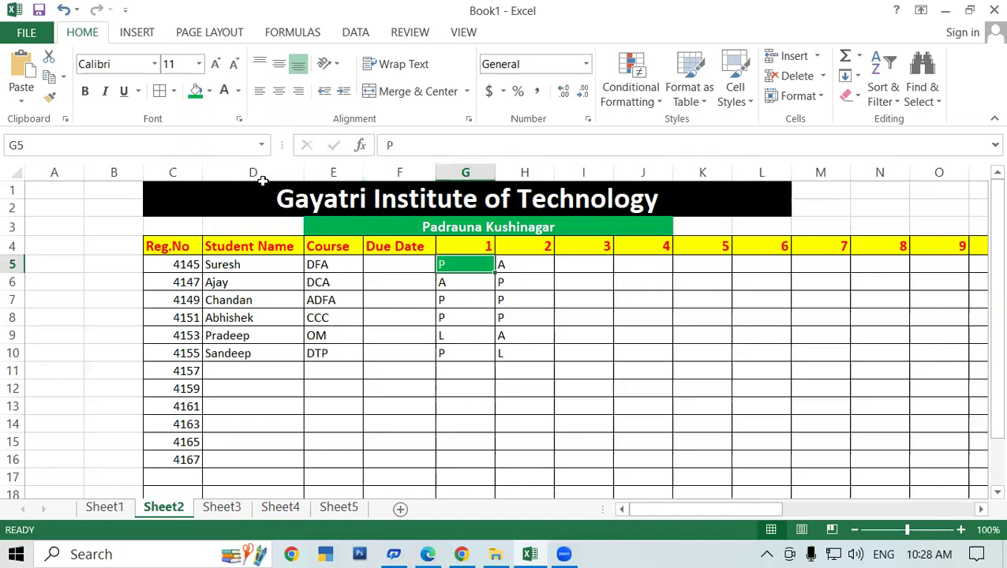
pyautogui.click(84, 91)
# Step: Give the A in G6 a red fill with white text, then select G5:H10
pyautogui.click(450, 356)
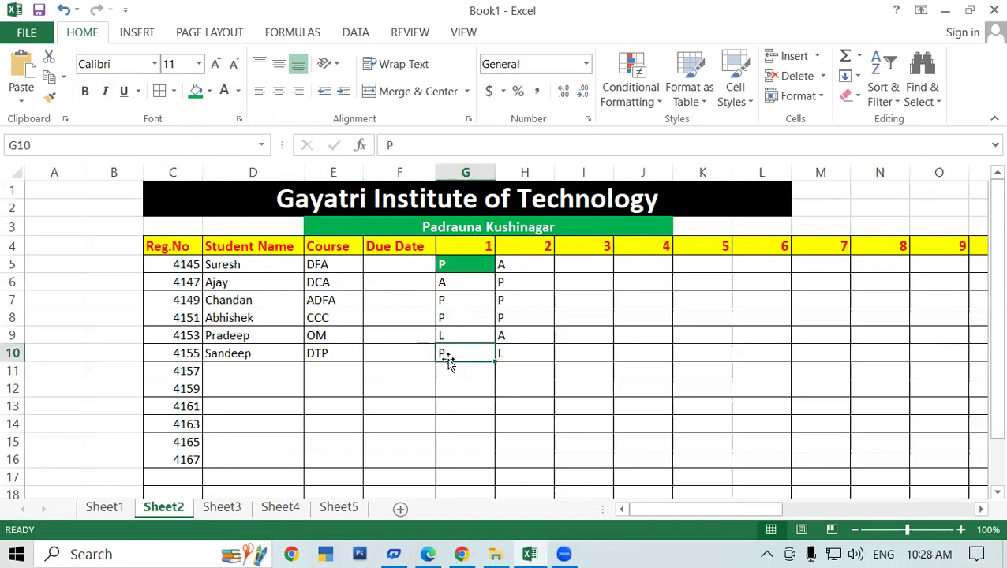
pyautogui.click(461, 282)
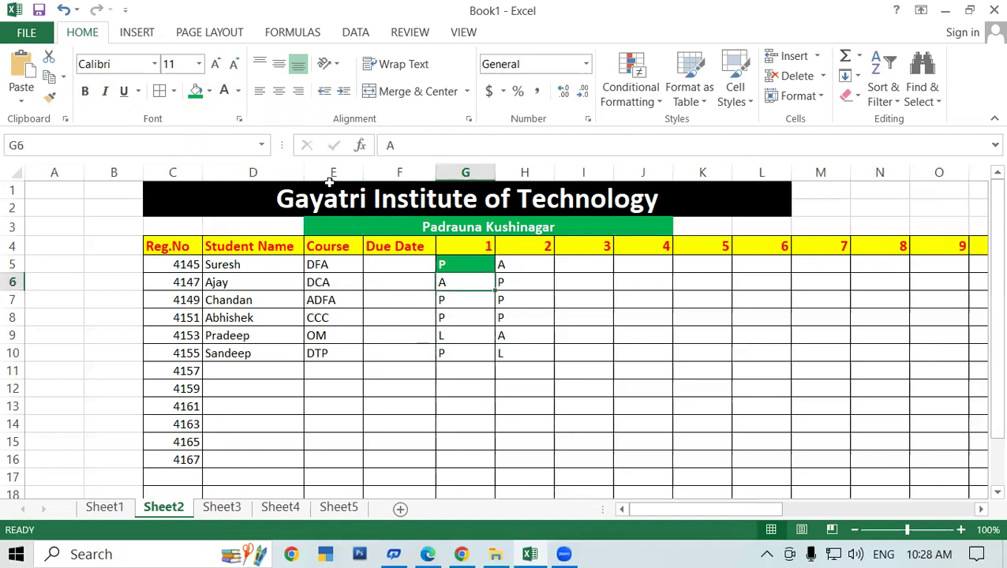
pyautogui.click(210, 91)
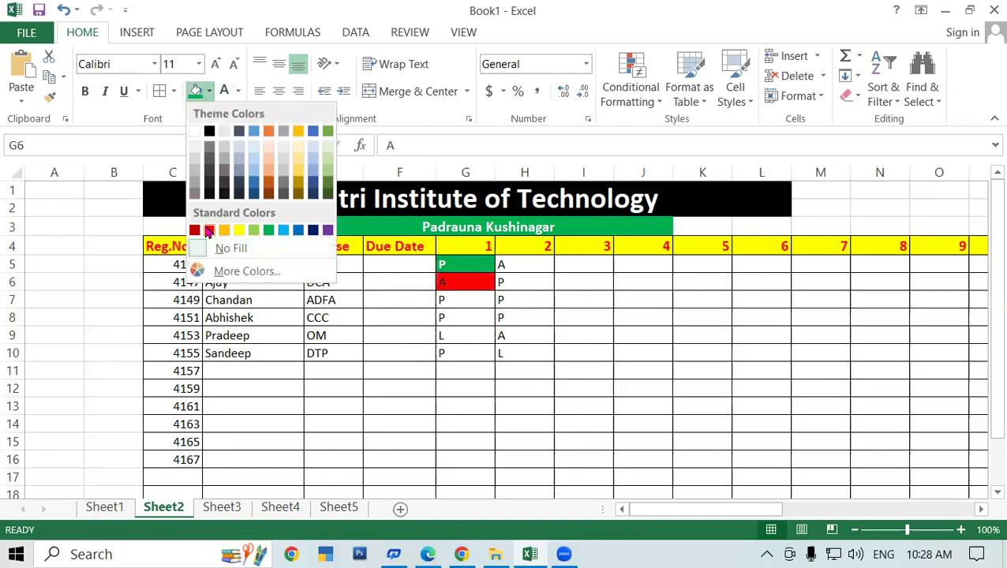
pyautogui.click(205, 227)
pyautogui.click(238, 92)
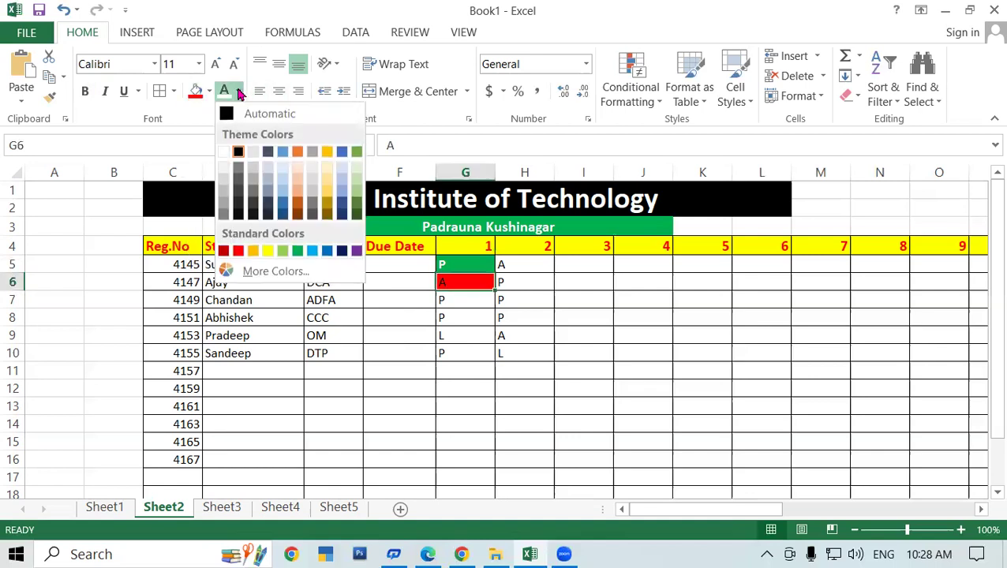
pyautogui.click(223, 153)
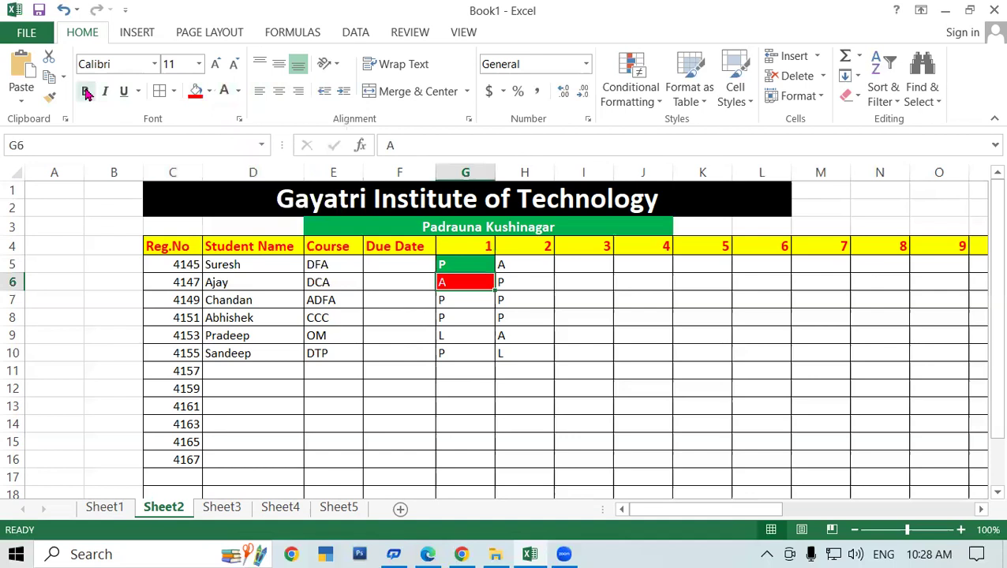
pyautogui.click(402, 315)
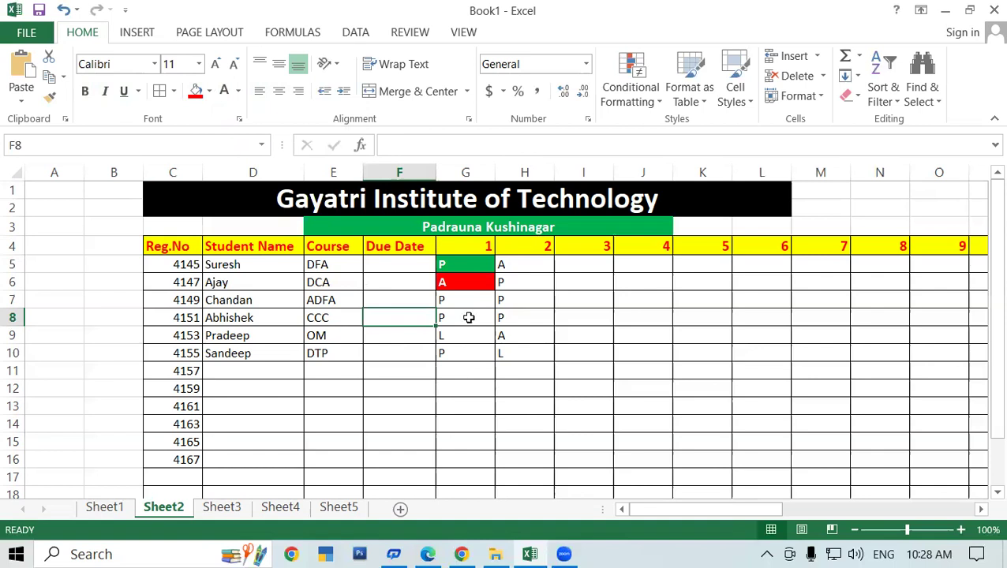
pyautogui.moveTo(483, 265); pyautogui.dragTo(526, 354)
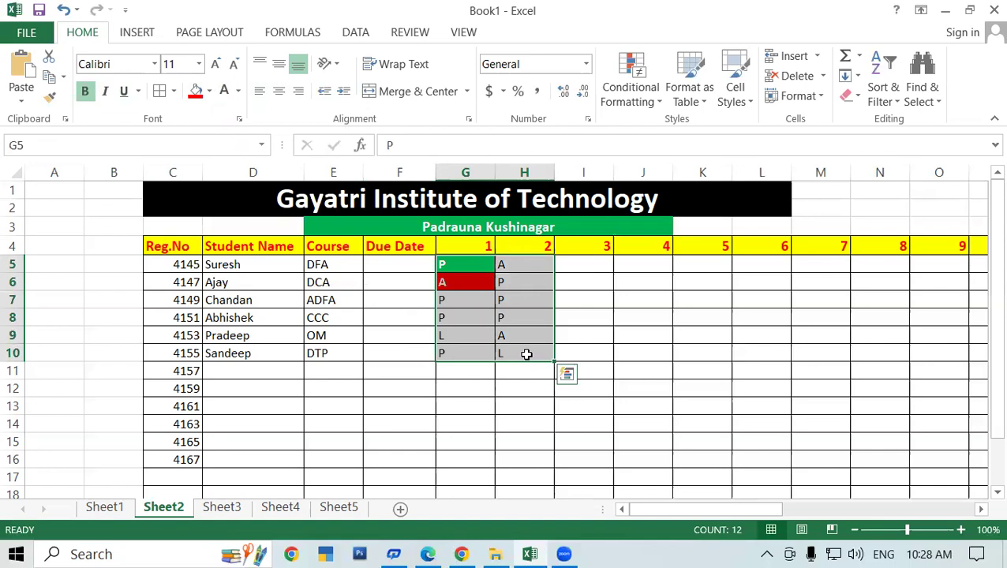
# Step: Delete the marks in G5:H10 and reset G5:G6 to No Fill and Automatic font colour
pyautogui.press('Delete')
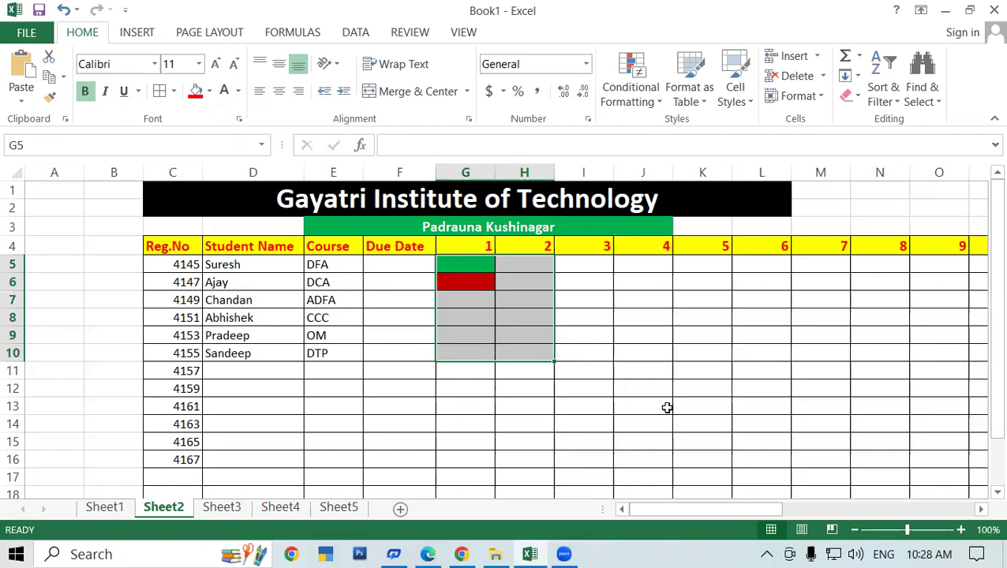
pyautogui.moveTo(456, 265); pyautogui.dragTo(461, 281)
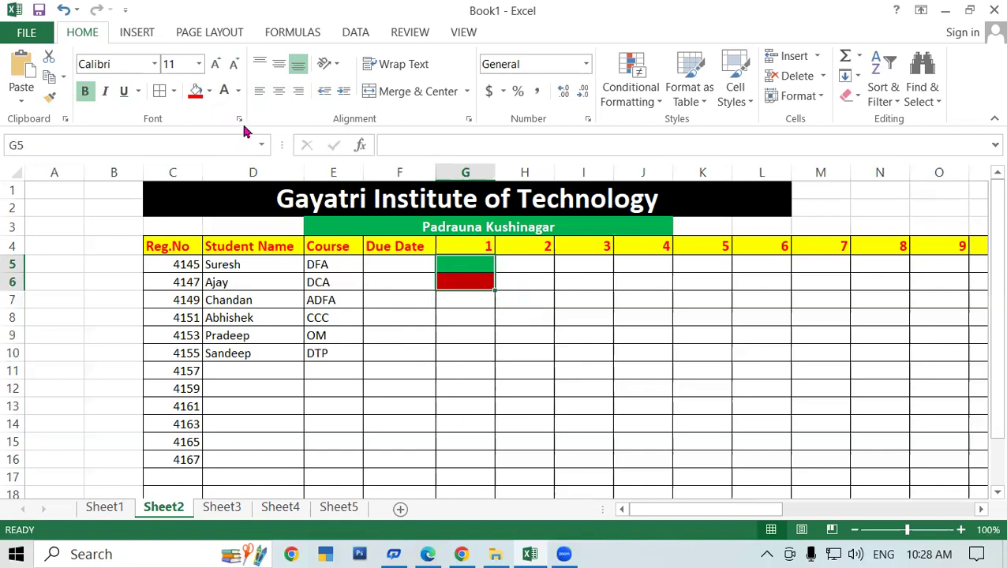
pyautogui.click(209, 91)
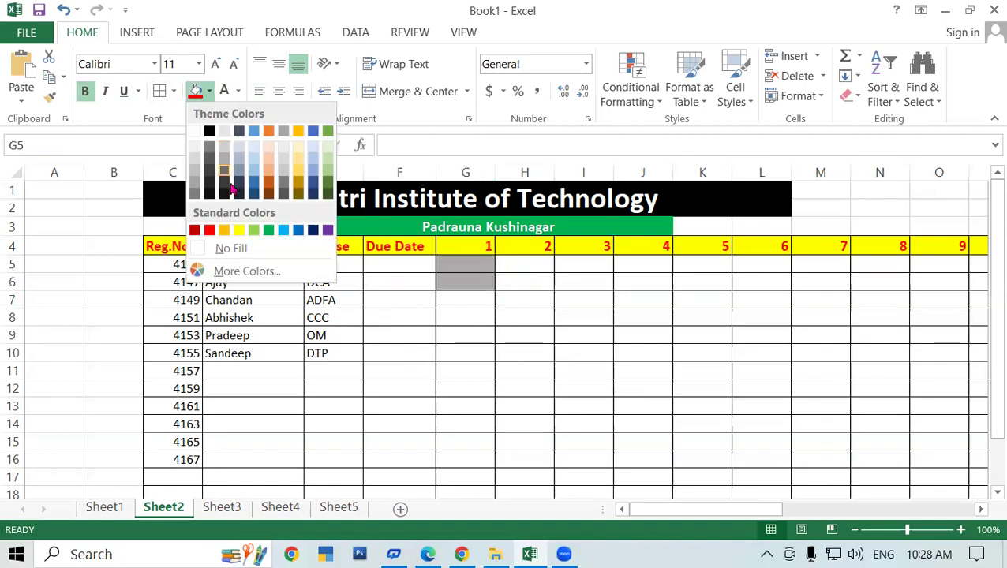
pyautogui.click(248, 254)
pyautogui.click(238, 91)
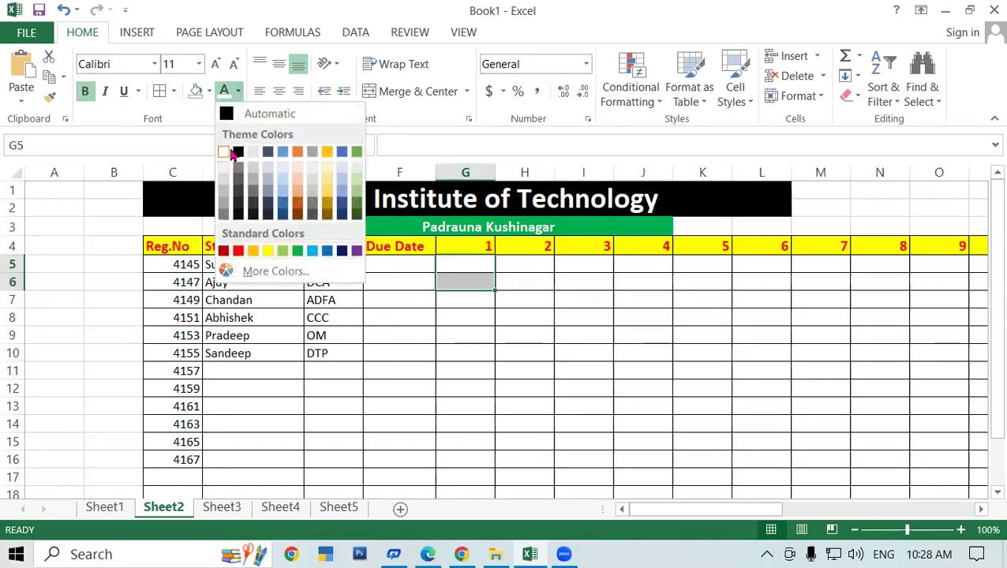
pyautogui.click(226, 113)
pyautogui.click(576, 328)
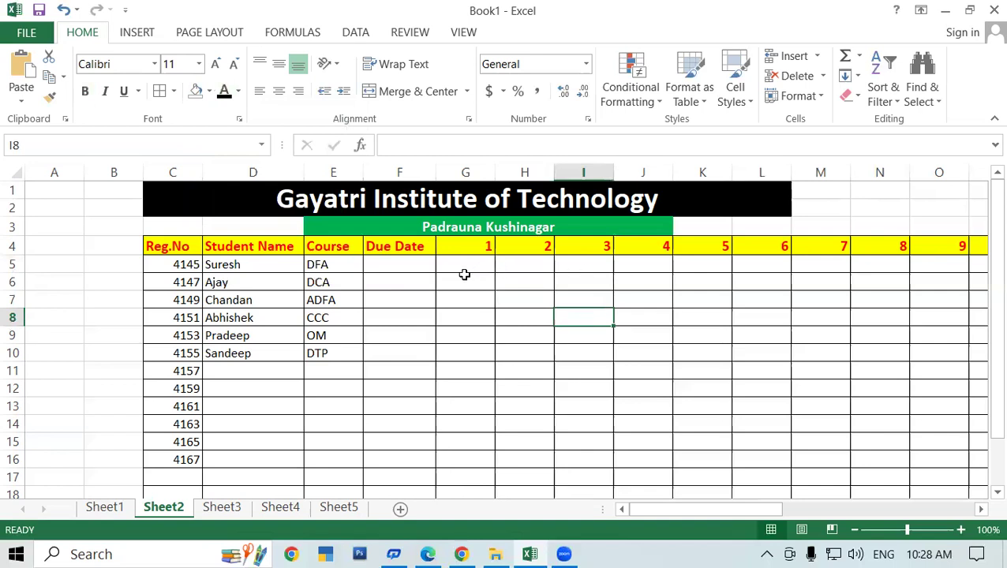
# Step: Select the attendance grid G5:AJ17
pyautogui.moveTo(453, 263)
pyautogui.mouseDown()
pyautogui.moveTo(478, 291)
pyautogui.moveTo(911, 279)
pyautogui.moveTo(698, 292)
pyautogui.moveTo(988, 304)
pyautogui.mouseUp()
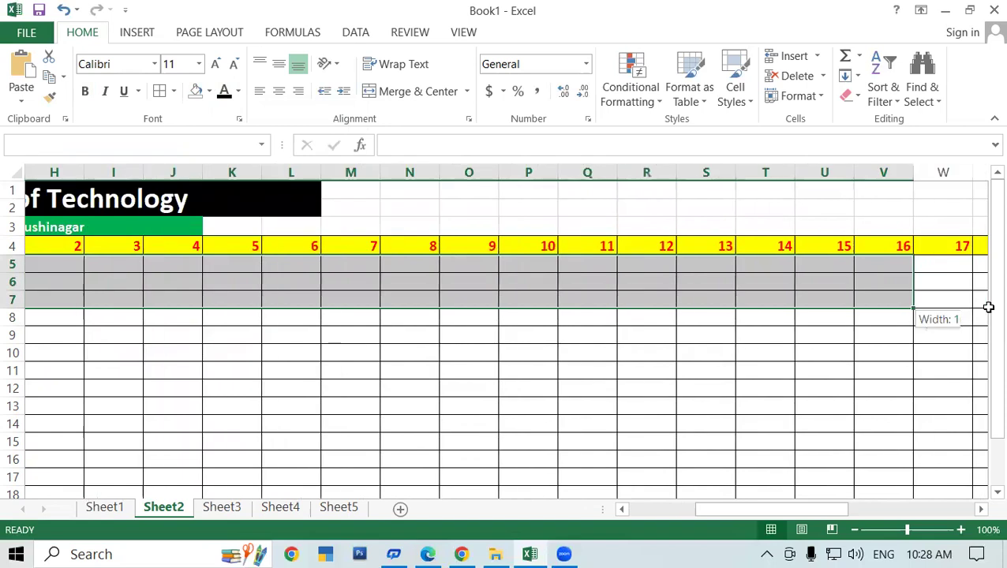
pyautogui.moveTo(988, 305)
pyautogui.mouseDown()
pyautogui.moveTo(927, 297)
pyautogui.moveTo(894, 307)
pyautogui.moveTo(901, 478)
pyautogui.mouseUp()
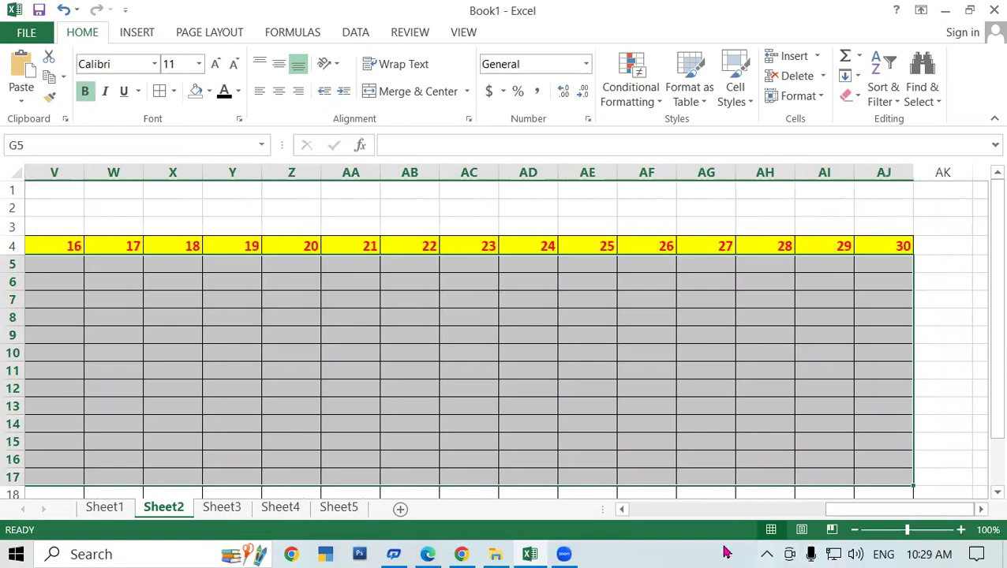
pyautogui.moveTo(853, 516); pyautogui.dragTo(586, 525)
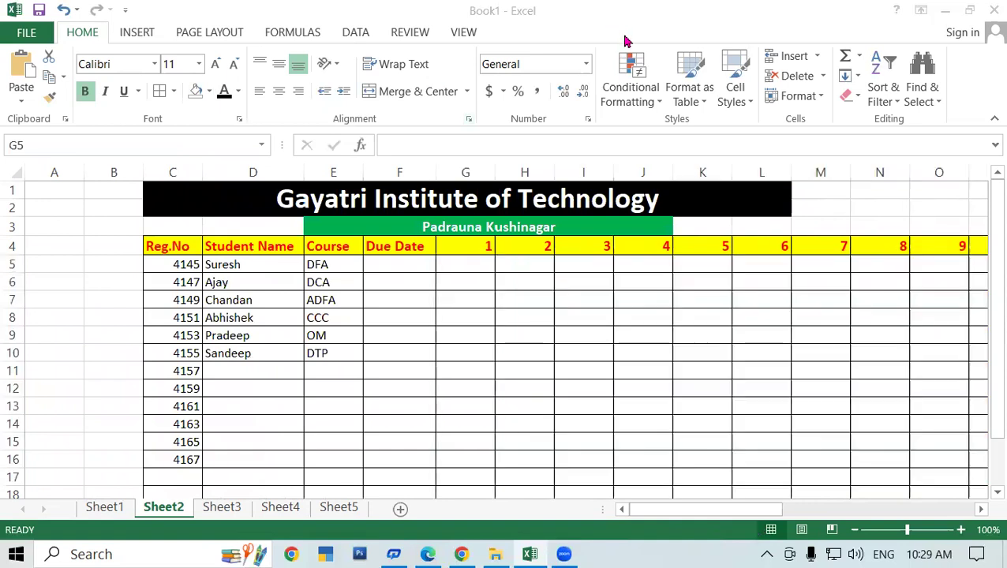
# Step: Choose Conditional Formatting > Highlight Cells Rules > Text that Contains for the attendance grid
pyautogui.click(645, 104)
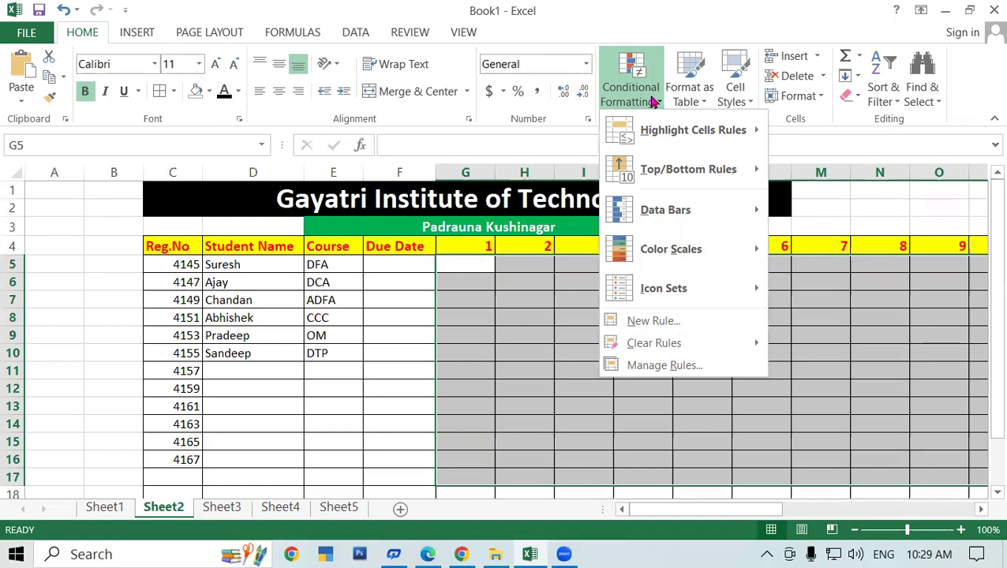
pyautogui.moveTo(684, 130)
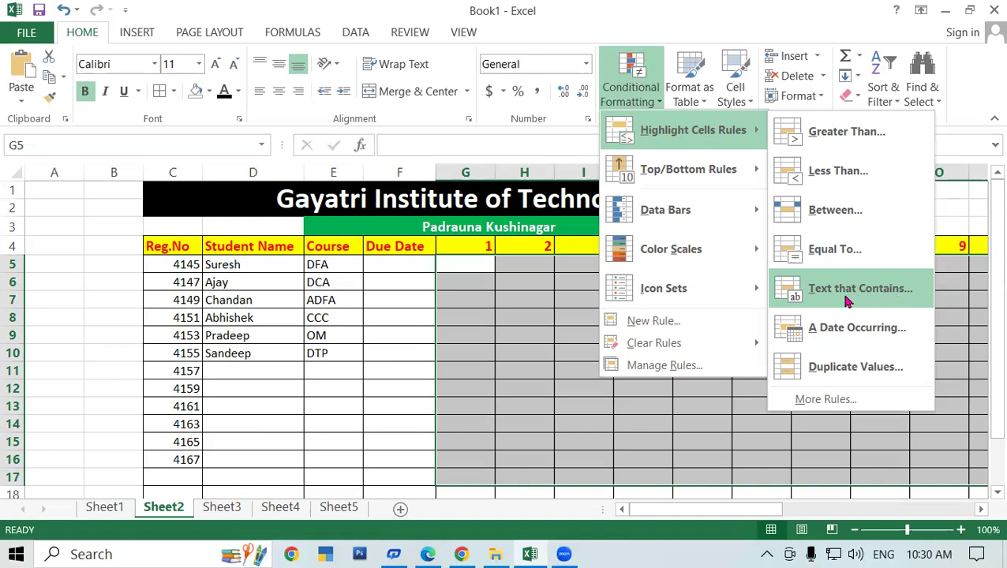
pyautogui.click(837, 294)
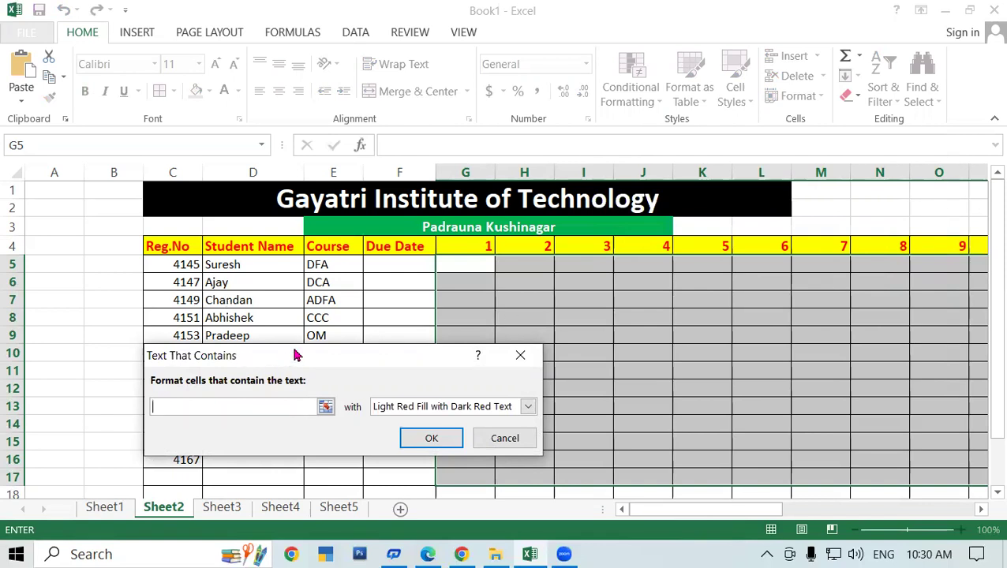
# Step: Enter P as the text to match and pick Custom Format for the rule
pyautogui.moveTo(295, 355); pyautogui.dragTo(495, 88)
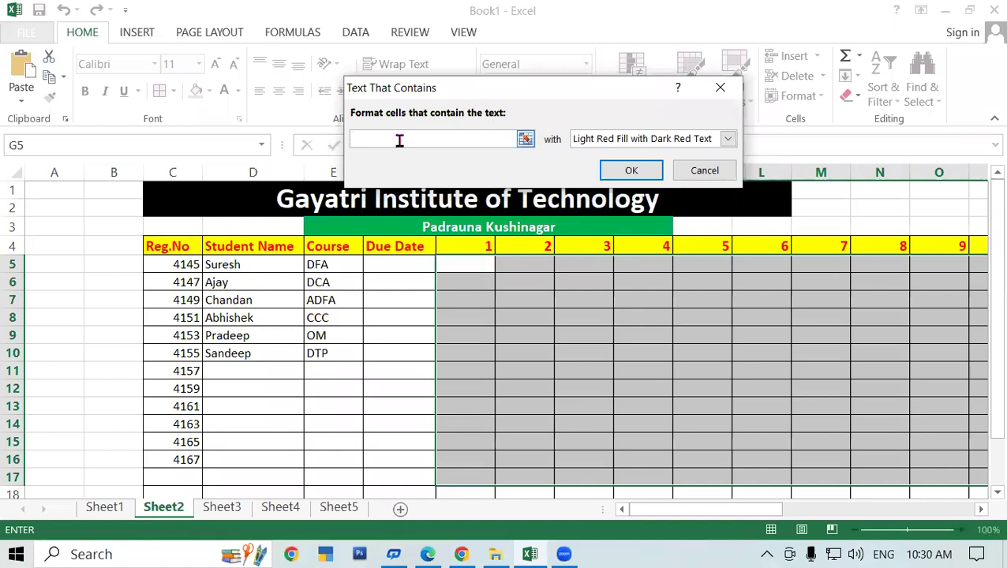
pyautogui.write('P')
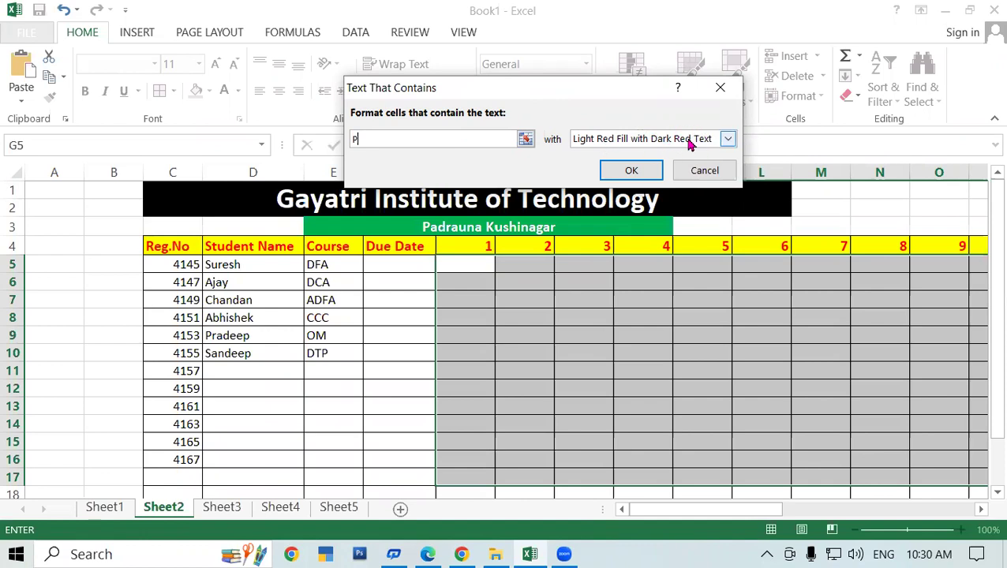
pyautogui.click(726, 140)
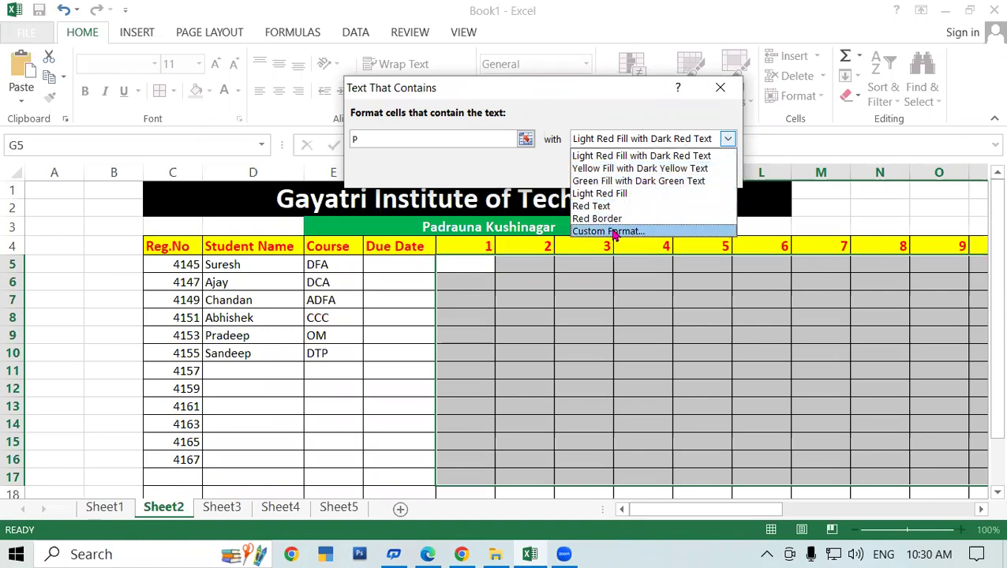
pyautogui.click(614, 232)
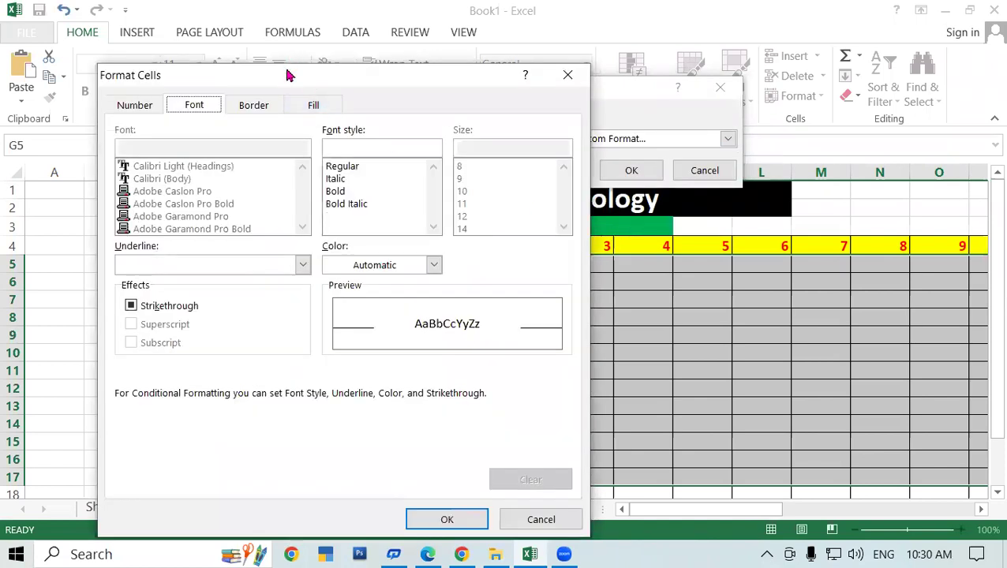
# Step: Format the P rule with a green fill and bold white text, and apply it
pyautogui.moveTo(287, 75); pyautogui.dragTo(426, 15)
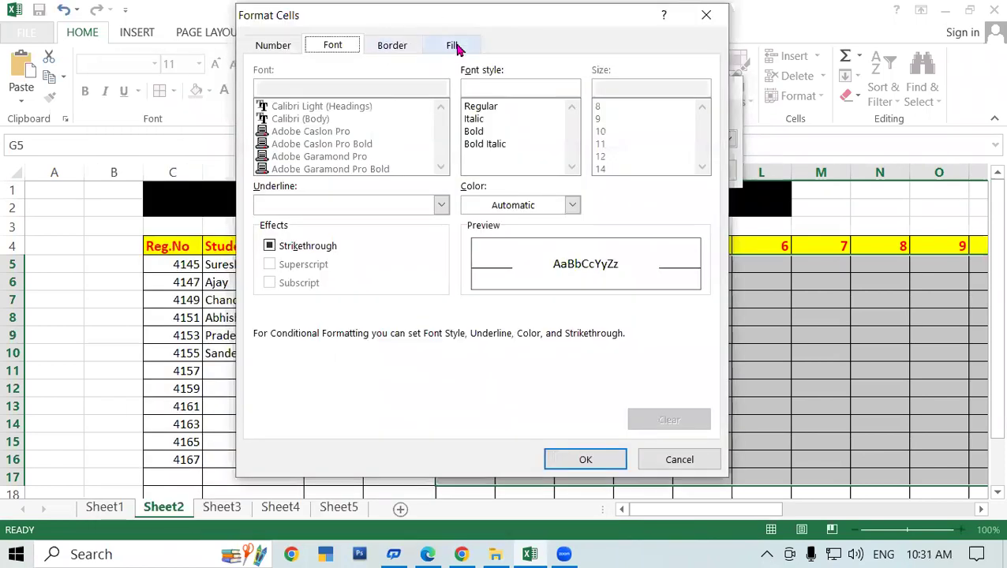
pyautogui.click(454, 45)
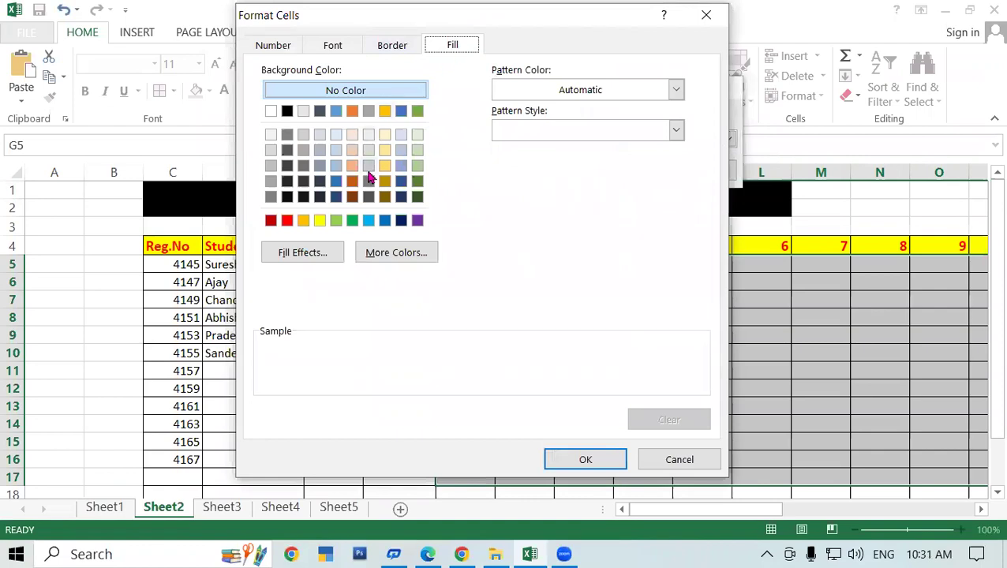
pyautogui.click(352, 221)
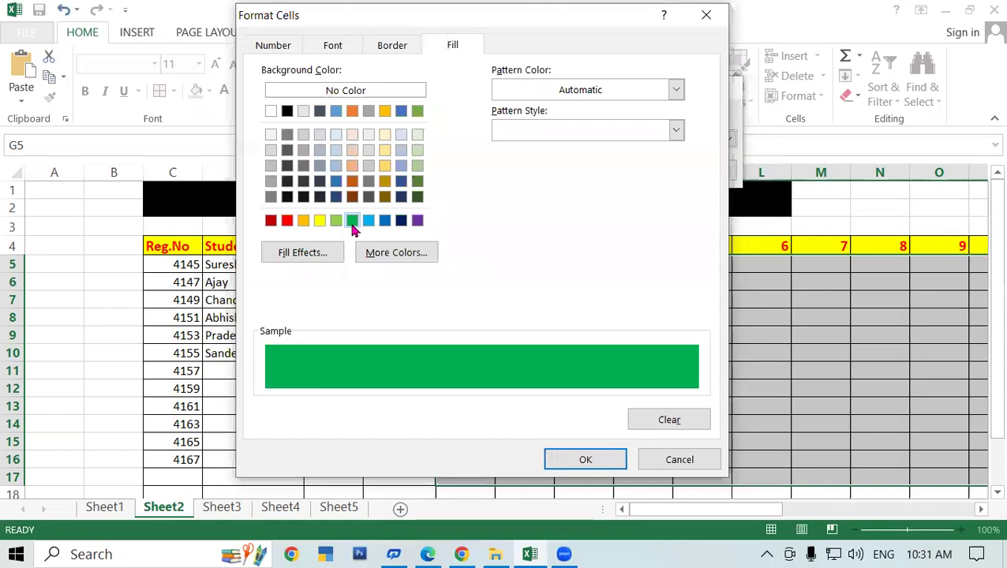
pyautogui.click(331, 46)
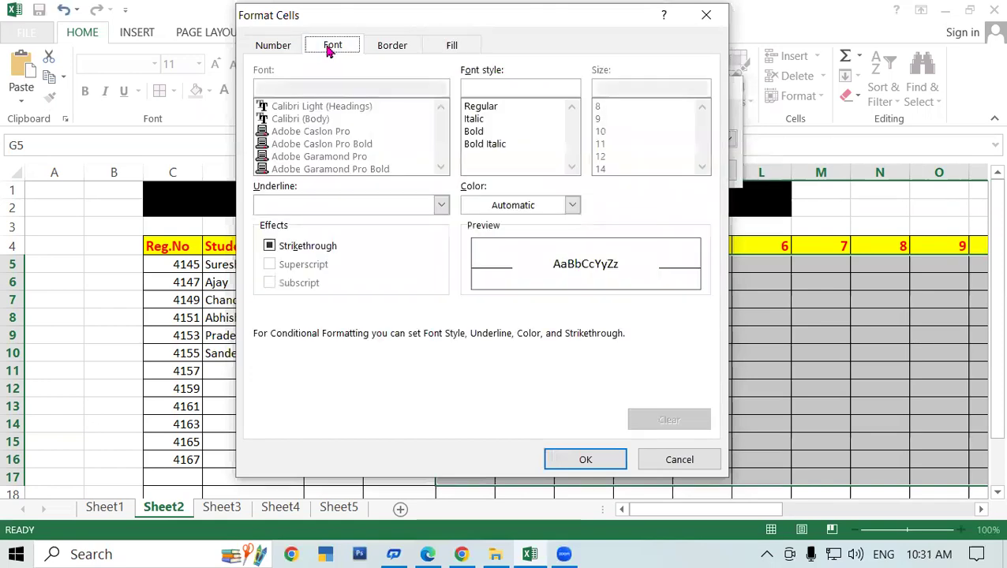
pyautogui.click(571, 206)
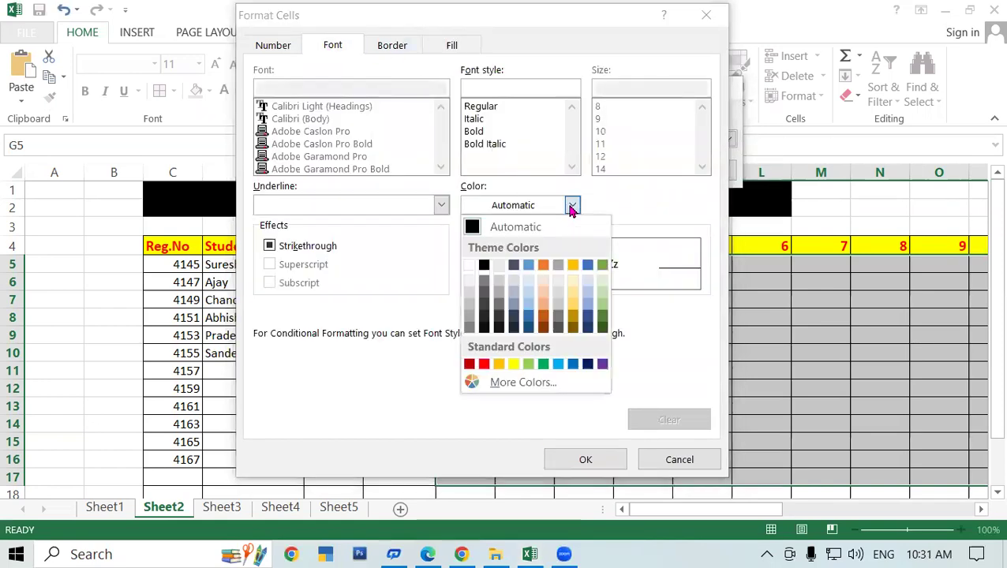
pyautogui.click(469, 271)
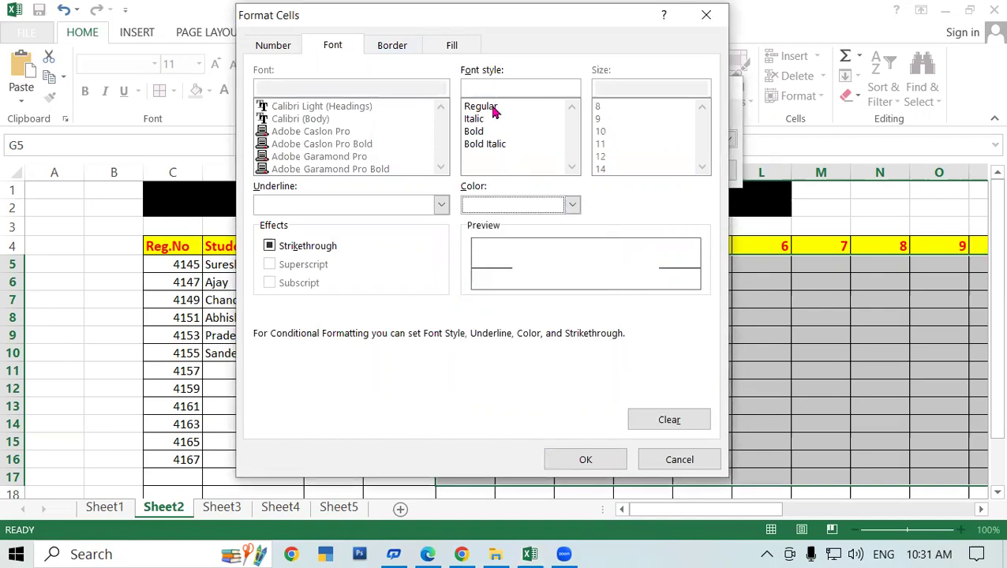
pyautogui.click(474, 133)
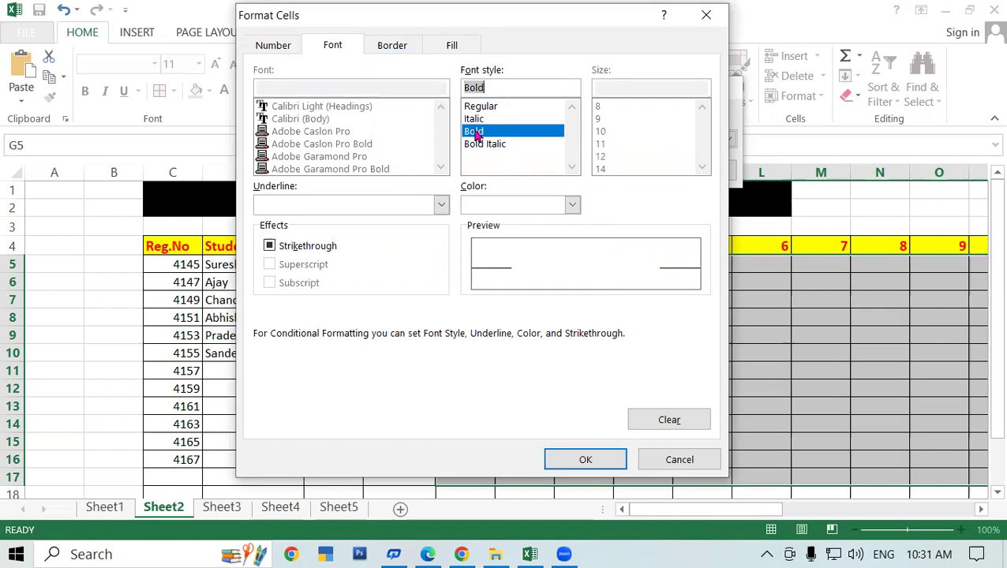
pyautogui.click(596, 459)
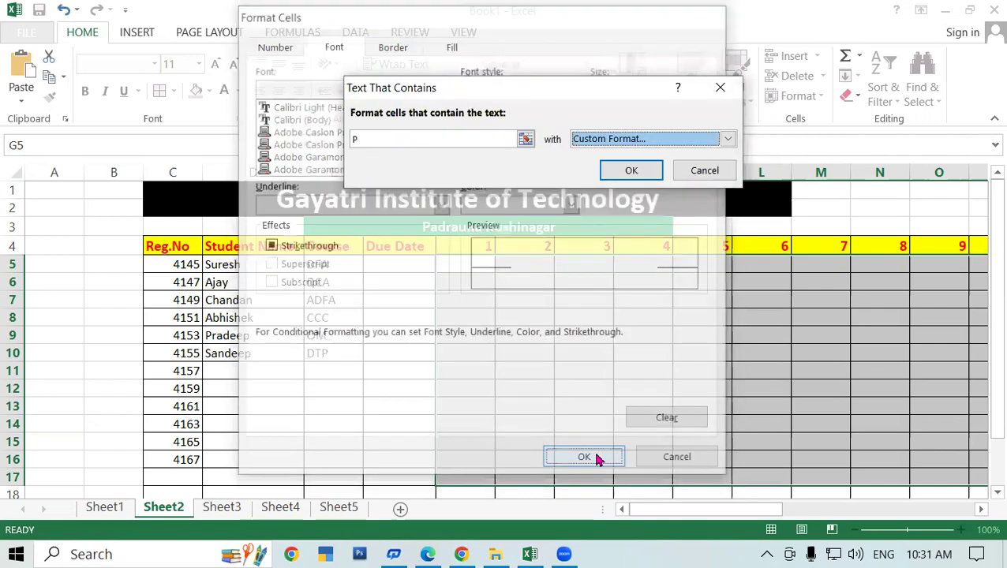
pyautogui.click(635, 169)
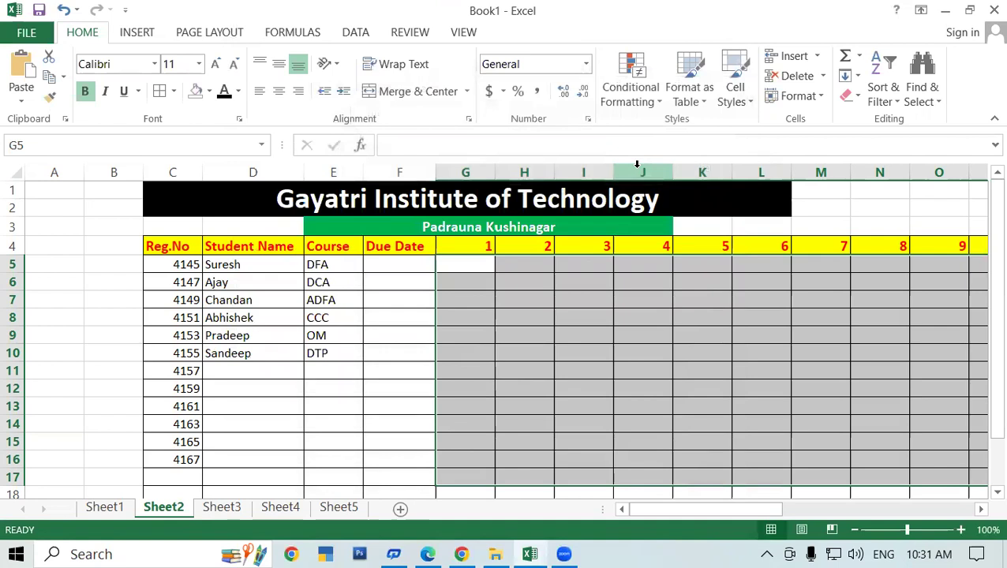
# Step: Start a new Text That Contains rule matching A with a custom format
pyautogui.click(643, 88)
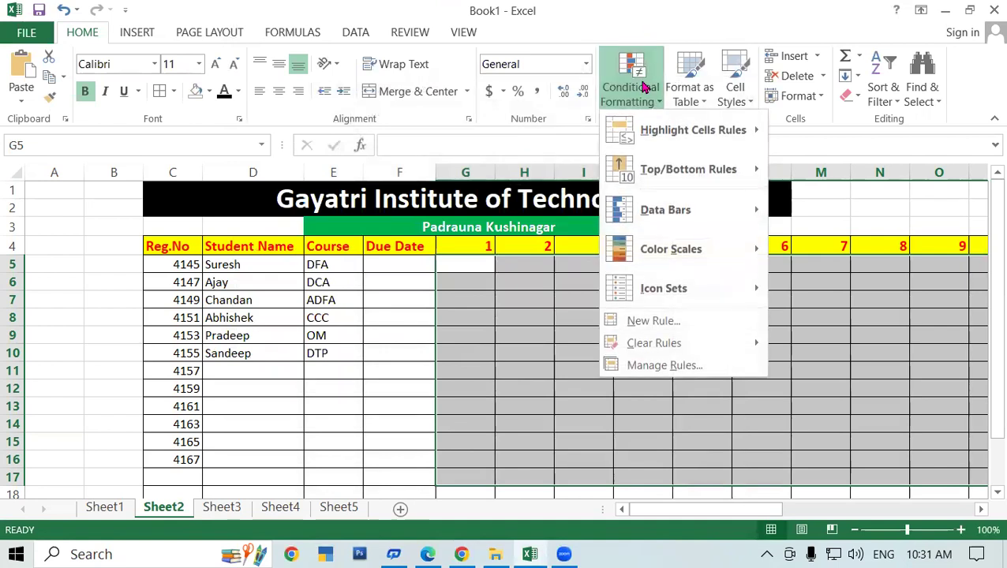
pyautogui.moveTo(691, 130)
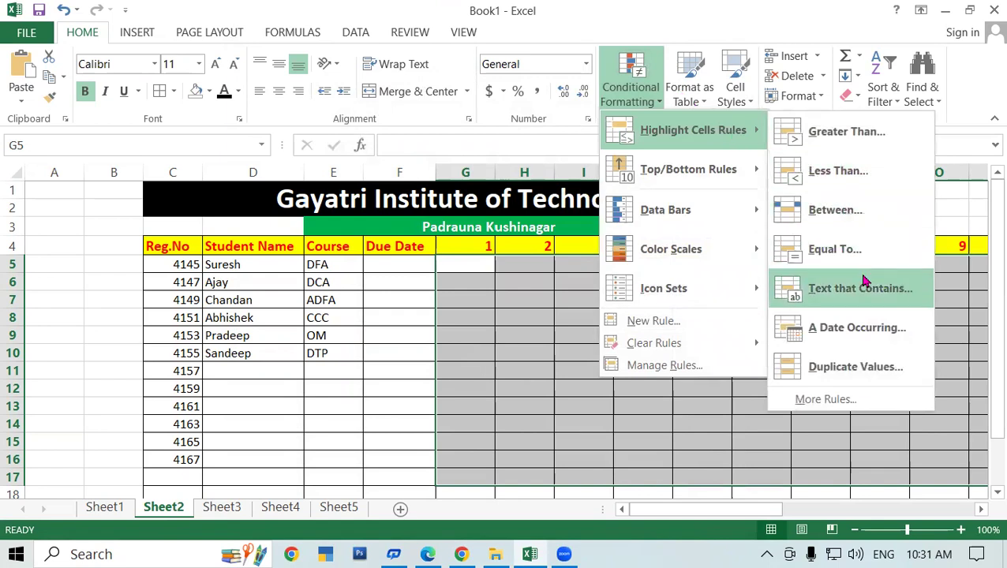
pyautogui.click(864, 281)
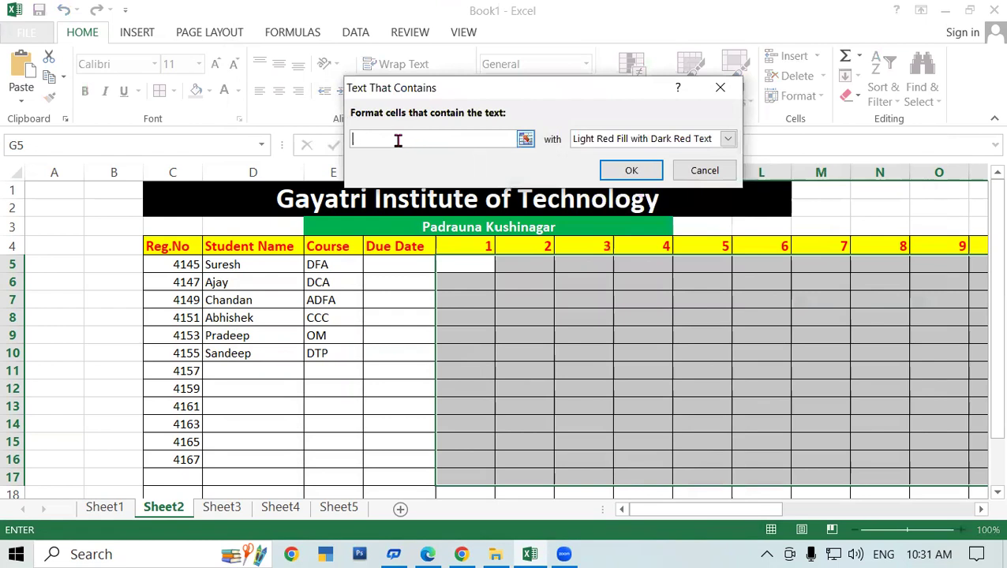
pyautogui.write('A')
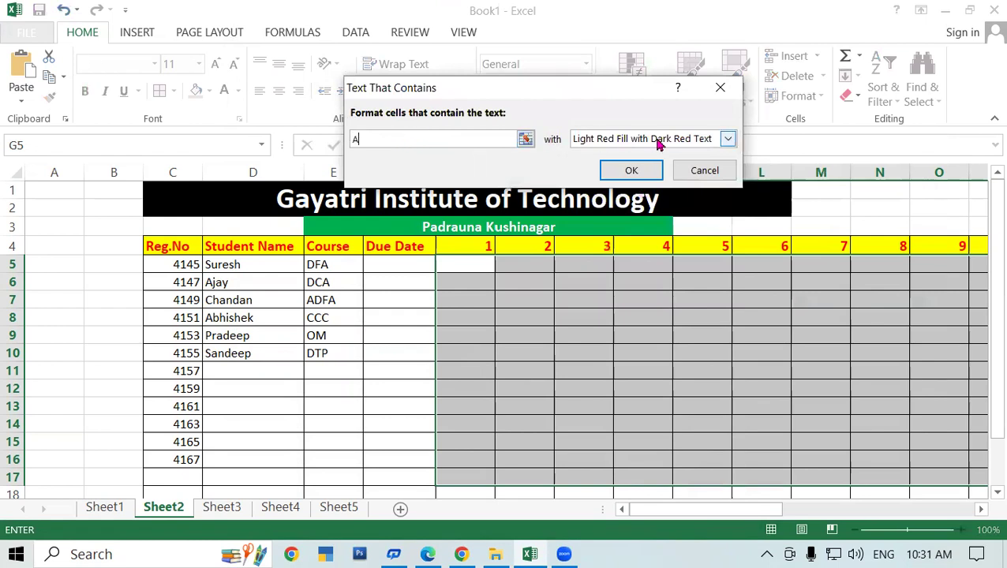
pyautogui.click(659, 144)
pyautogui.click(620, 233)
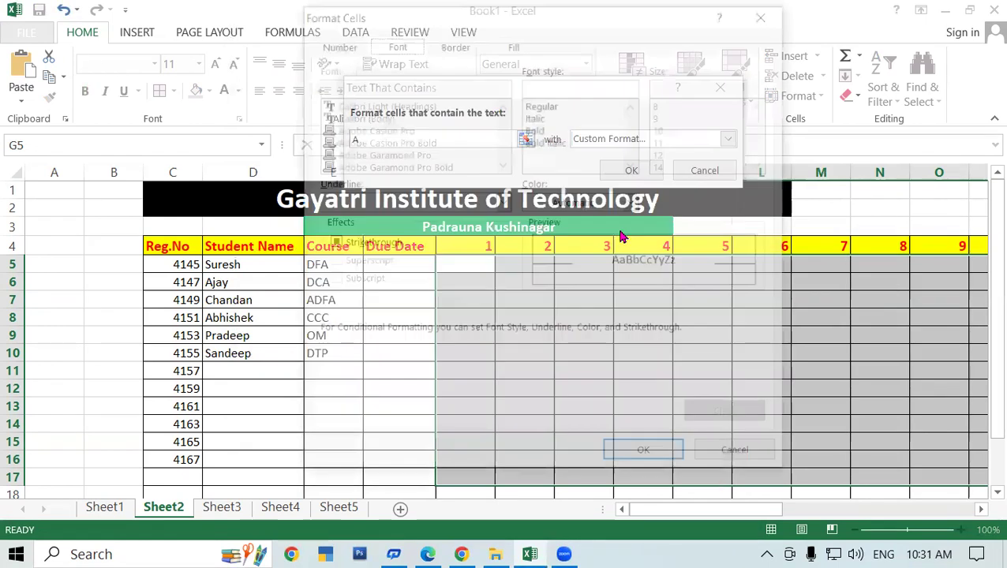
# Step: Give the A rule a dark red fill with bold white text and apply it
pyautogui.click(510, 42)
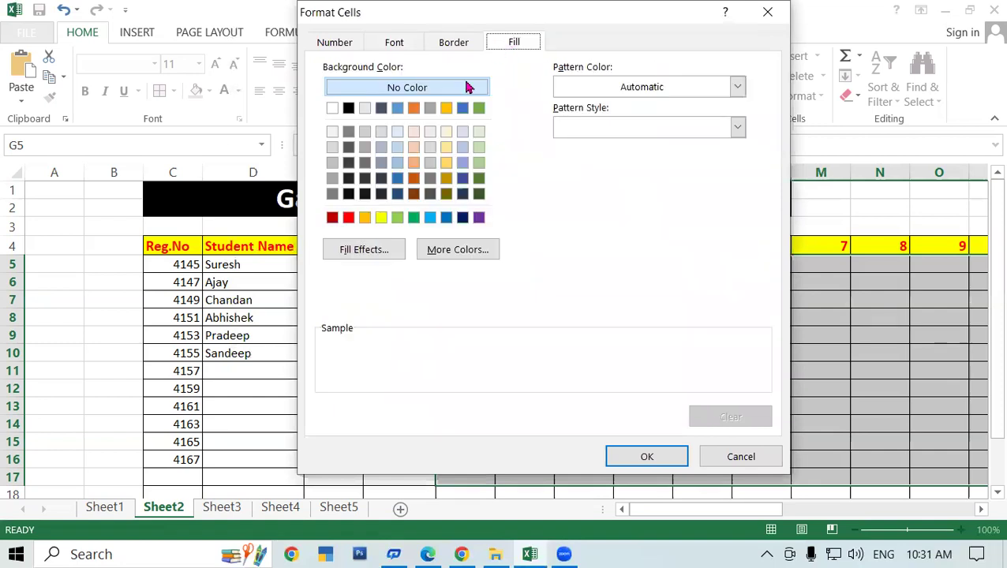
pyautogui.click(332, 218)
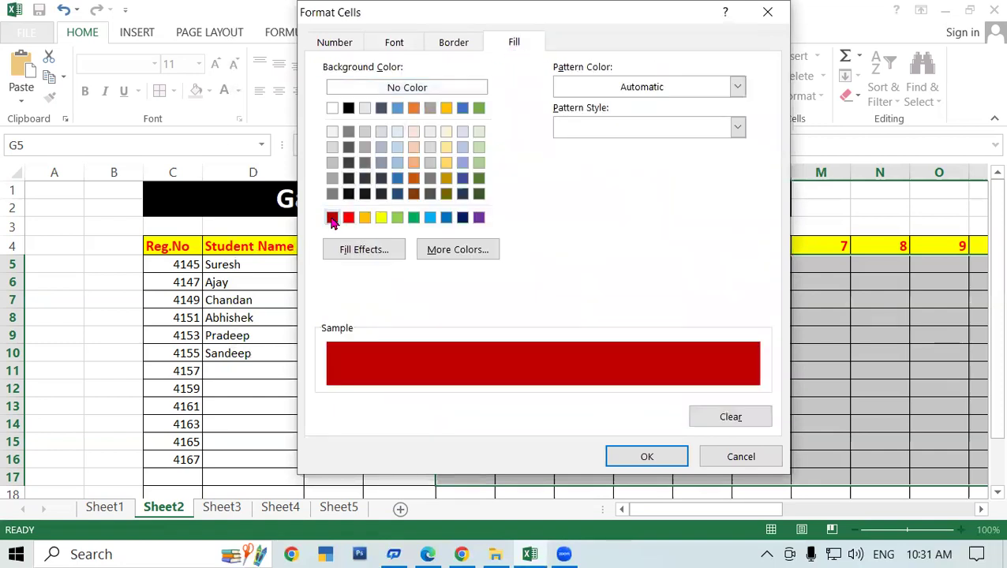
pyautogui.click(394, 42)
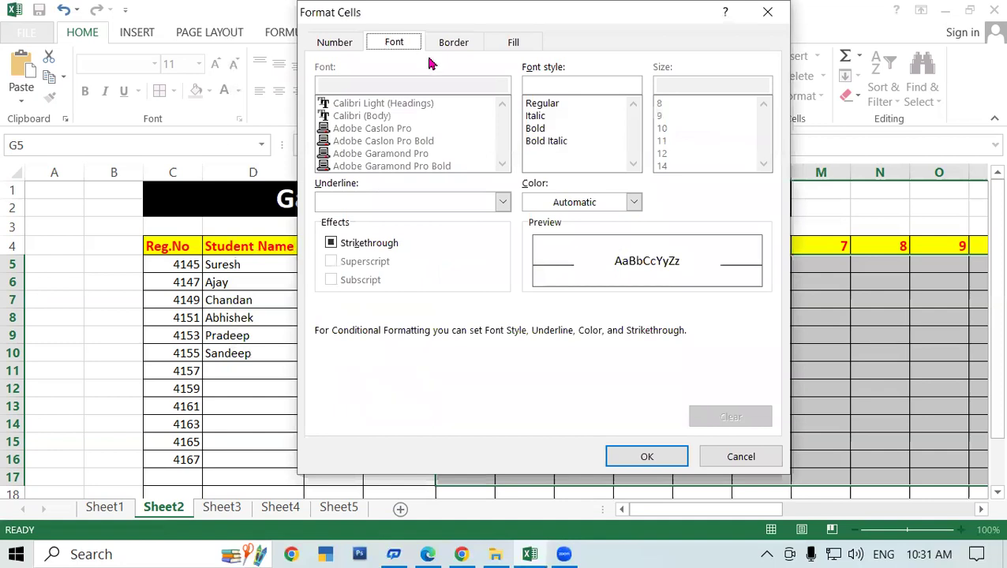
pyautogui.click(571, 202)
pyautogui.click(533, 267)
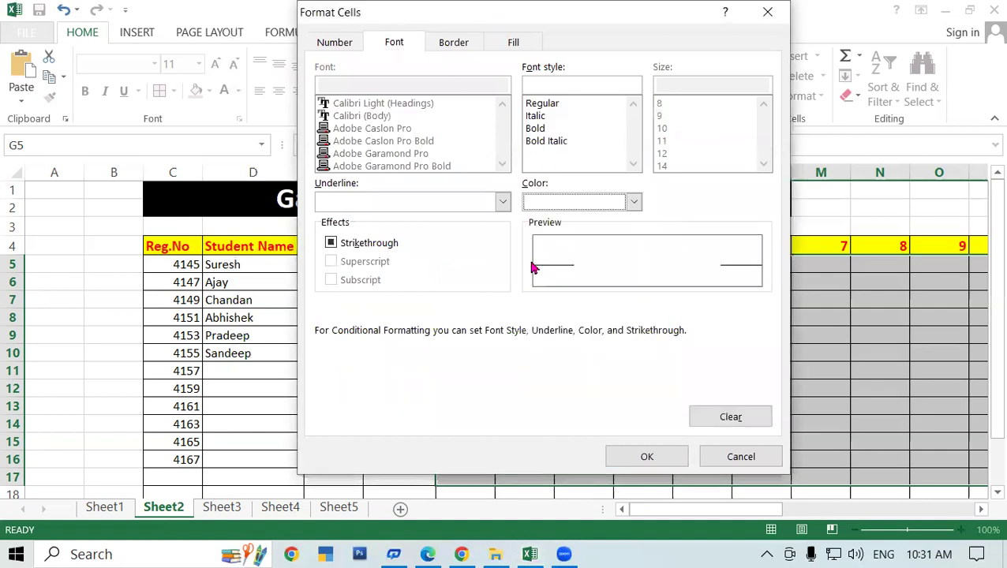
pyautogui.click(537, 128)
pyautogui.click(517, 48)
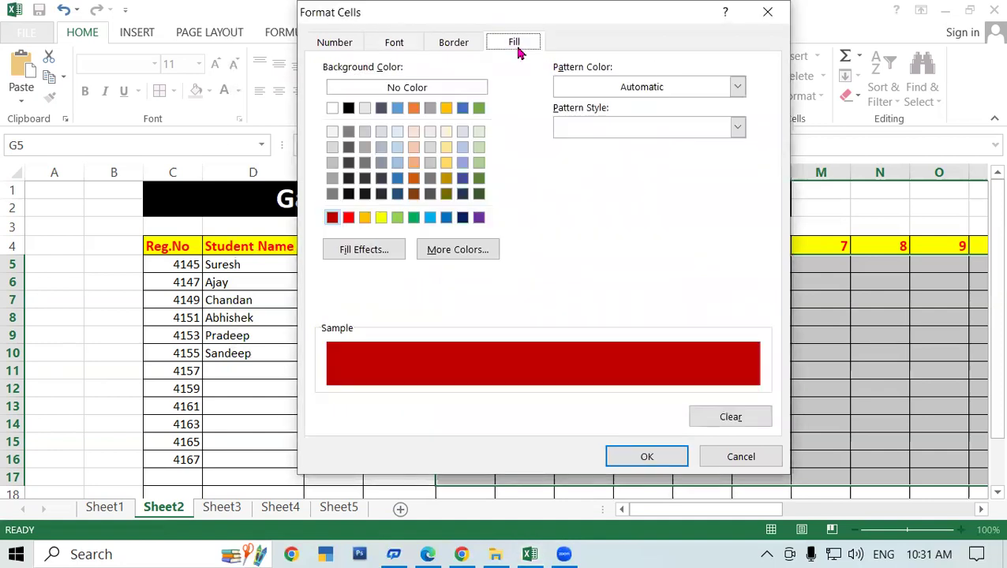
pyautogui.click(655, 456)
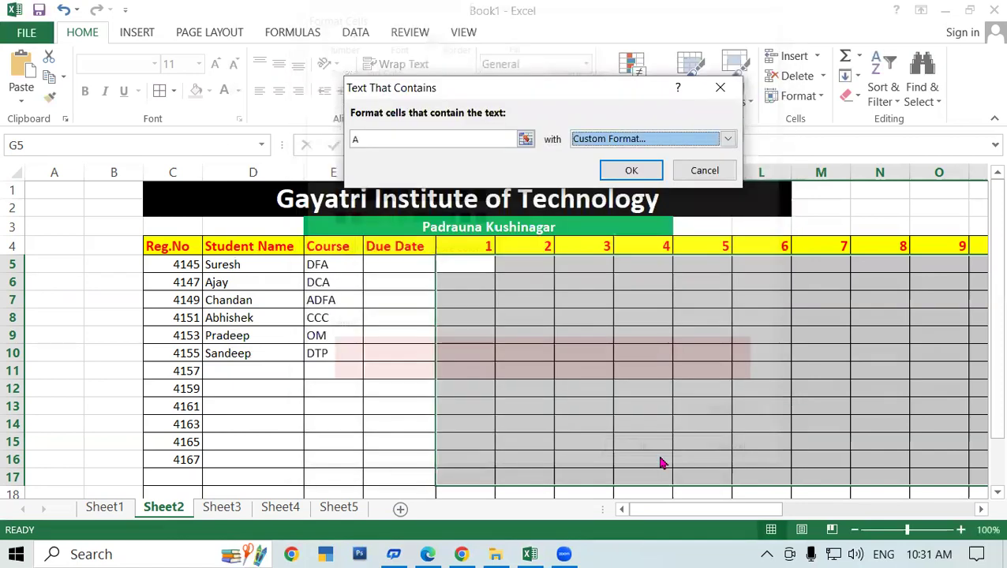
pyautogui.click(631, 171)
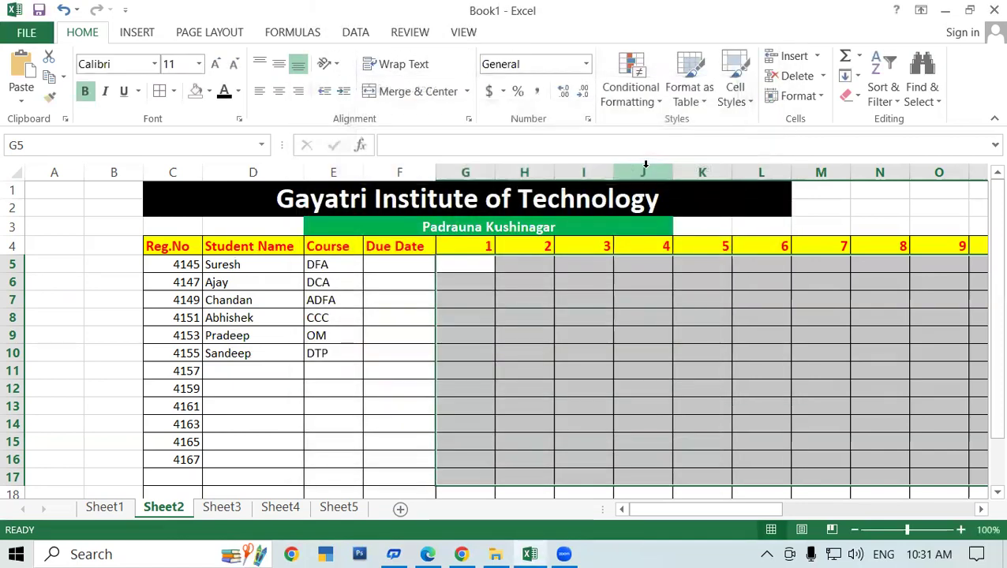
# Step: Start a new Text That Contains rule matching L with a custom format
pyautogui.click(654, 98)
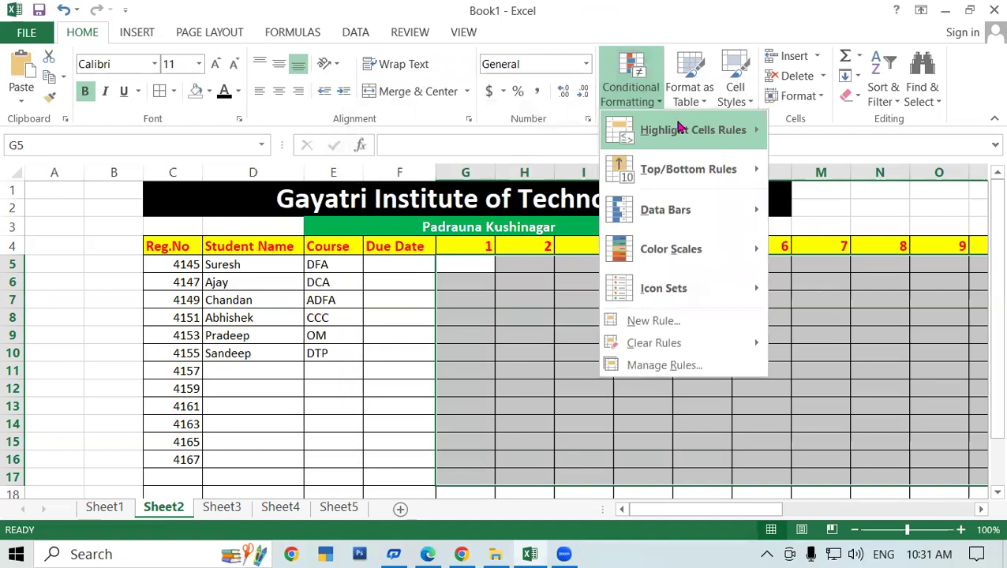
pyautogui.moveTo(692, 130)
pyautogui.click(872, 296)
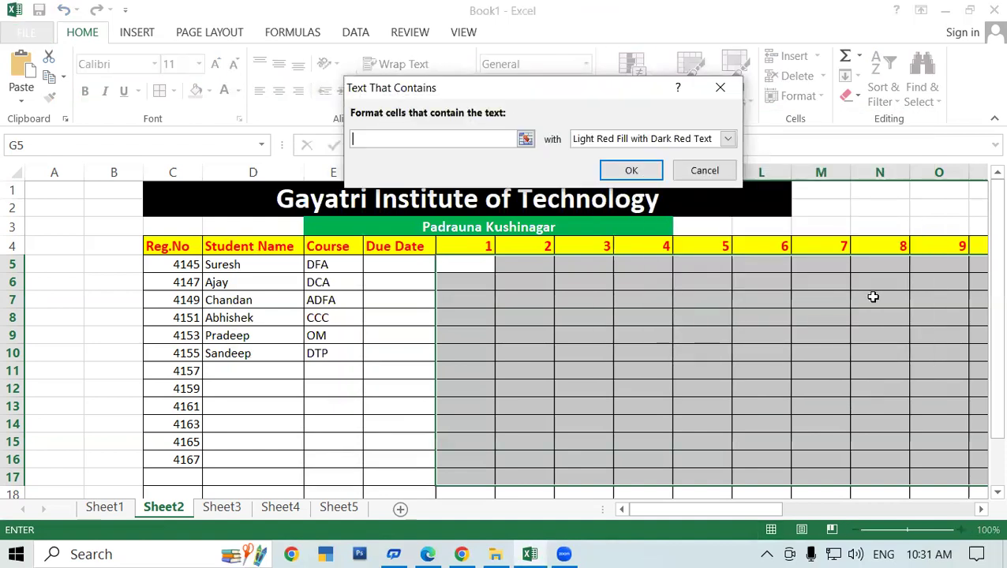
pyautogui.write('L')
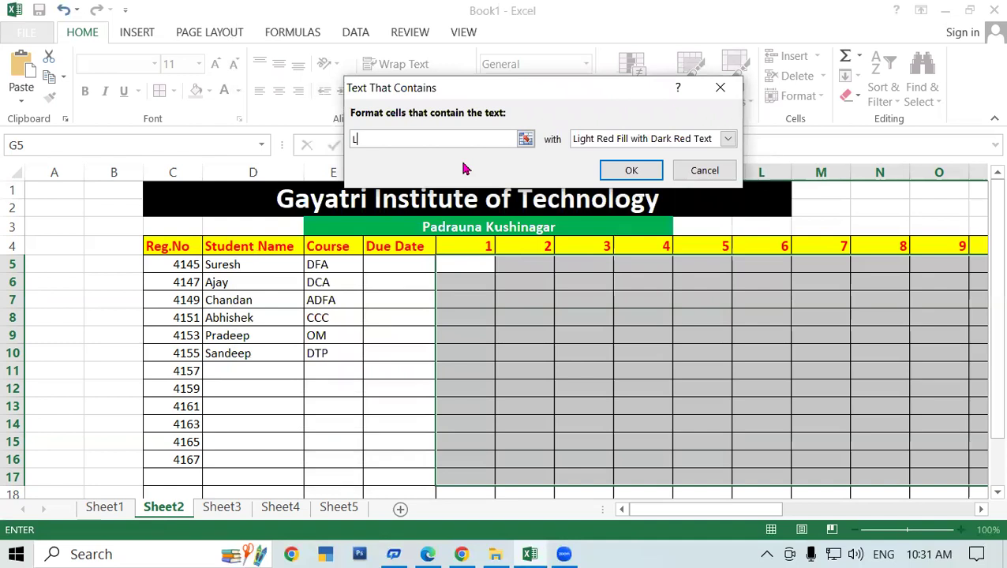
pyautogui.click(620, 139)
pyautogui.click(629, 229)
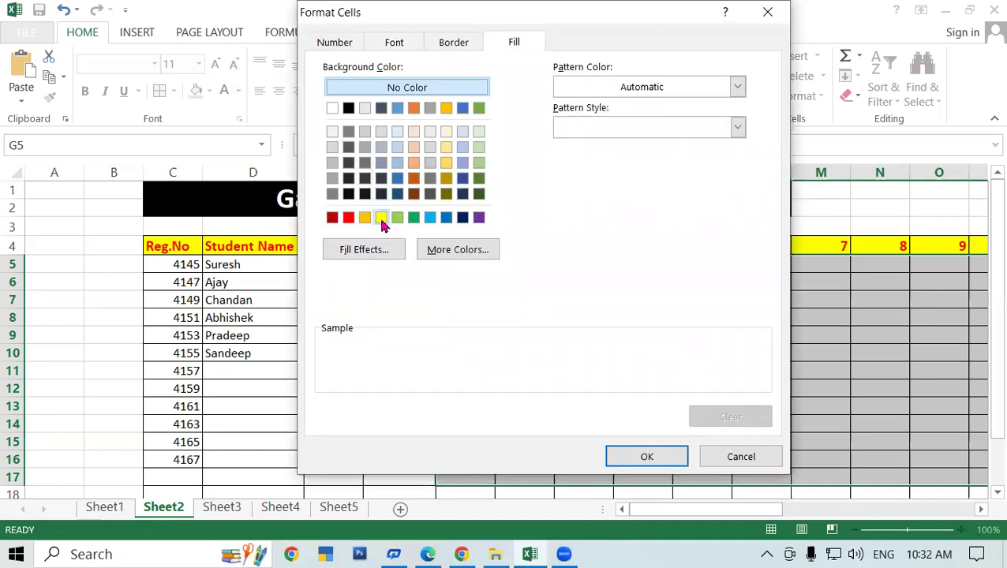
# Step: Give the L rule a yellow fill with bold red text and apply it
pyautogui.click(381, 219)
pyautogui.click(391, 46)
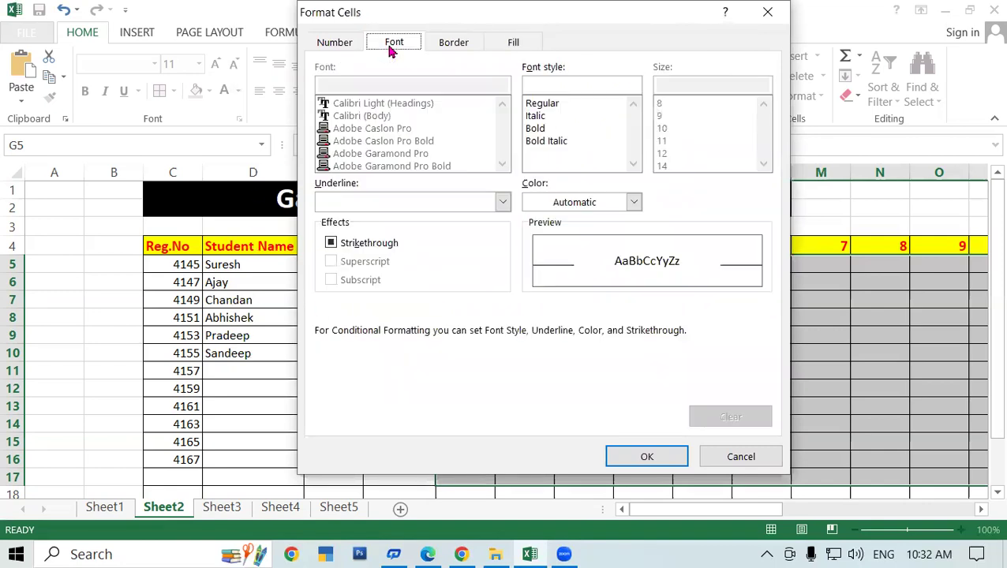
pyautogui.click(633, 202)
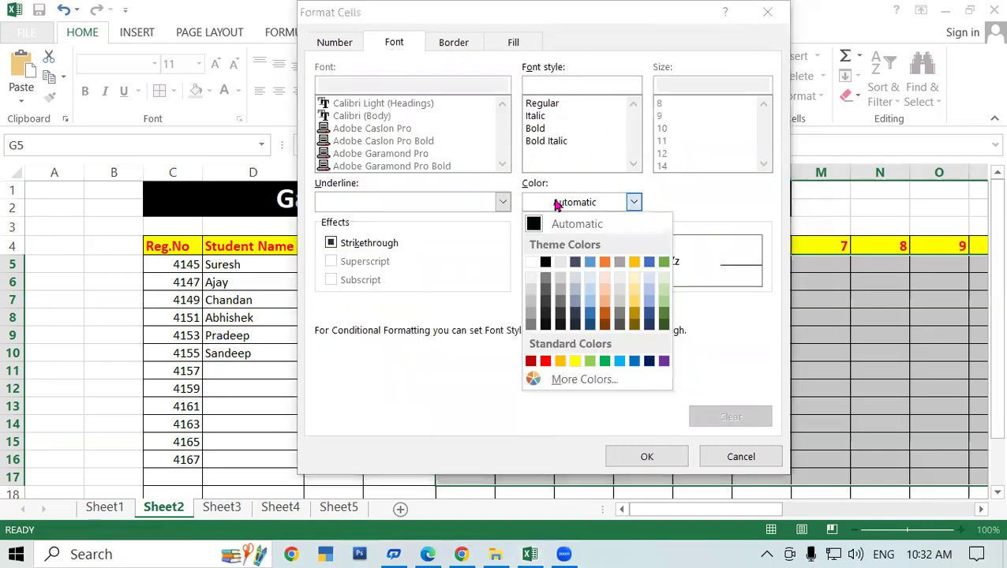
pyautogui.click(542, 362)
pyautogui.click(535, 133)
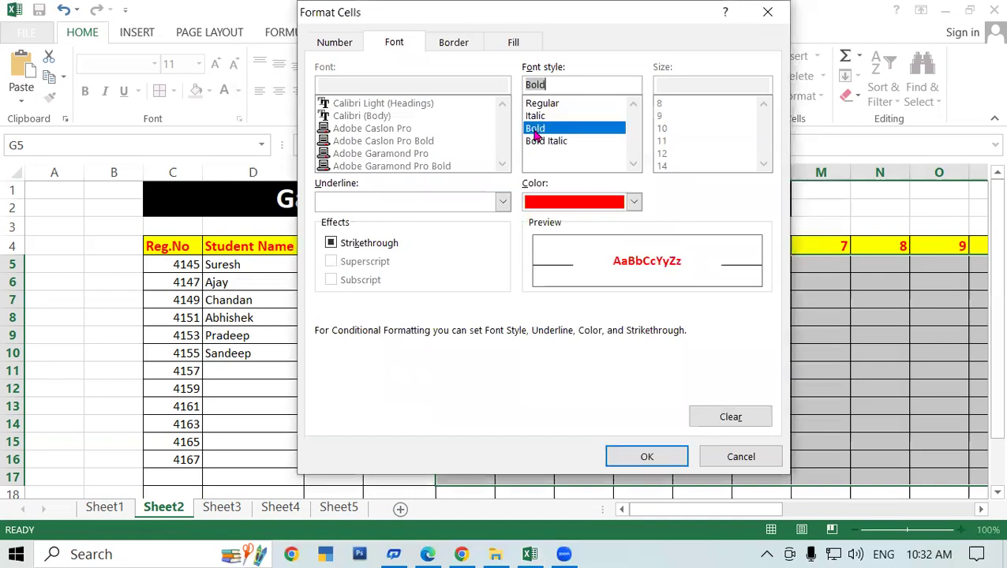
pyautogui.click(647, 457)
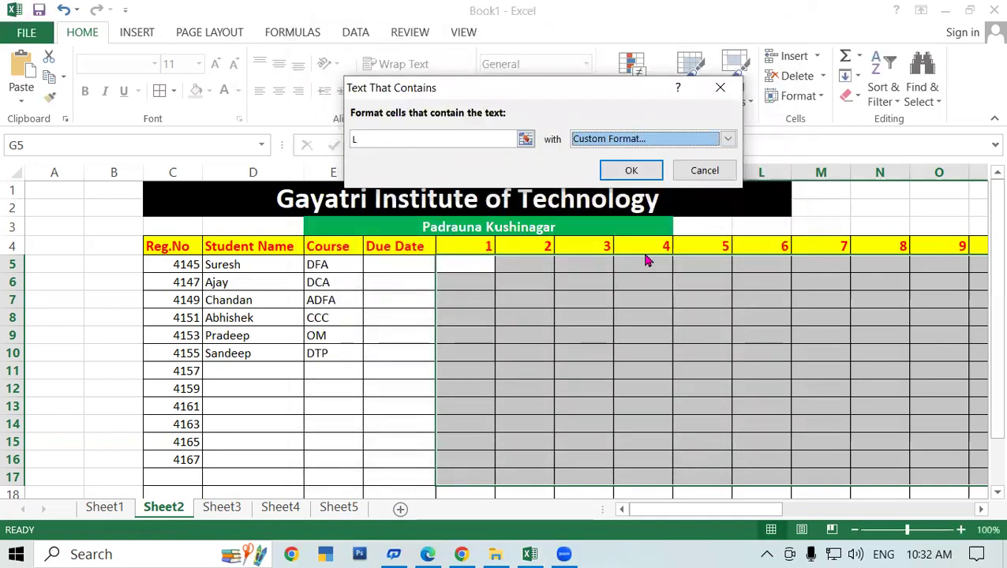
pyautogui.click(631, 170)
pyautogui.click(479, 317)
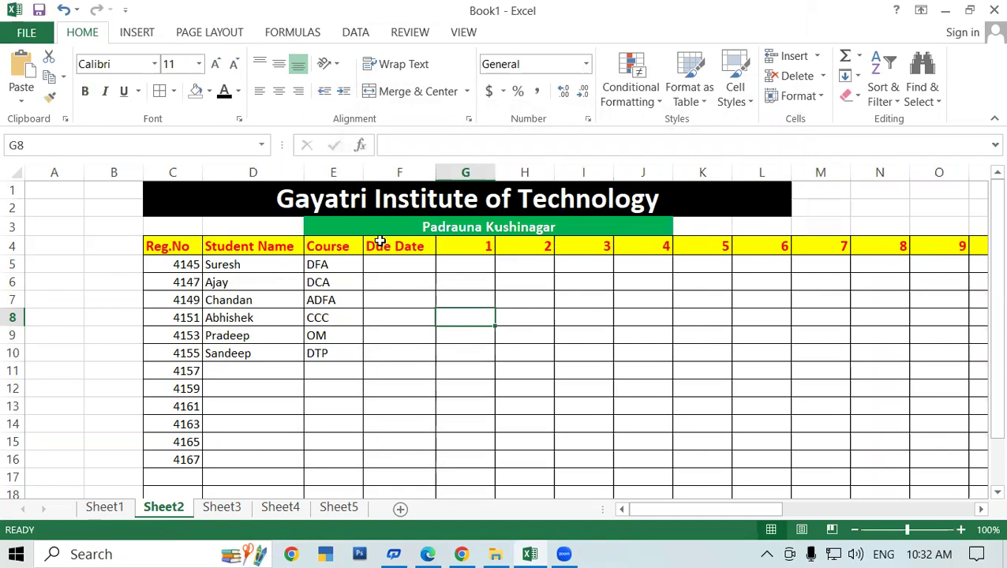
# Step: Enter day 1 marks P, P, A, A, P, L into G5:G10
pyautogui.click(465, 261)
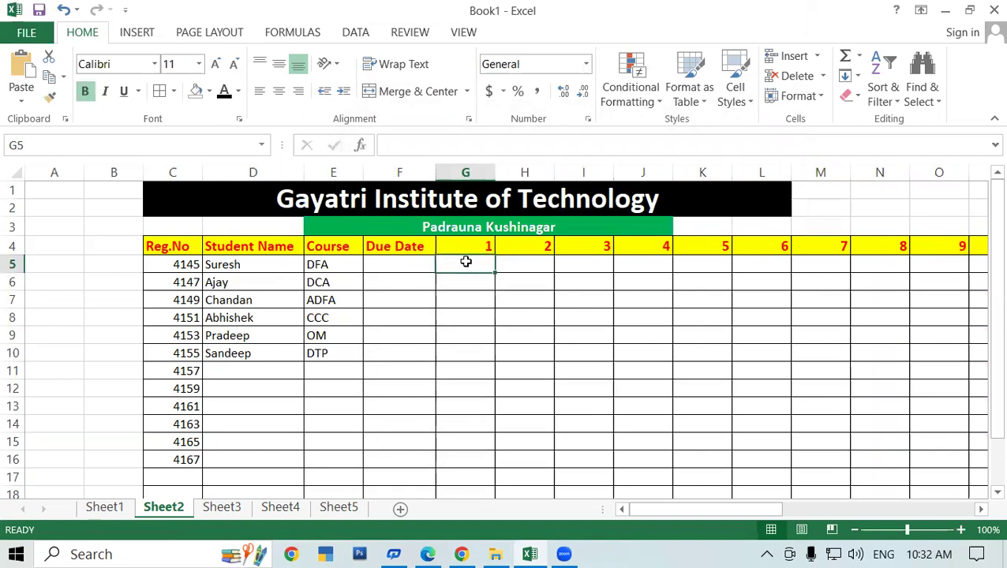
pyautogui.write('P')
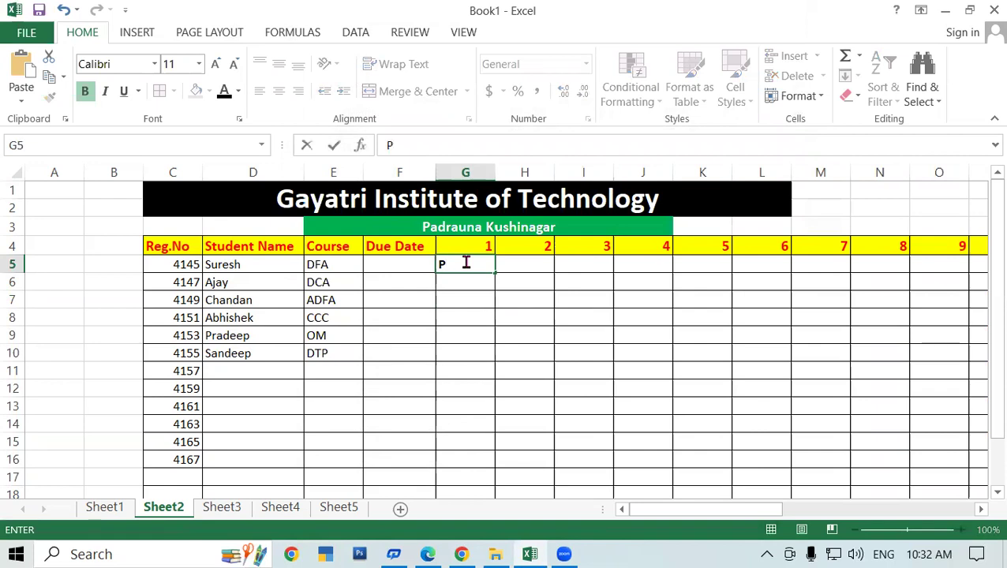
pyautogui.press('Return')
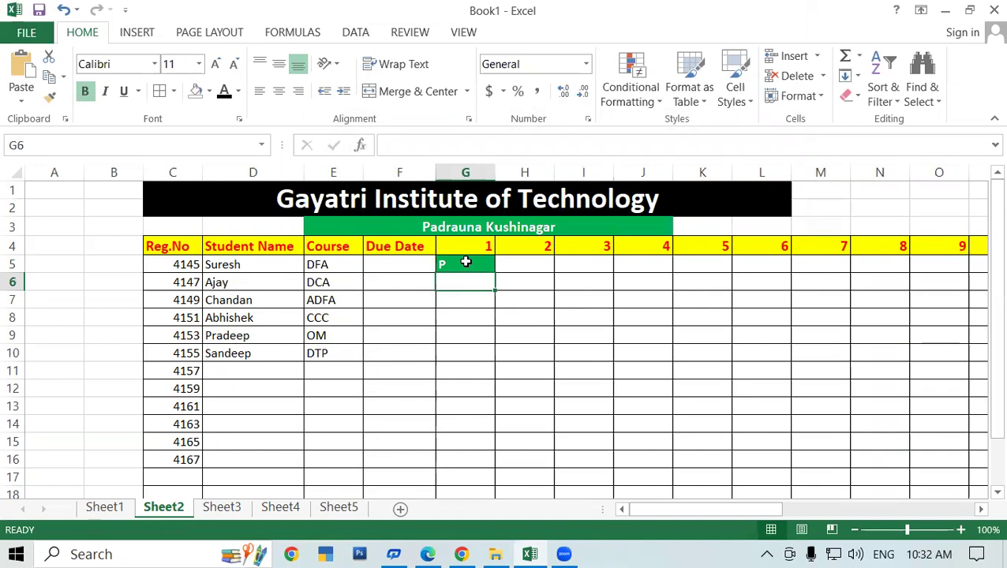
pyautogui.write('P')
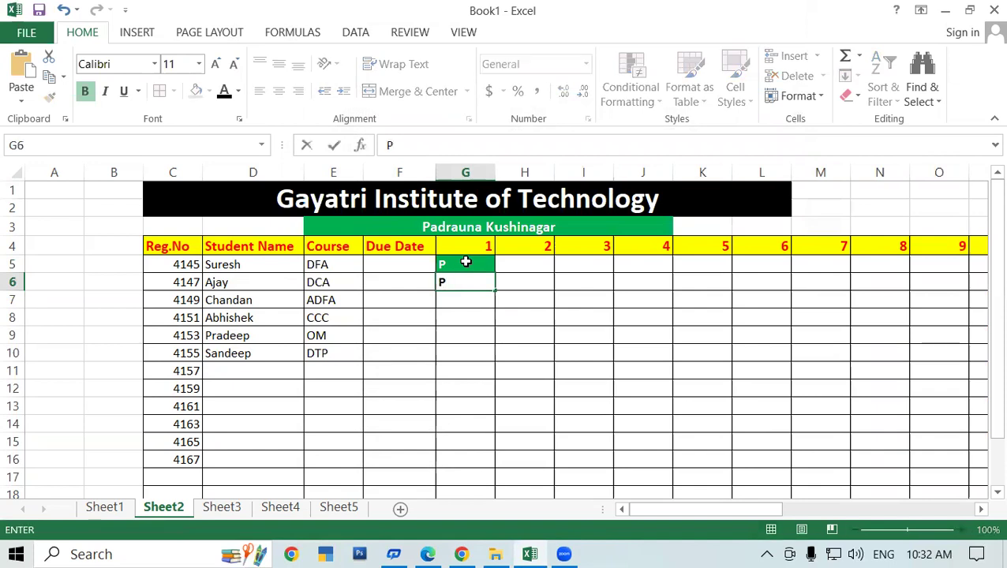
pyautogui.press('Return')
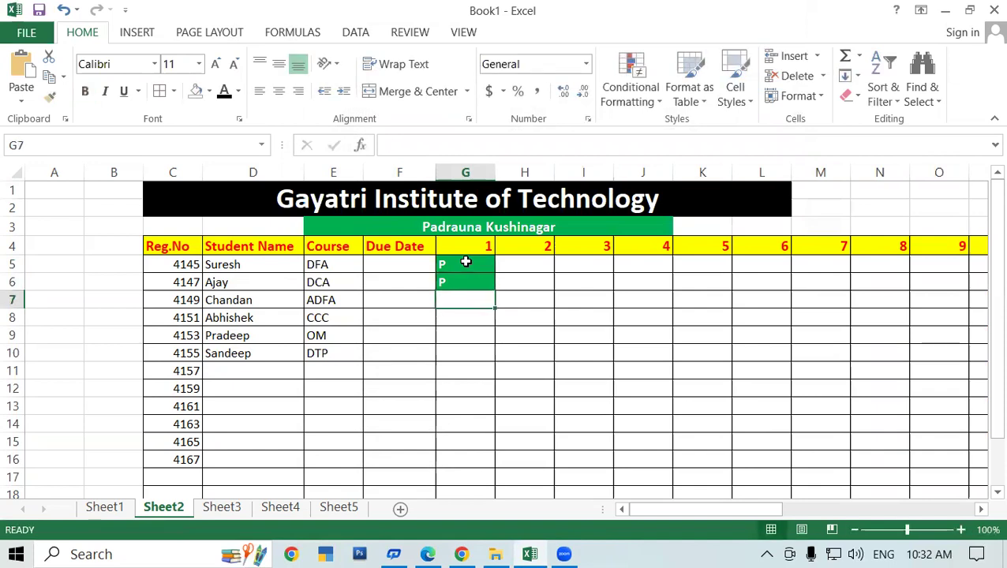
pyautogui.write('A')
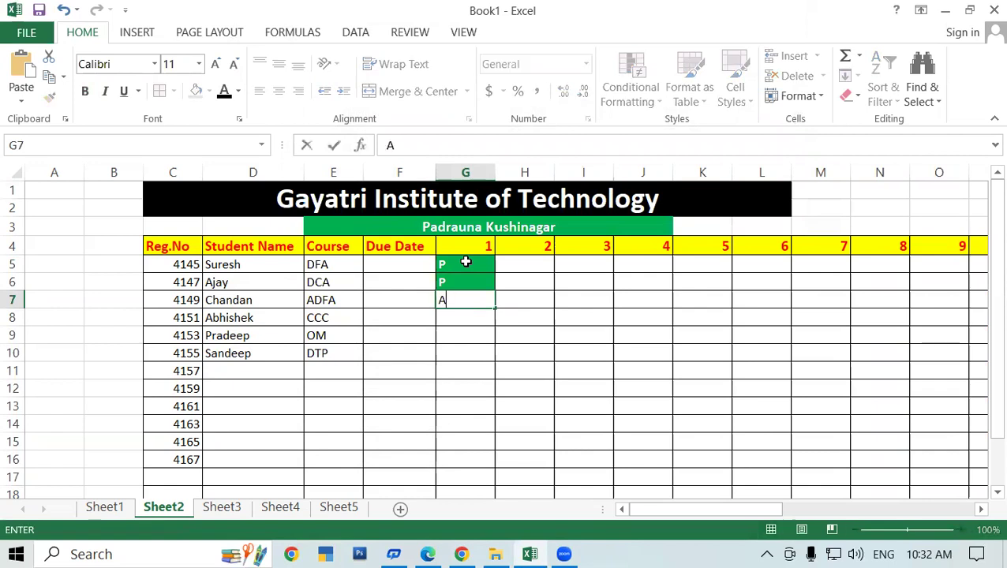
pyautogui.press('Return')
pyautogui.write('A')
pyautogui.press('Return')
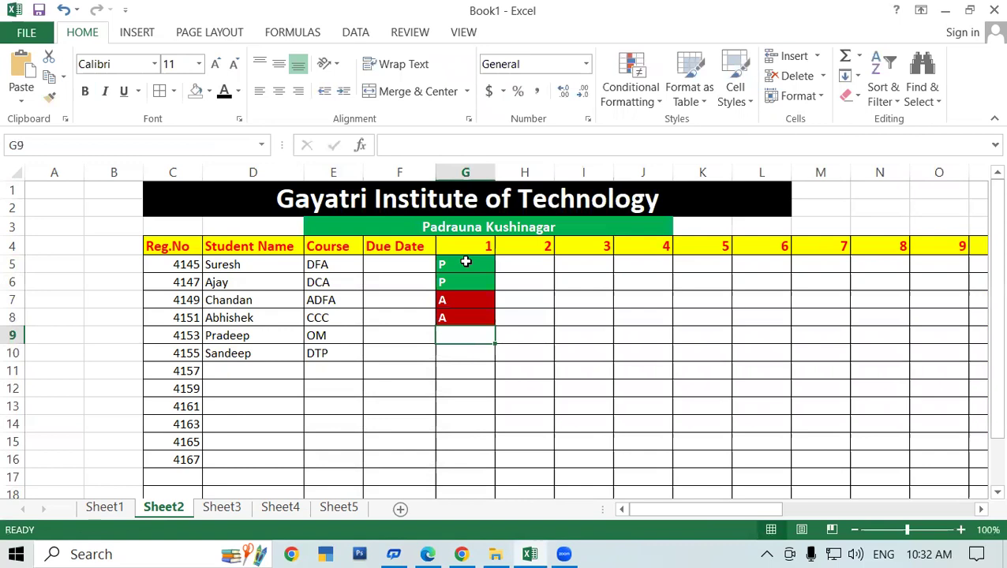
pyautogui.write('P')
pyautogui.press('Return')
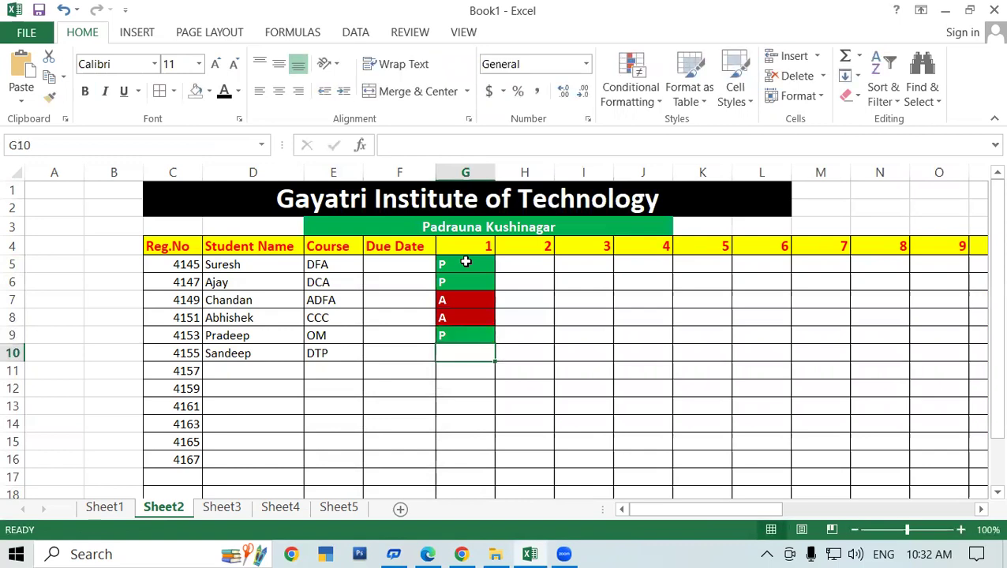
pyautogui.write('L')
pyautogui.press('Return')
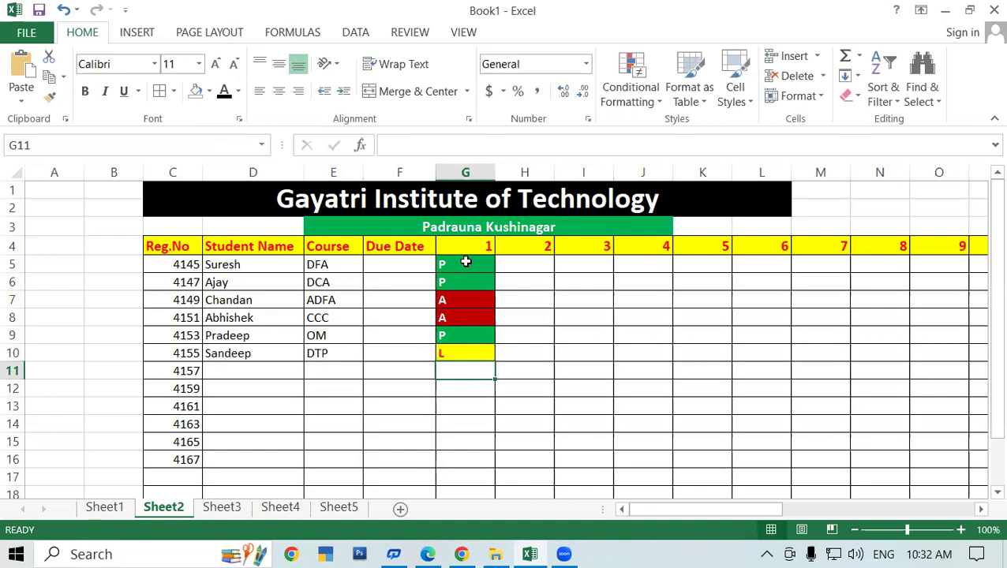
# Step: Enter day 2 marks A, L, P, P, P, P into H5:H10
pyautogui.click(530, 262)
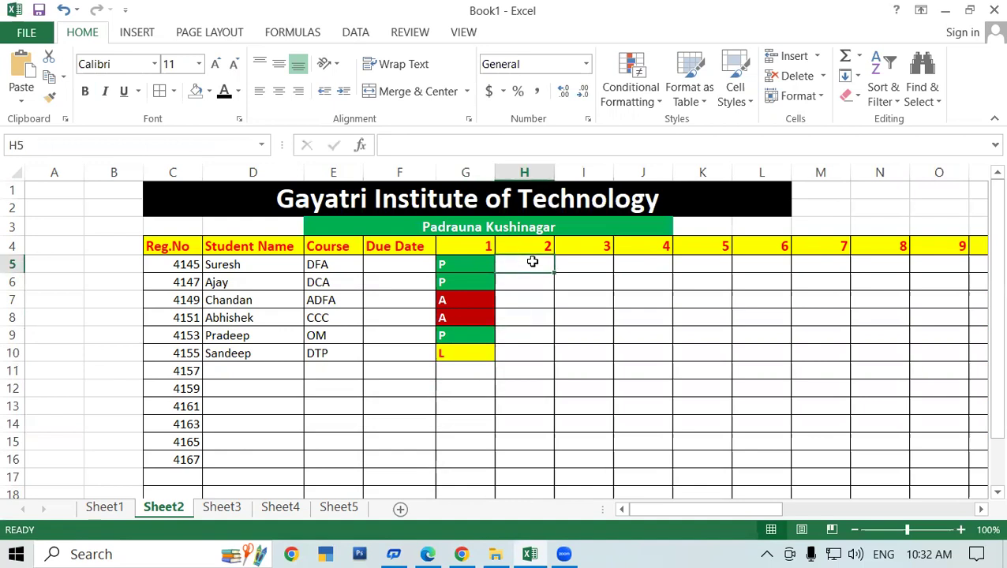
pyautogui.write('A')
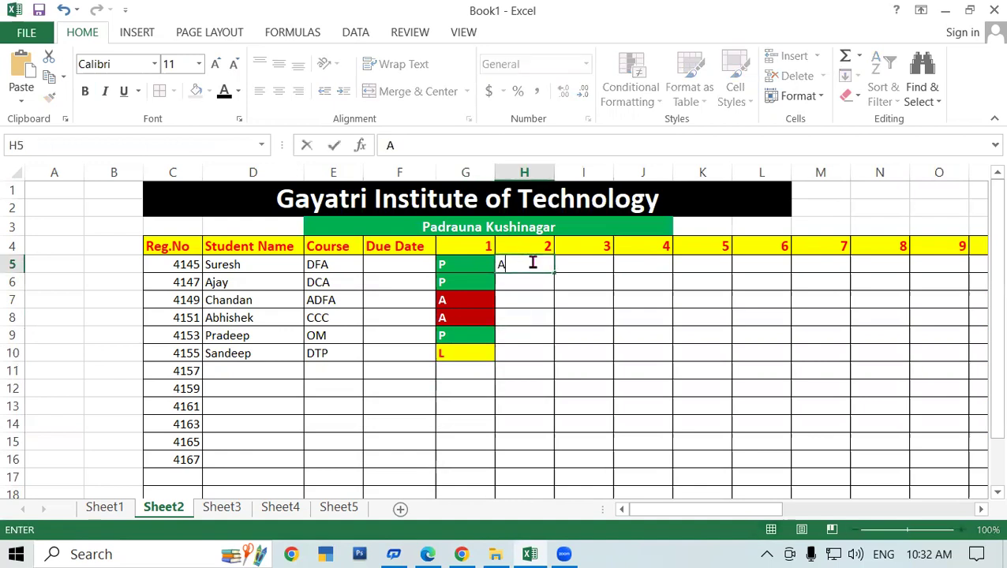
pyautogui.press('Return')
pyautogui.write('L')
pyautogui.press('Return')
pyautogui.write('P')
pyautogui.press('Return')
pyautogui.write('P')
pyautogui.press('Return')
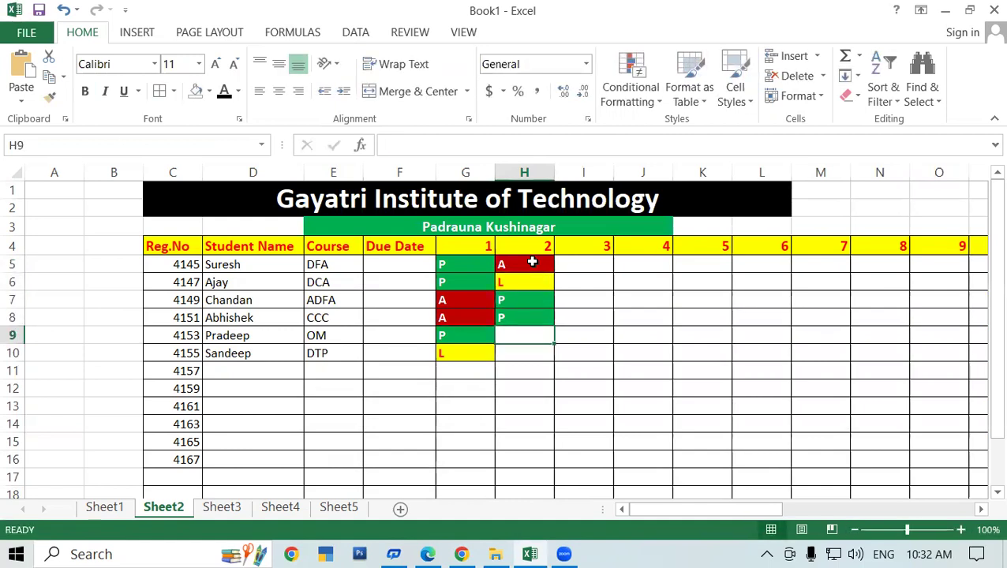
pyautogui.write('P')
pyautogui.press('Return')
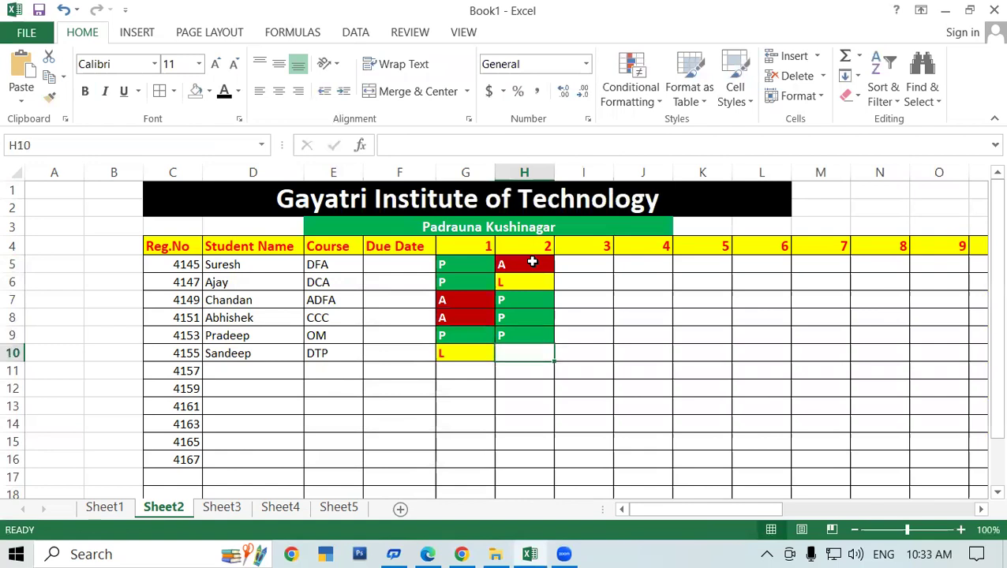
pyautogui.write('P')
pyautogui.press('Return')
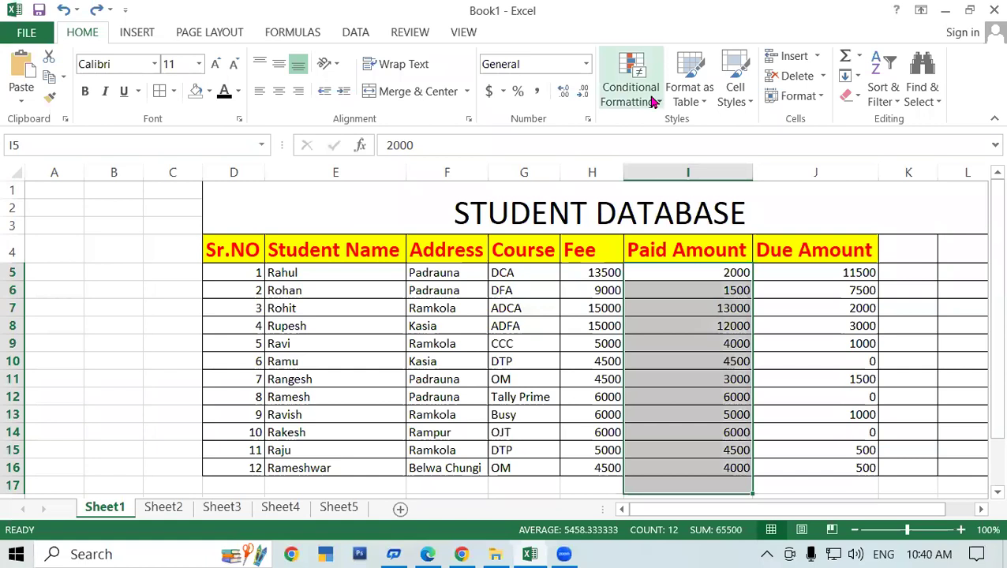
# Step: Add a Less Than 5000 rule to the Paid Amount column with Light Red Fill and Dark Red Text
pyautogui.click(654, 98)
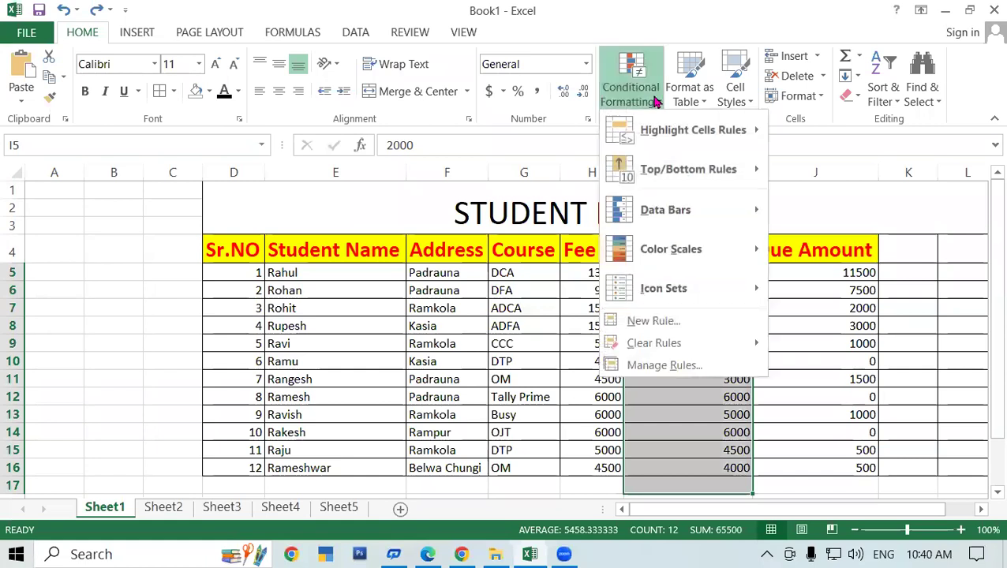
pyautogui.moveTo(692, 130)
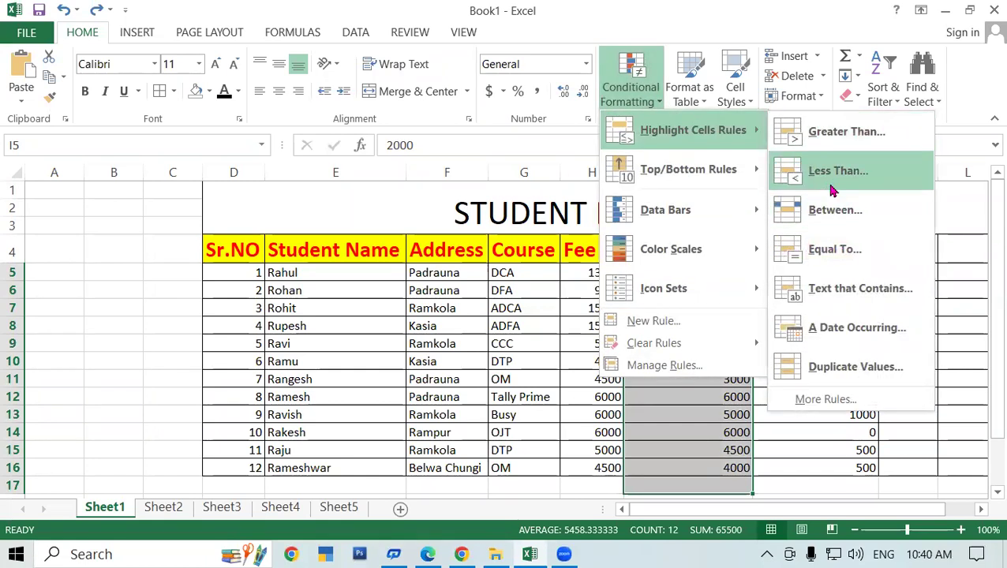
pyautogui.click(830, 181)
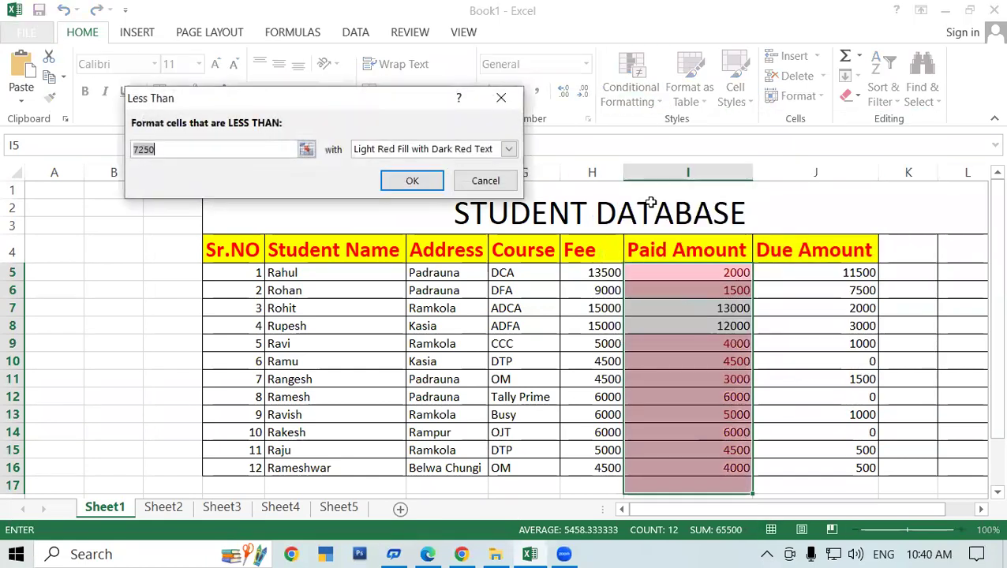
pyautogui.moveTo(366, 106); pyautogui.dragTo(659, 119)
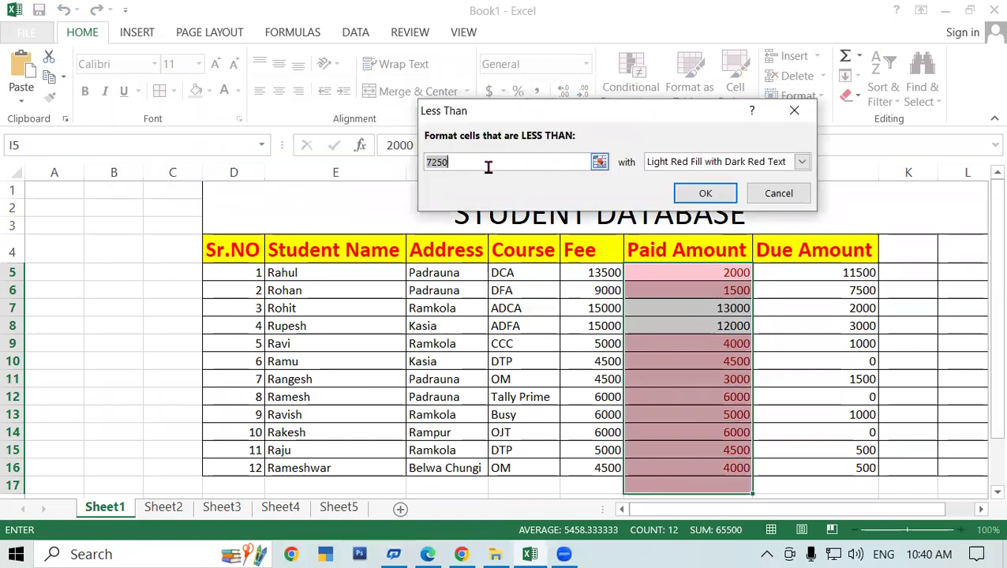
pyautogui.write('5000')
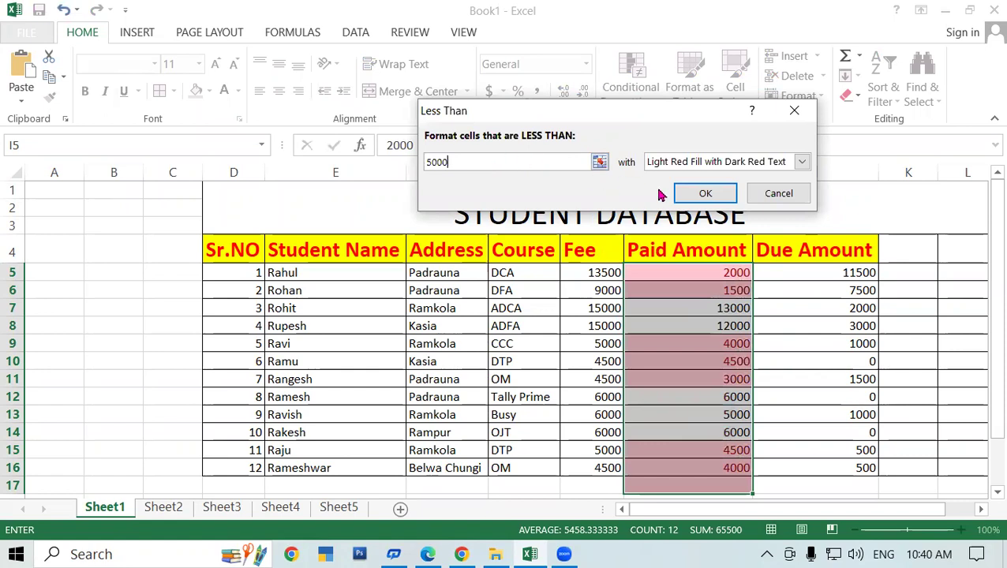
pyautogui.click(722, 194)
pyautogui.click(711, 307)
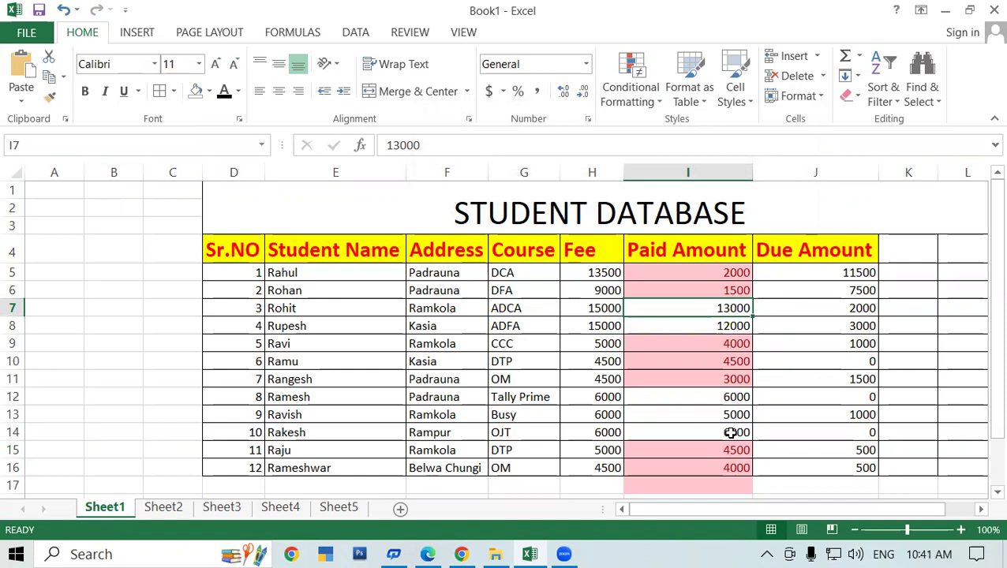
# Step: Undo the Less Than highlighting, then select J9 and the amounts in rows 5 to 9
pyautogui.hotkey('ctrl', 'z')
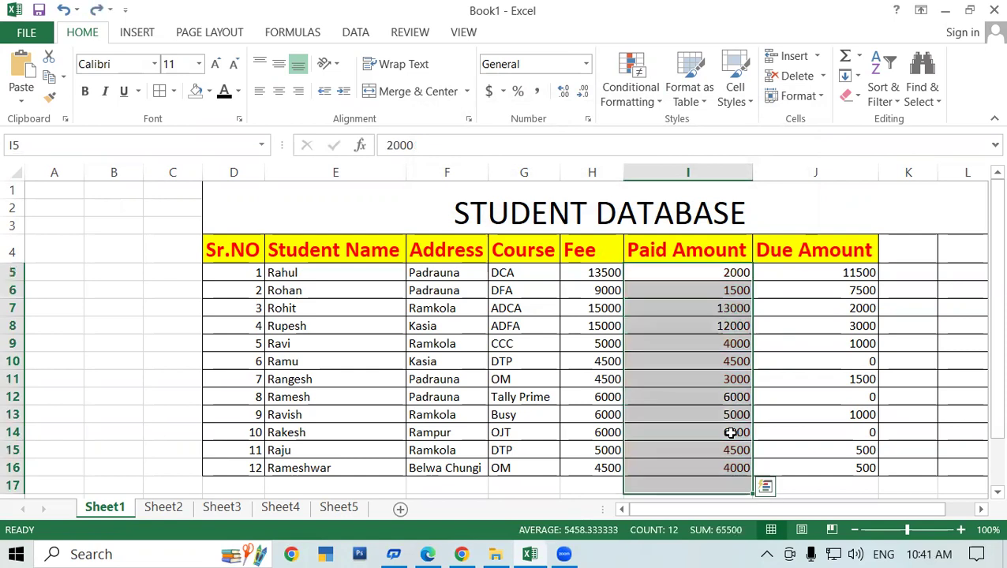
pyautogui.keyDown('ctrl'); pyautogui.click(802, 343); pyautogui.keyUp('ctrl')
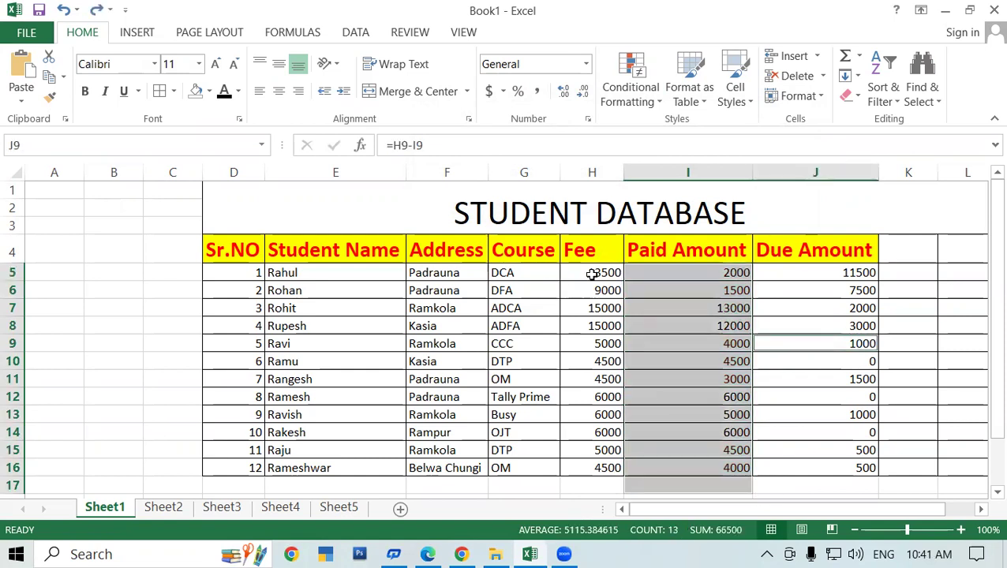
pyautogui.moveTo(591, 274); pyautogui.dragTo(857, 361)
# Step: Add cells J15, H5, I8, H8, I10 and J14 to the selection
pyautogui.keyDown('ctrl'); pyautogui.click(863, 447); pyautogui.keyUp('ctrl')
pyautogui.keyDown('ctrl'); pyautogui.click(600, 272); pyautogui.keyUp('ctrl')
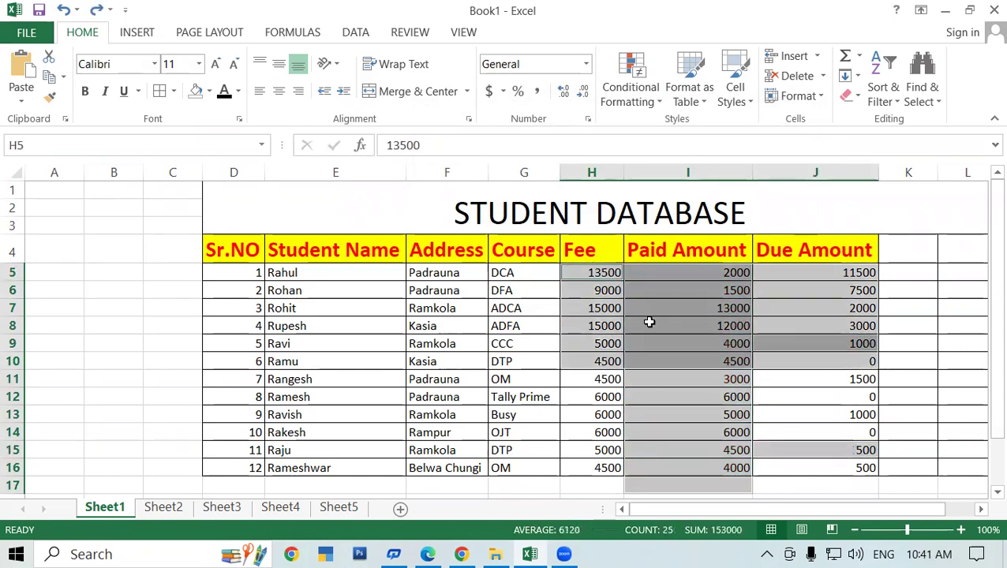
pyautogui.keyDown('ctrl'); pyautogui.click(647, 324); pyautogui.keyUp('ctrl')
pyautogui.keyDown('ctrl'); pyautogui.click(605, 322); pyautogui.keyUp('ctrl')
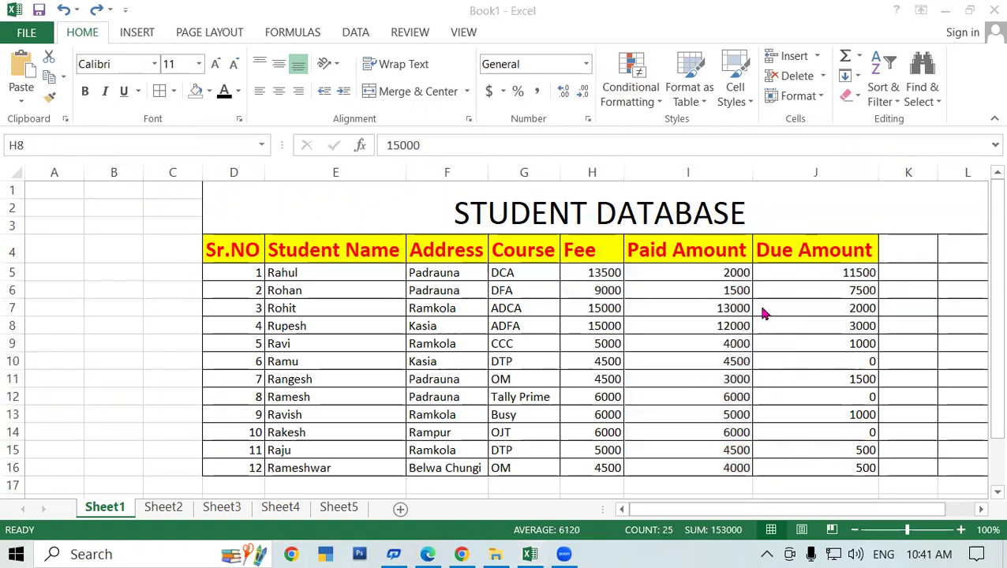
pyautogui.press('super')
pyautogui.press('super')
pyautogui.press('super')
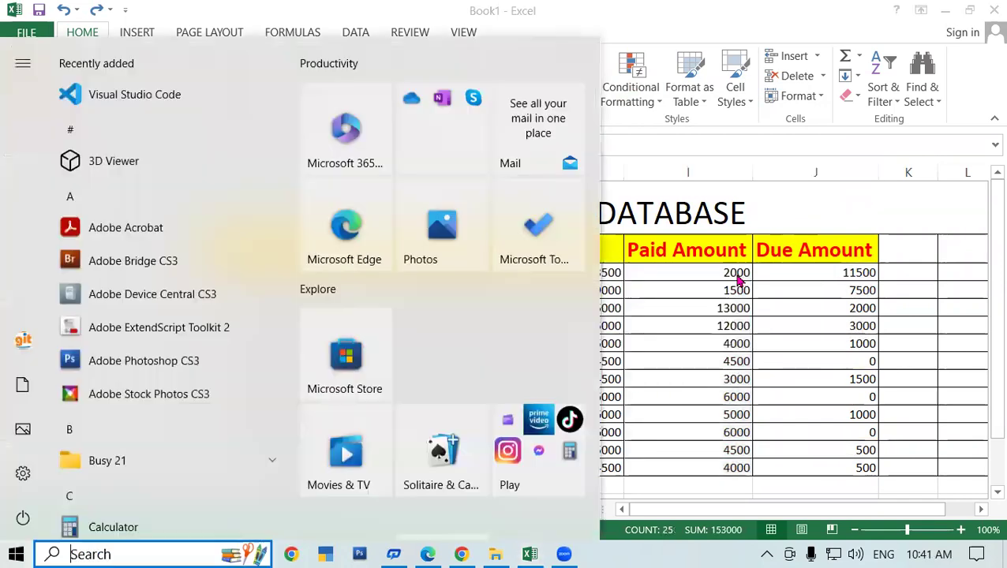
pyautogui.press('super')
pyautogui.press('super')
pyautogui.press('super')
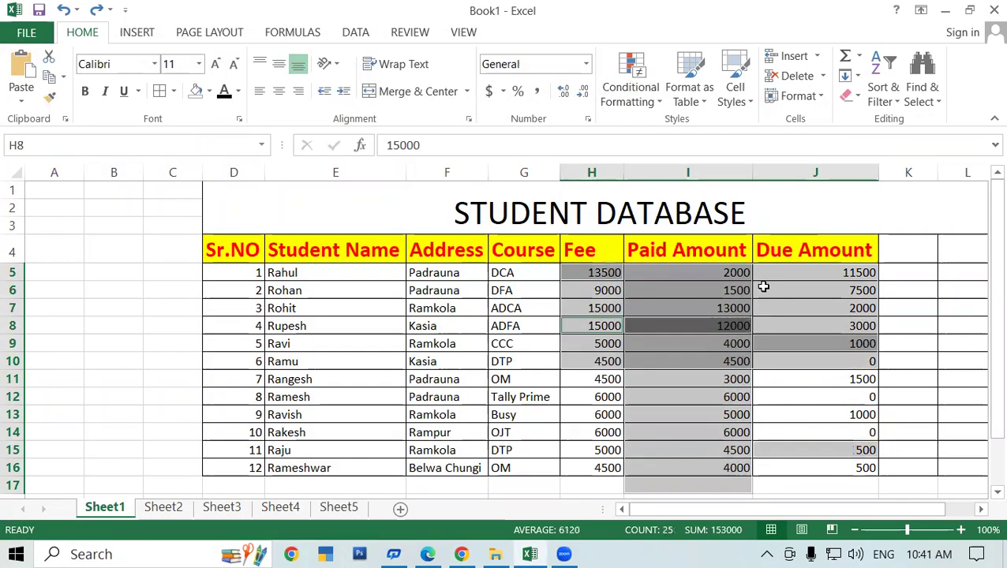
pyautogui.keyDown('ctrl'); pyautogui.click(674, 364); pyautogui.keyUp('ctrl')
pyautogui.keyDown('ctrl'); pyautogui.click(798, 434); pyautogui.keyUp('ctrl')
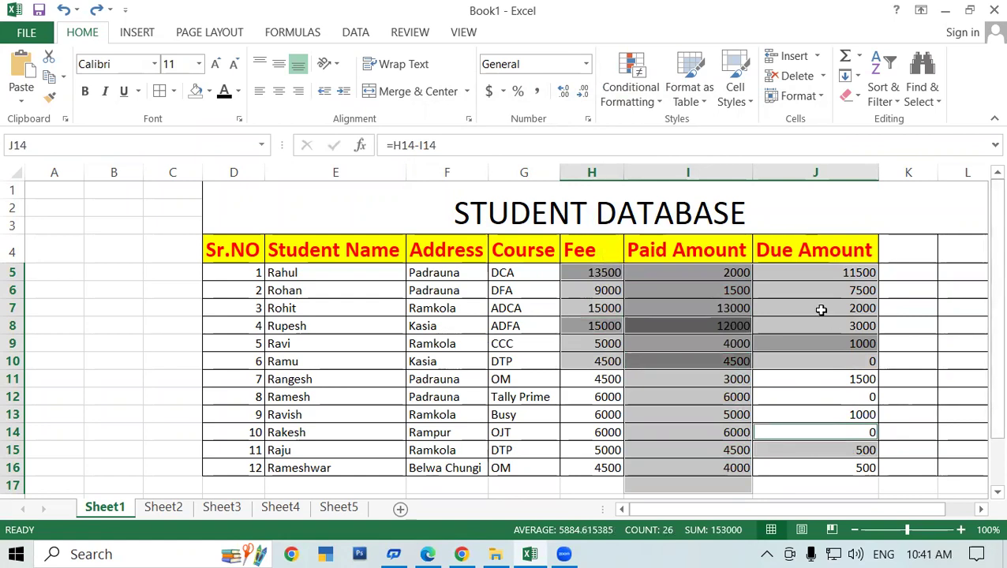
# Step: Move from Sheet3 to the attendance register on Sheet2
pyautogui.press('super')
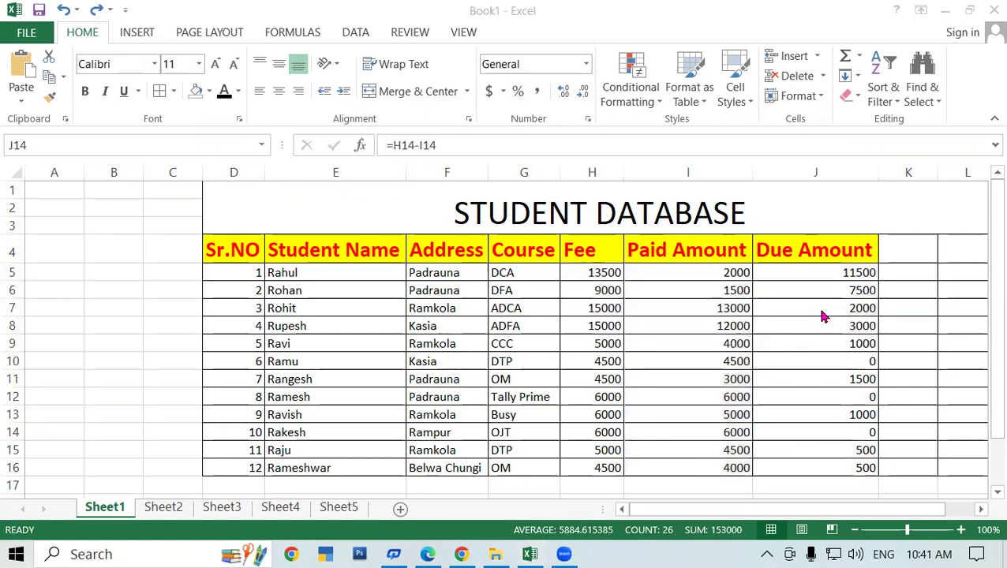
pyautogui.press('super')
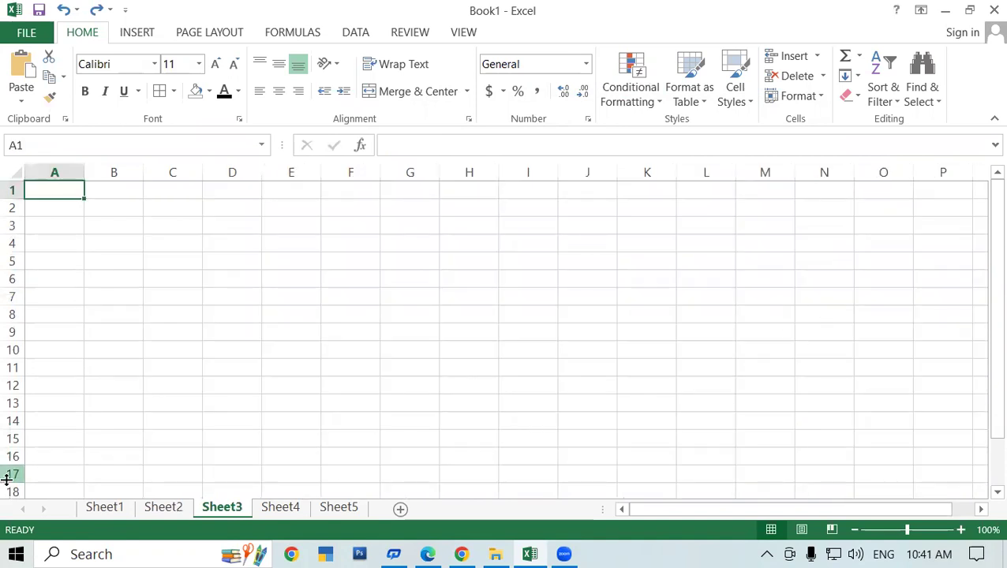
pyautogui.keyDown('ctrl'); pyautogui.click(91, 509); pyautogui.keyUp('ctrl')
pyautogui.keyDown('ctrl'); pyautogui.click(118, 509); pyautogui.keyUp('ctrl')
pyautogui.keyDown('ctrl'); pyautogui.click(103, 509); pyautogui.keyUp('ctrl')
pyautogui.keyDown('ctrl'); pyautogui.click(154, 509); pyautogui.keyUp('ctrl')
pyautogui.keyDown('ctrl'); pyautogui.click(112, 508); pyautogui.keyUp('ctrl')
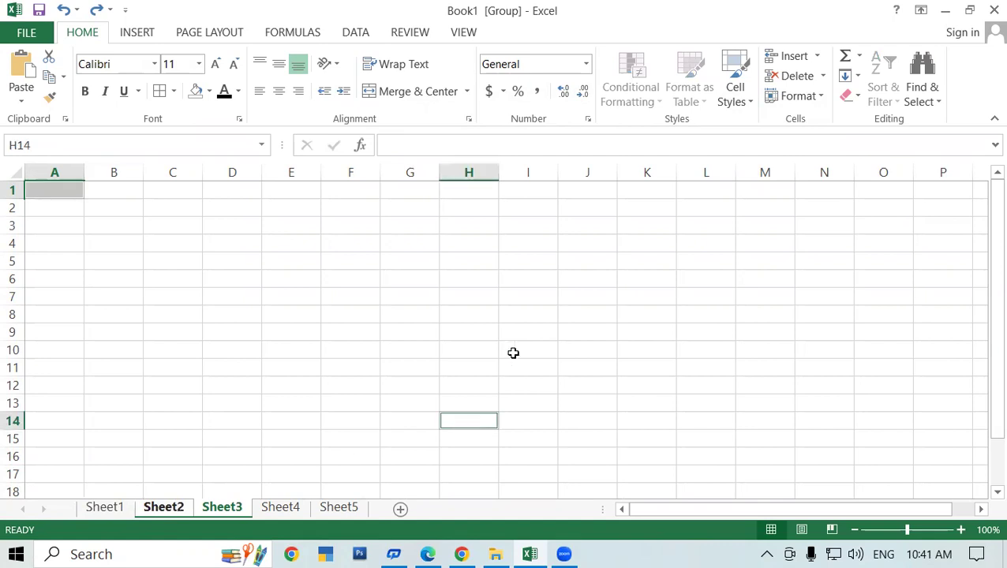
# Step: Clear the day-3 marks in I8:I10 and return to the Student Database on Sheet1
pyautogui.keyDown('ctrl'); pyautogui.click(541, 310); pyautogui.keyUp('ctrl')
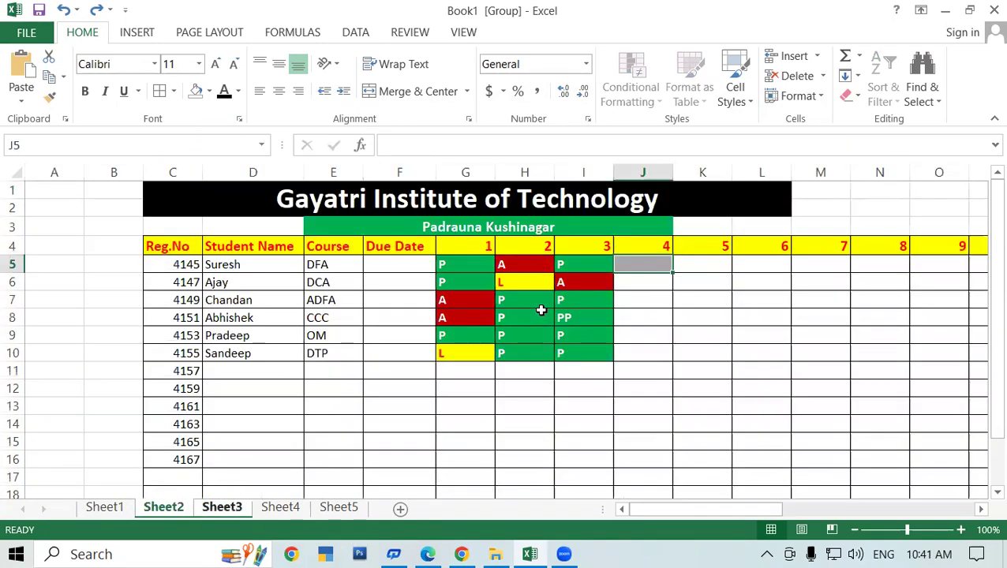
pyautogui.hotkey('ctrl', 'z')
pyautogui.hotkey('ctrl', 'z')
pyautogui.hotkey('ctrl', 'z')
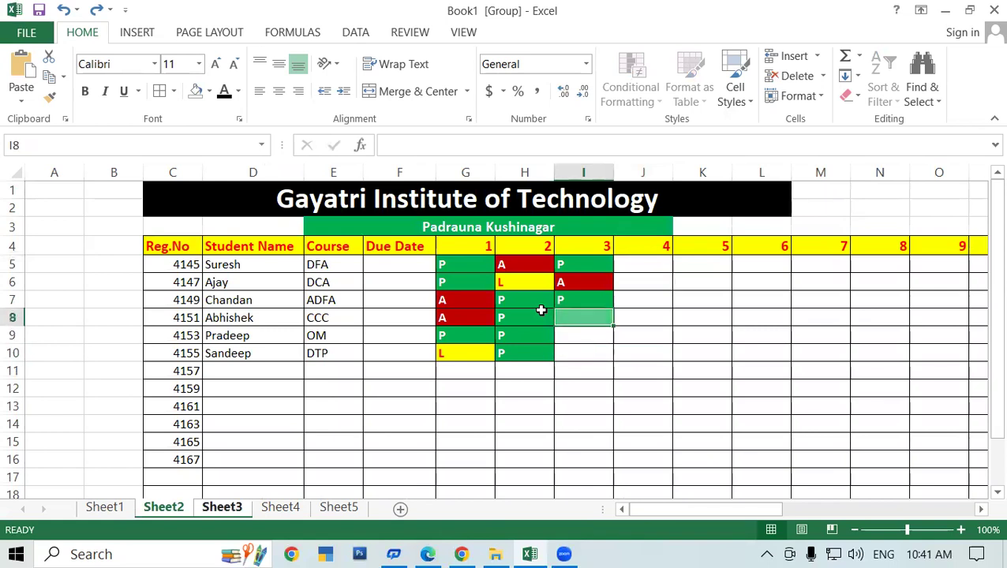
pyautogui.click(102, 507)
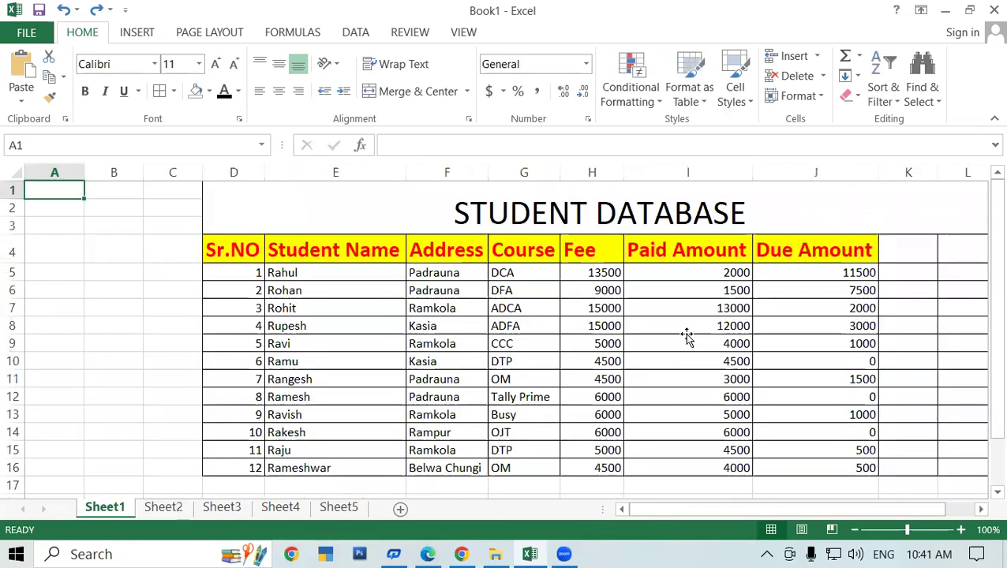
pyautogui.click(685, 287)
# Step: Highlight H5:J16 values between 2000 and 5000 in light red fill with dark red text
pyautogui.moveTo(588, 272)
pyautogui.mouseDown()
pyautogui.moveTo(788, 343)
pyautogui.moveTo(867, 459)
pyautogui.mouseUp()
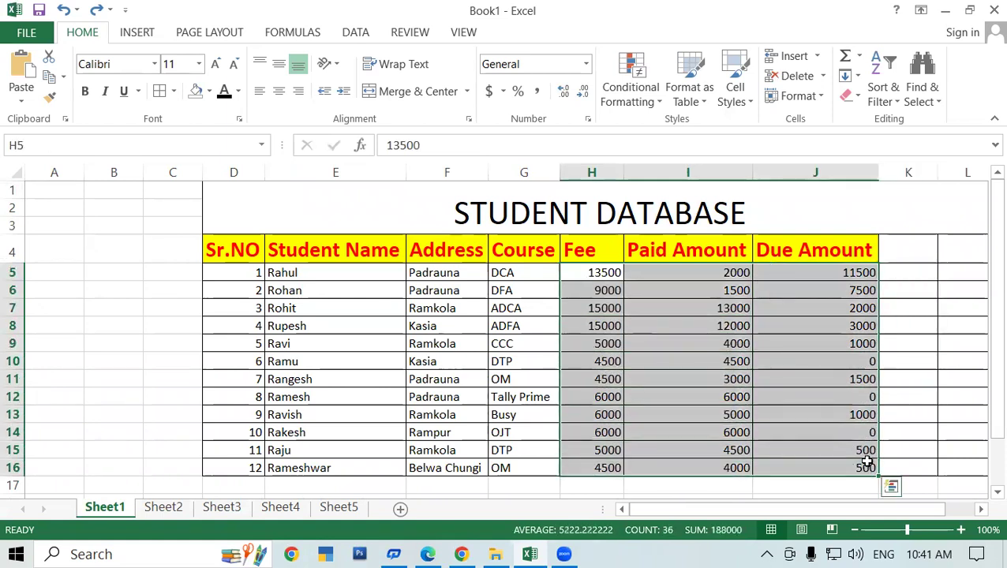
pyautogui.click(639, 92)
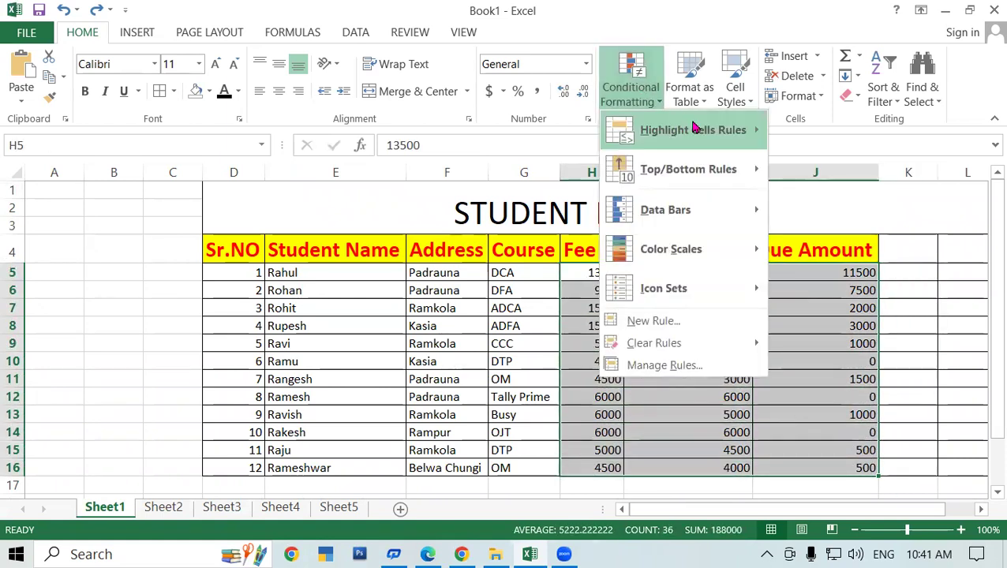
pyautogui.moveTo(683, 130)
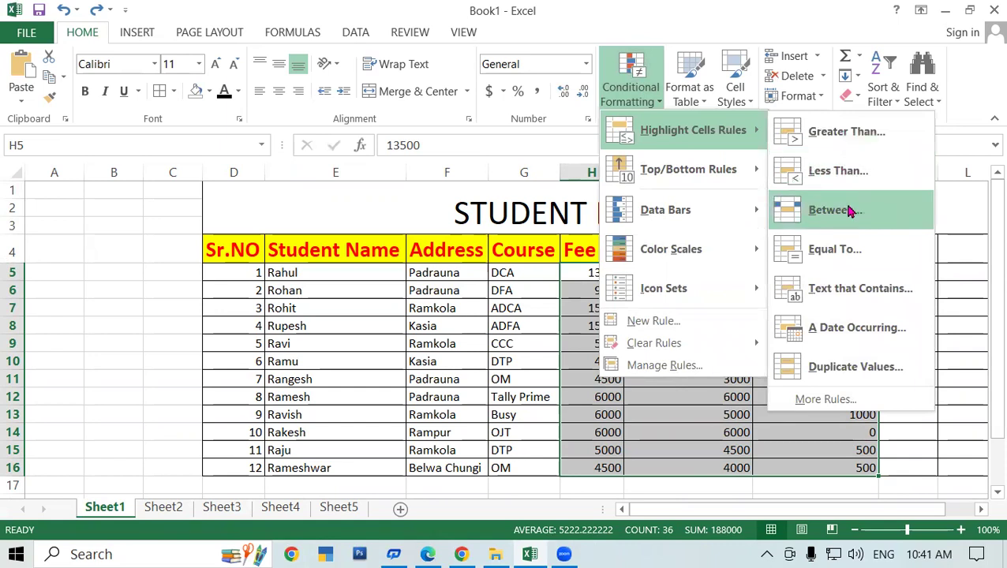
pyautogui.click(848, 207)
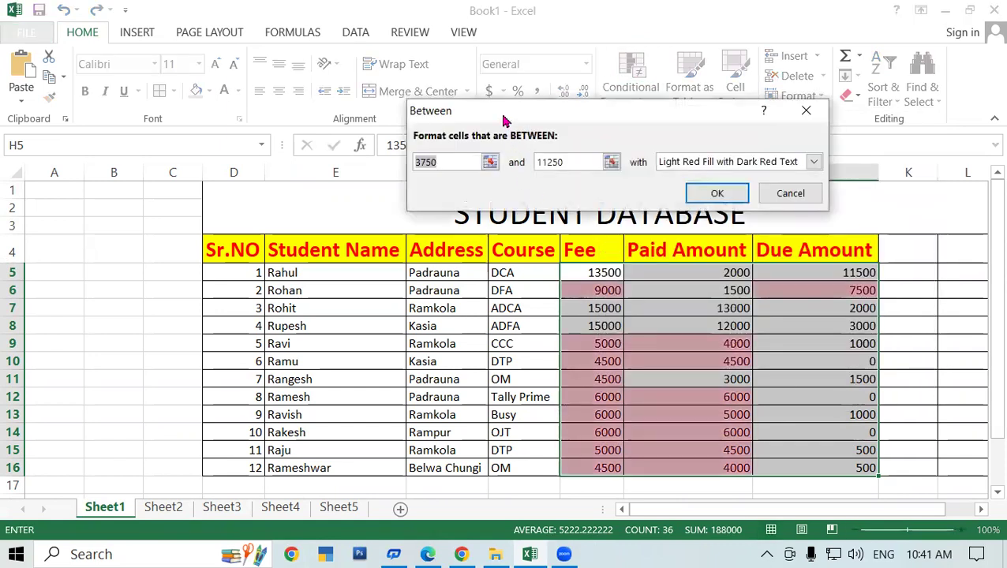
pyautogui.moveTo(509, 119); pyautogui.dragTo(154, 109)
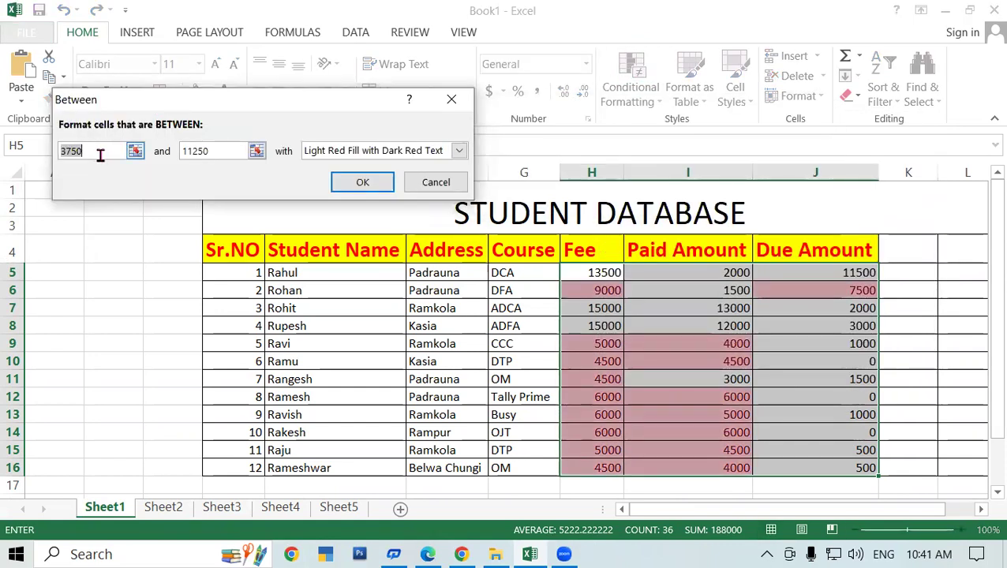
pyautogui.write('20')
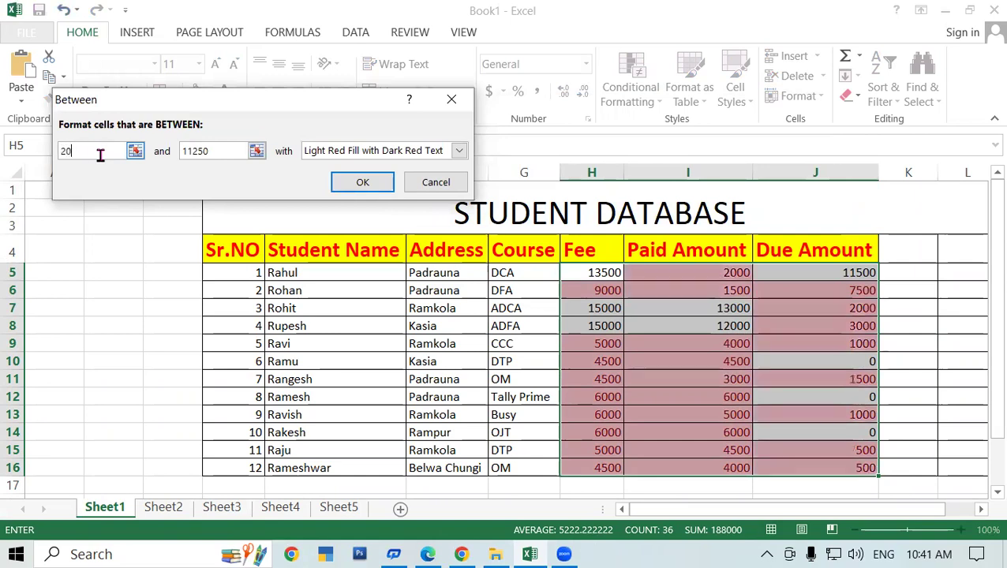
pyautogui.write('0')
pyautogui.write('0')
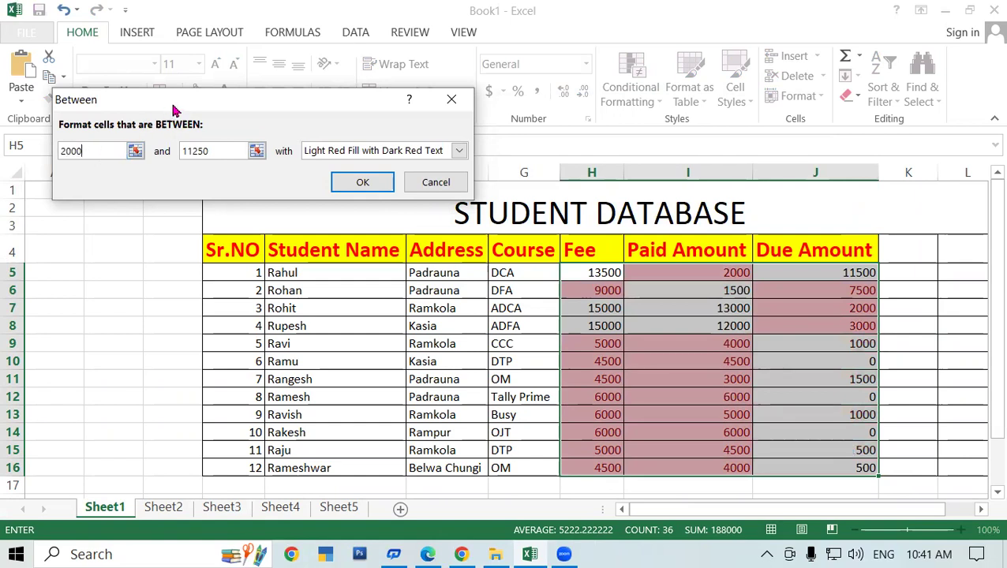
pyautogui.press('Tab')
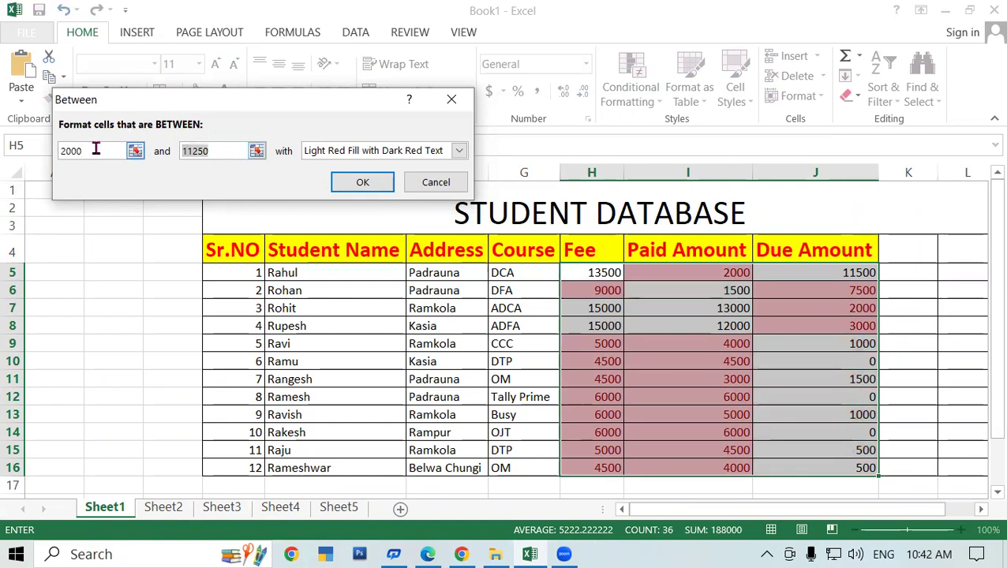
pyautogui.write('500')
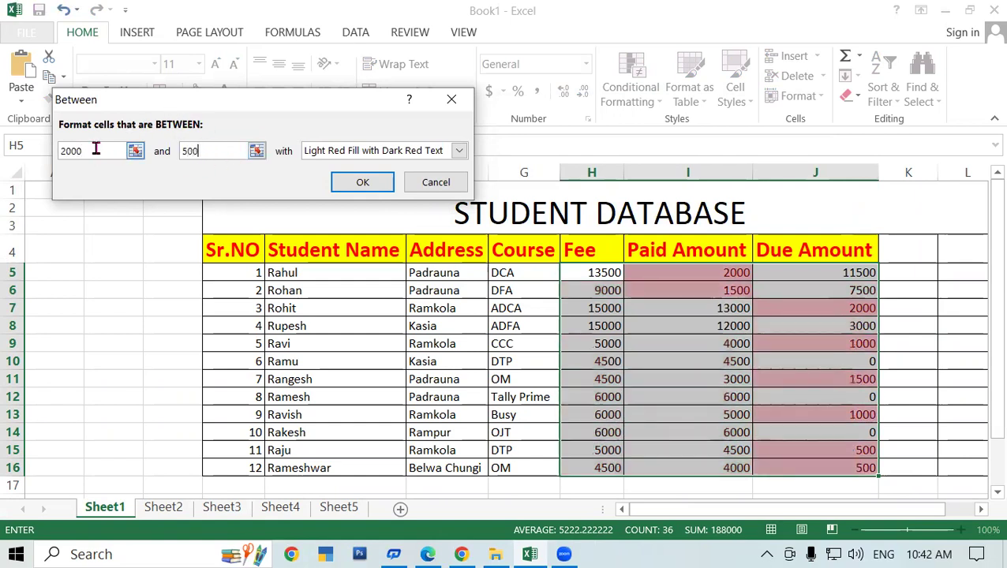
pyautogui.write('0')
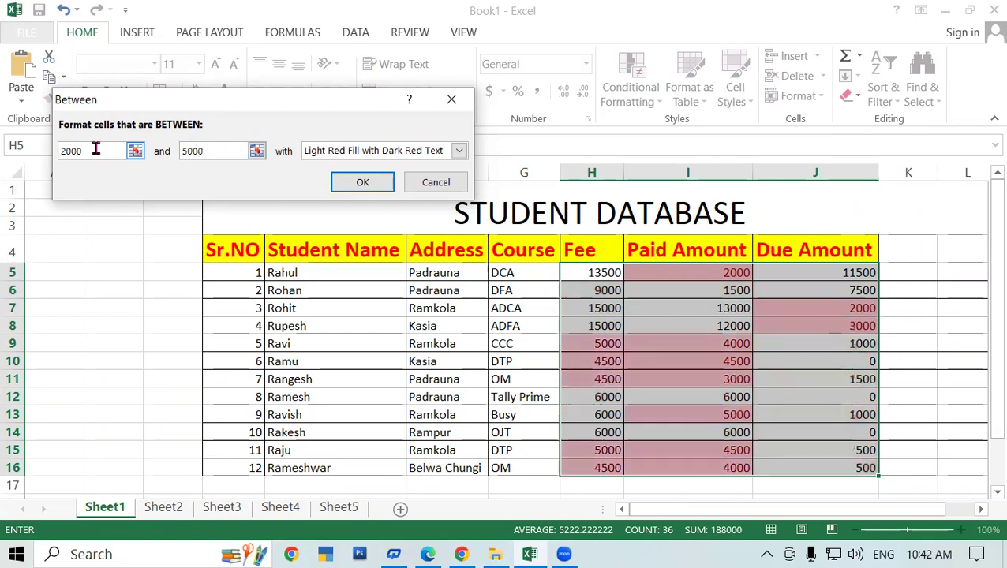
pyautogui.click(360, 182)
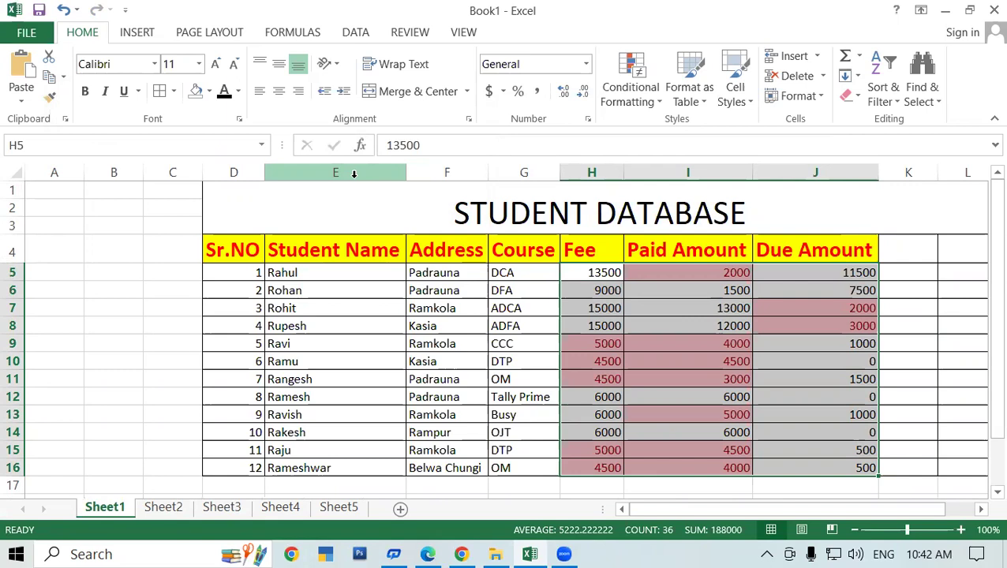
pyautogui.click(657, 105)
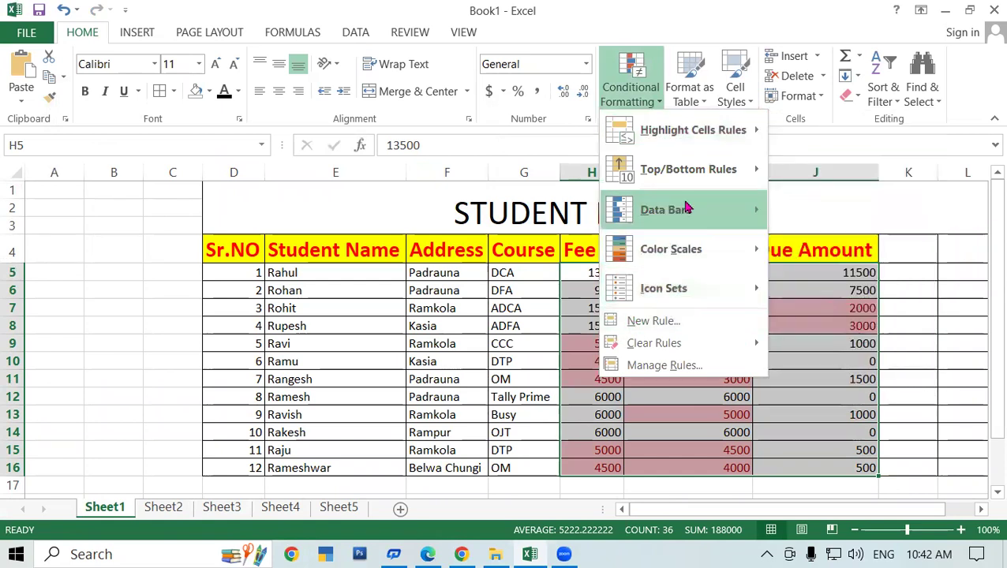
# Step: Clear the highlight rules and reselect all Fee, Paid and Due amounts
pyautogui.moveTo(654, 344)
pyautogui.click(872, 344)
pyautogui.click(710, 365)
pyautogui.moveTo(600, 272); pyautogui.dragTo(868, 466)
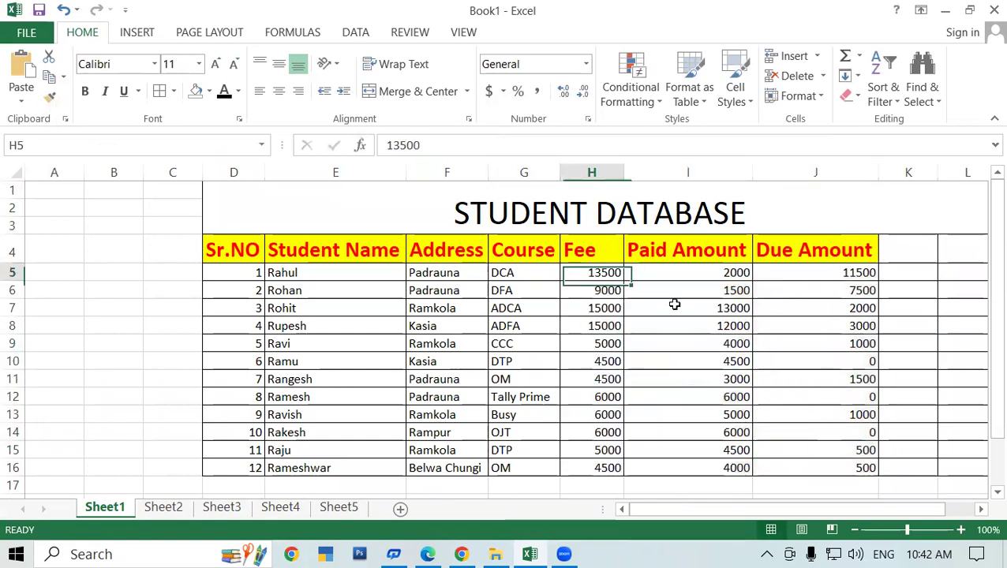
# Step: Preview an Equal To 4000 highlight rule on the amounts, then cancel it
pyautogui.click(630, 87)
pyautogui.moveTo(692, 130)
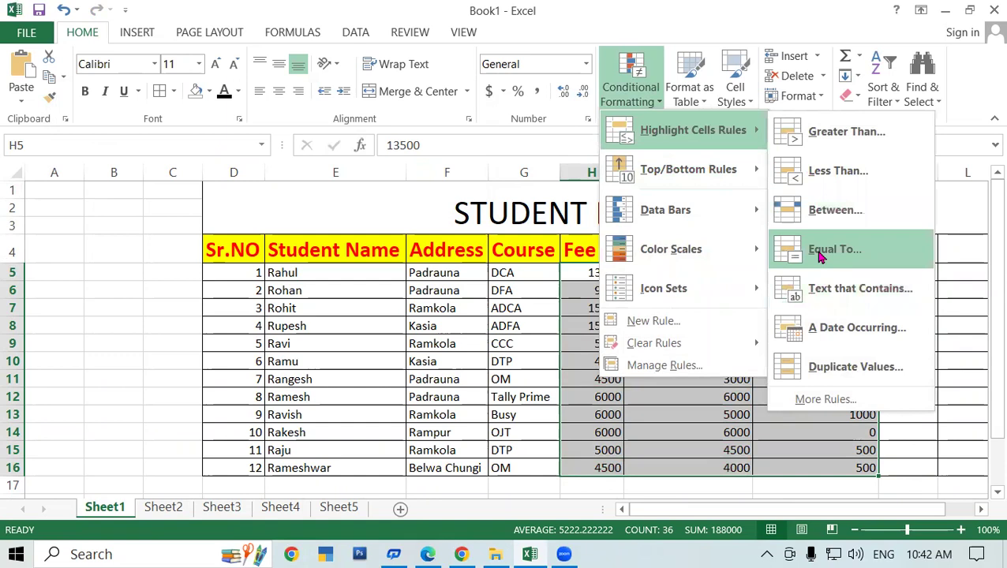
pyautogui.click(798, 252)
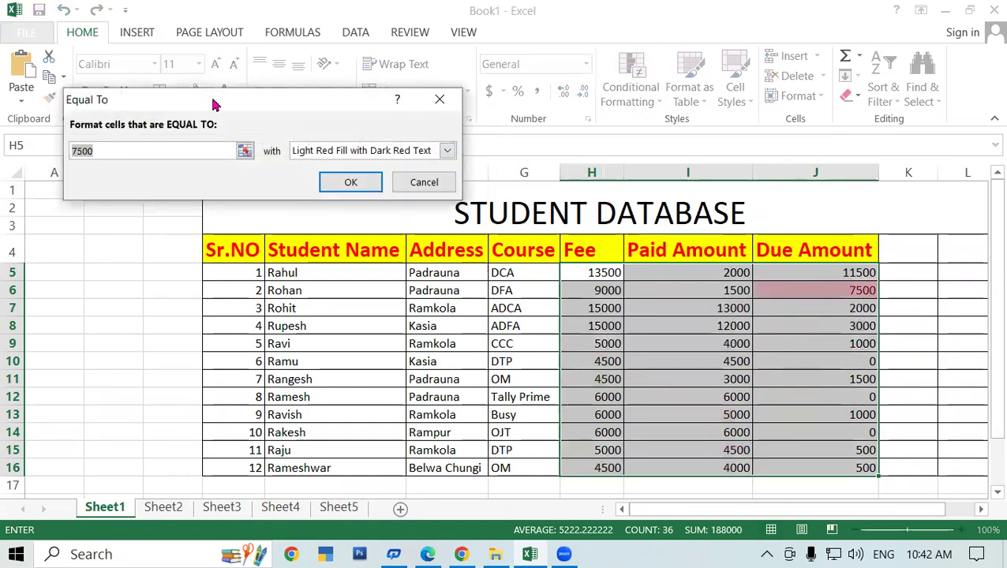
pyautogui.moveTo(213, 105); pyautogui.dragTo(322, 136)
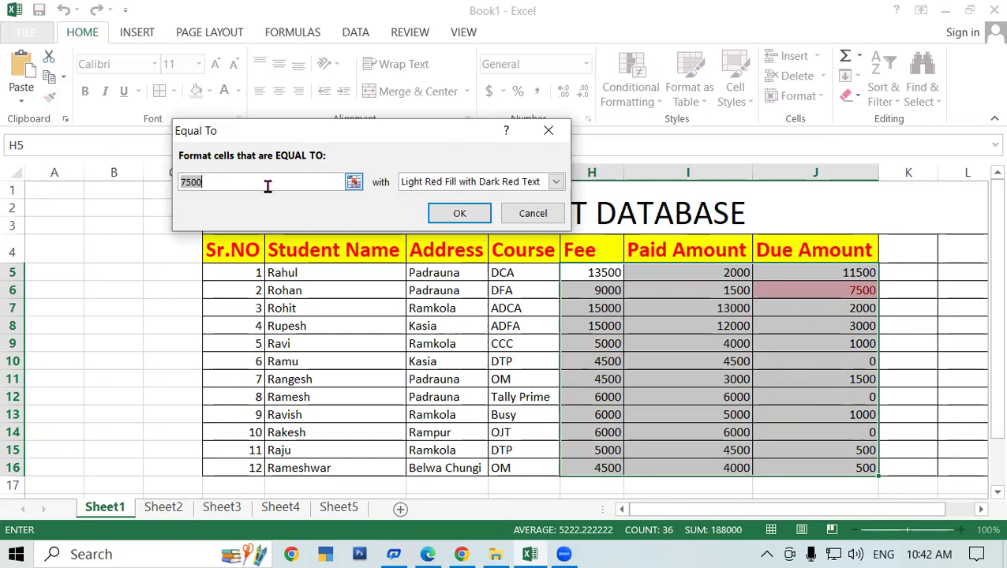
pyautogui.write('4000')
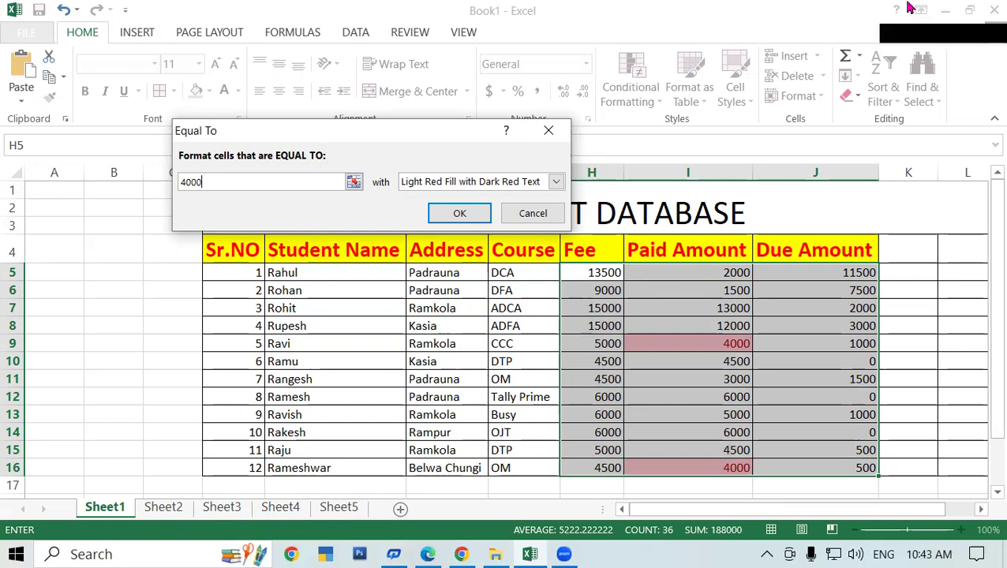
pyautogui.click(550, 131)
# Step: Close the rules list without choosing one and switch to the Sheet2 attendance register
pyautogui.click(635, 93)
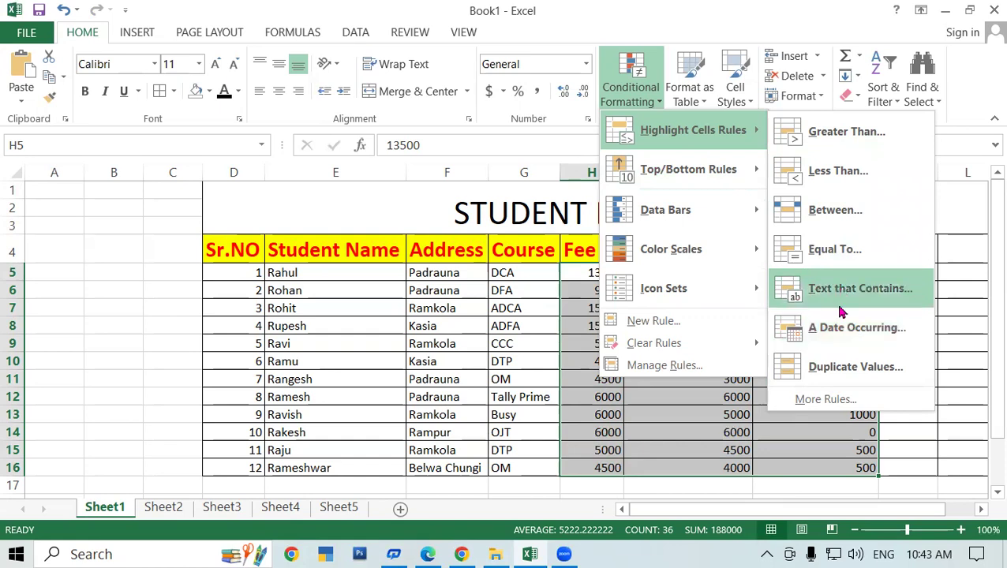
pyautogui.click(347, 423)
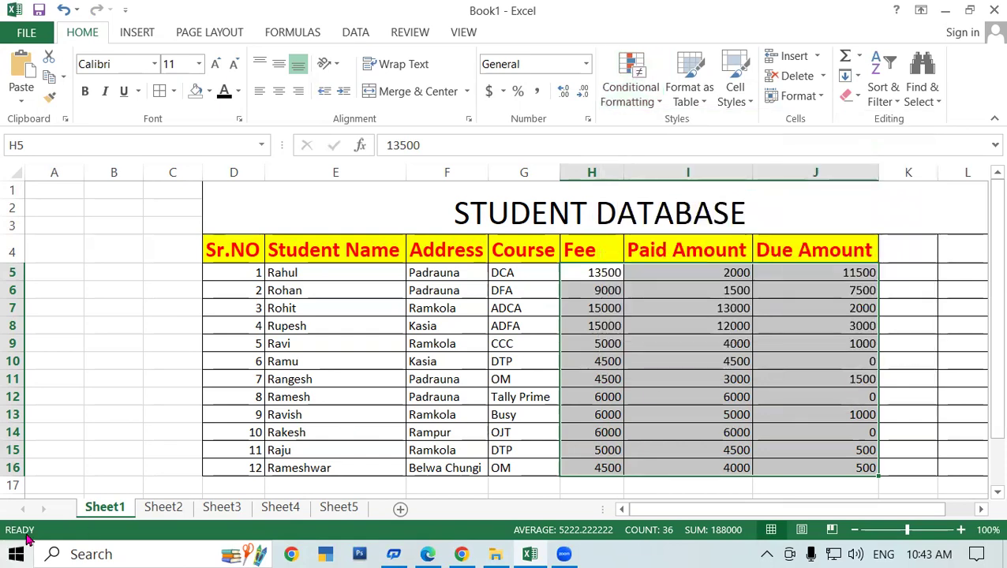
pyautogui.click(163, 507)
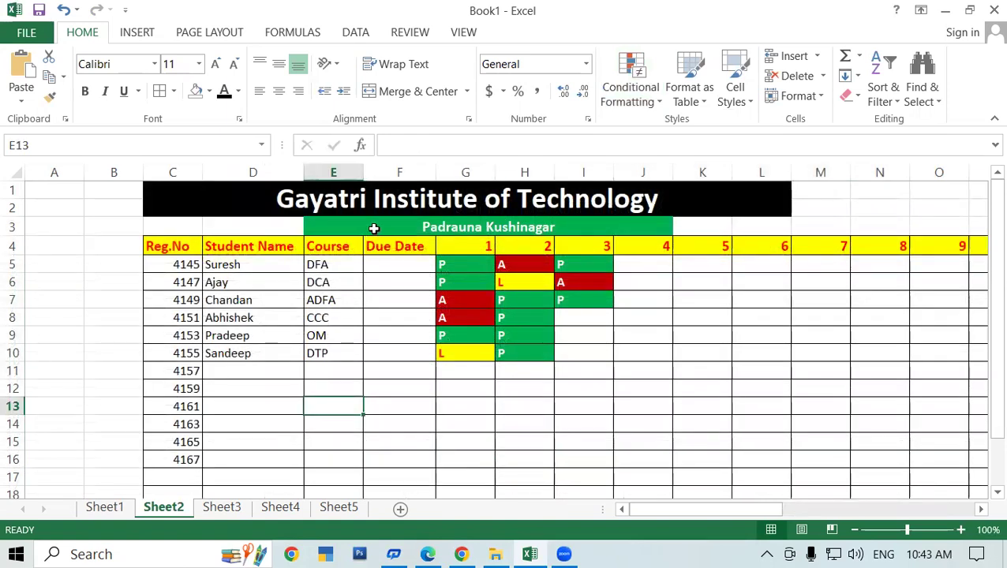
# Step: Enter due dates 06/14/23 in F5 and 06/05/23 in F6
pyautogui.click(383, 266)
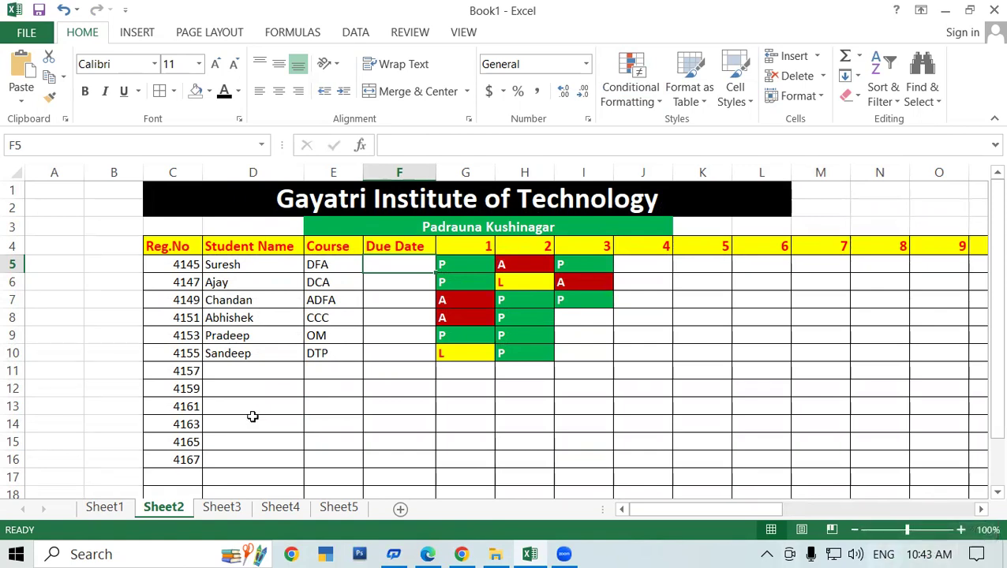
pyautogui.write('06/14/23')
pyautogui.press('Return')
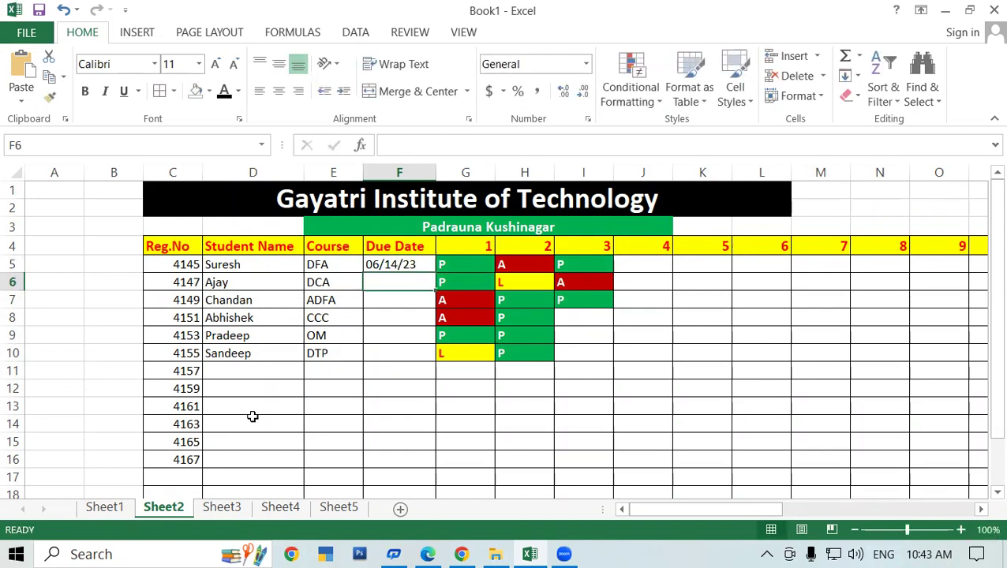
pyautogui.write('06/')
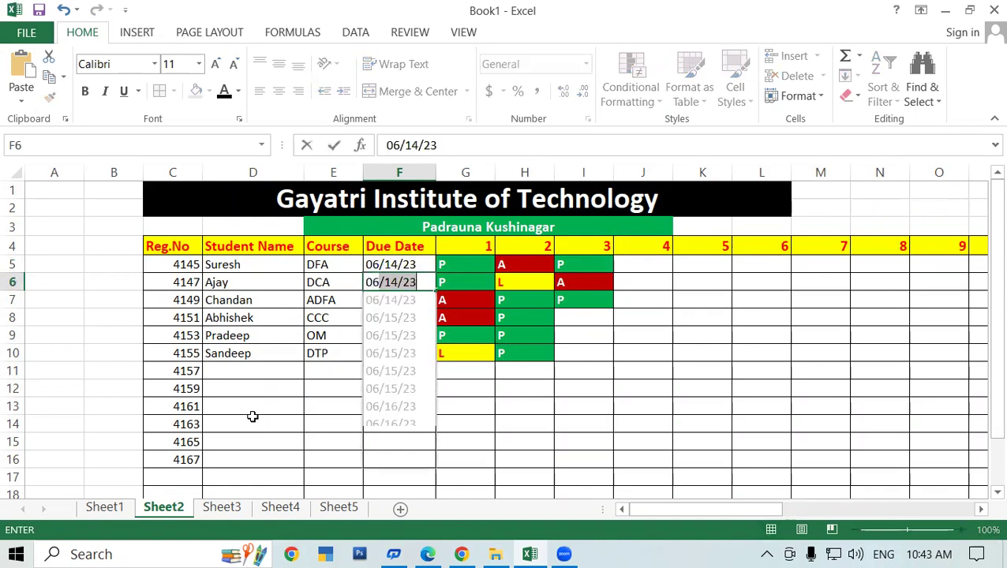
pyautogui.write('05')
pyautogui.write('/23')
pyautogui.press('Return')
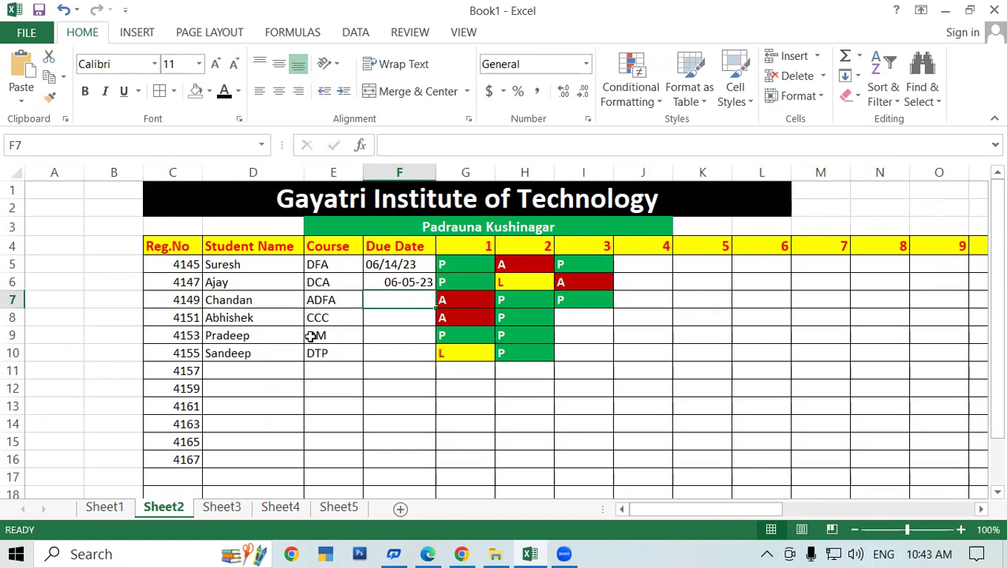
# Step: Re-enter F5 as 06-14-23, then try centring it and undo the alignment
pyautogui.click(395, 264)
pyautogui.write('06-0')
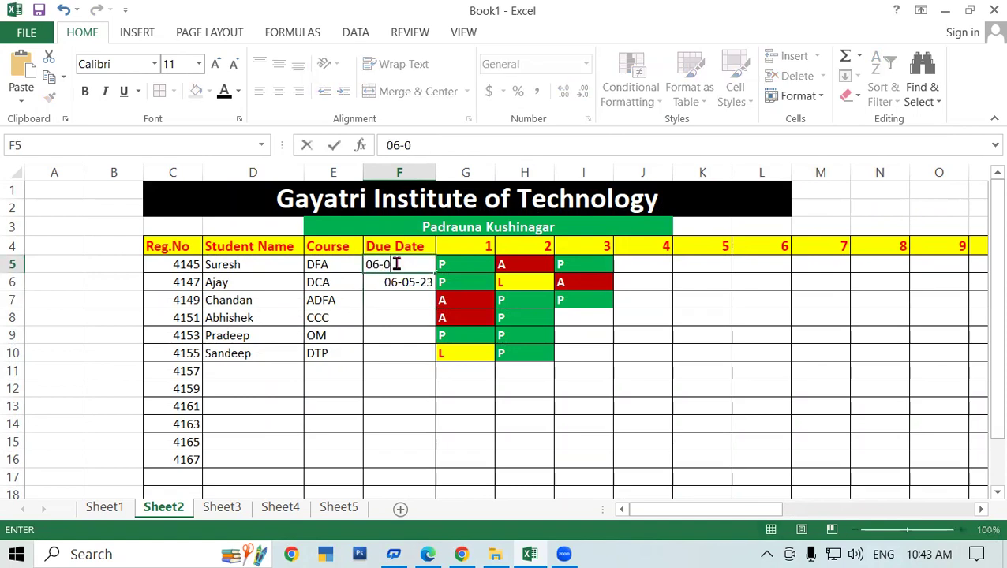
pyautogui.press('BackSpace')
pyautogui.write('14-23')
pyautogui.press('Return')
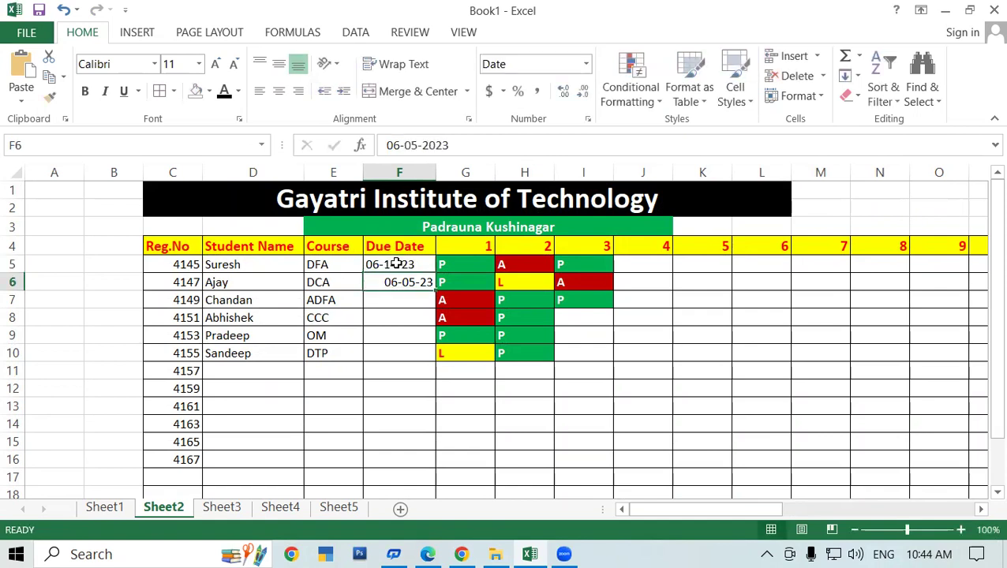
pyautogui.click(397, 264)
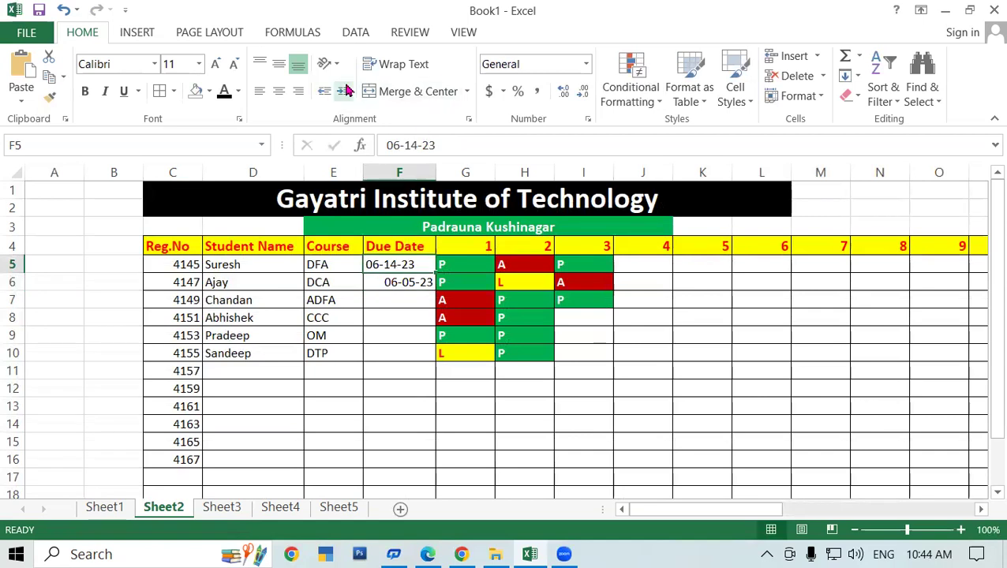
pyautogui.click(280, 91)
pyautogui.click(298, 92)
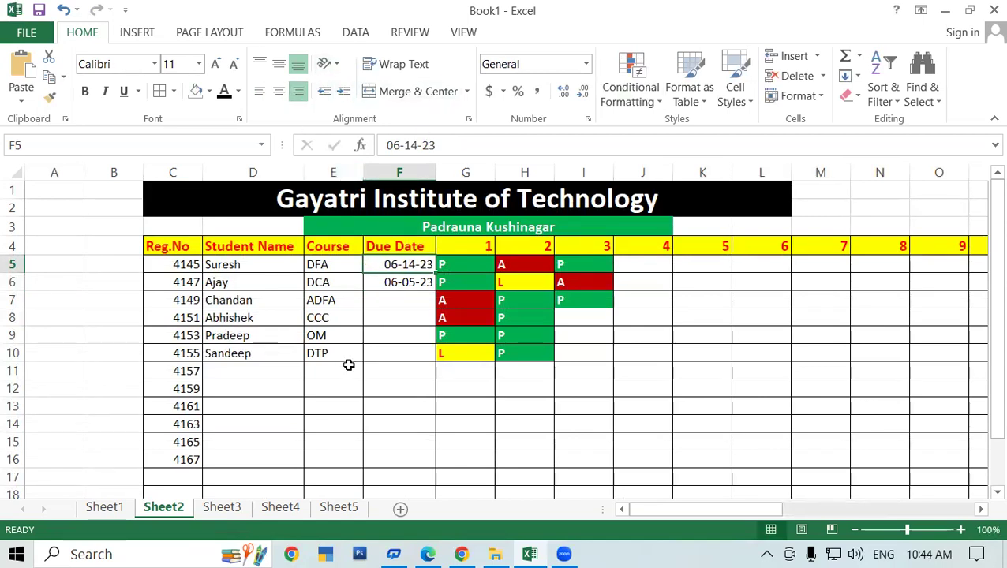
pyautogui.click(370, 404)
# Step: Enter due dates 06-15-23 in F7 and 06-20-23 in F8
pyautogui.click(393, 299)
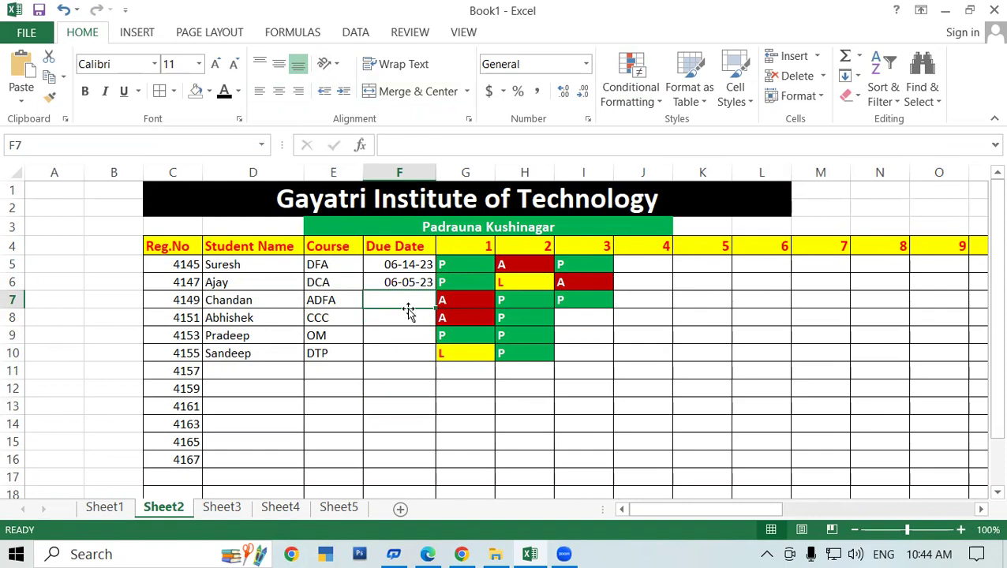
pyautogui.write('06/')
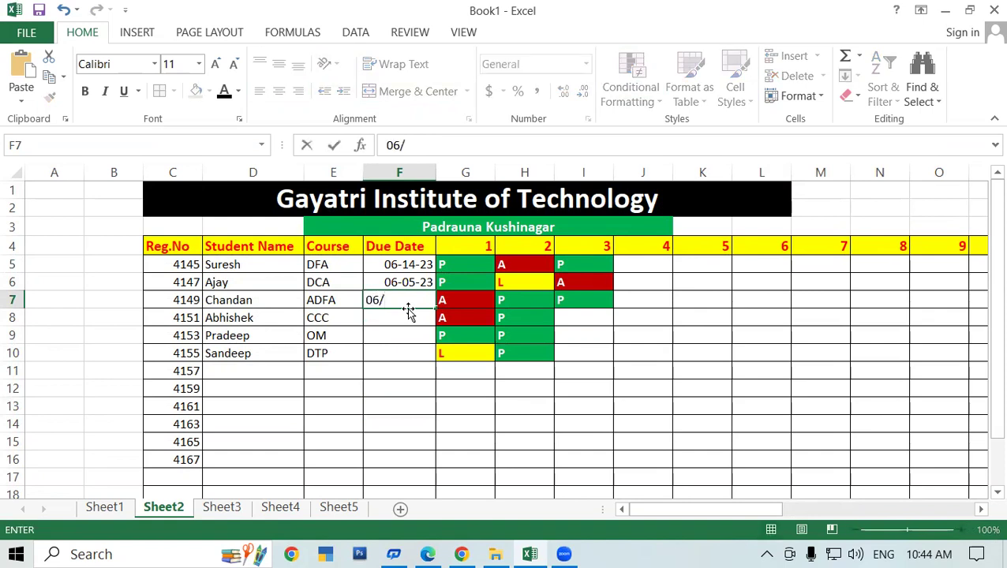
pyautogui.press('BackSpace')
pyautogui.write('15-23')
pyautogui.press('Return')
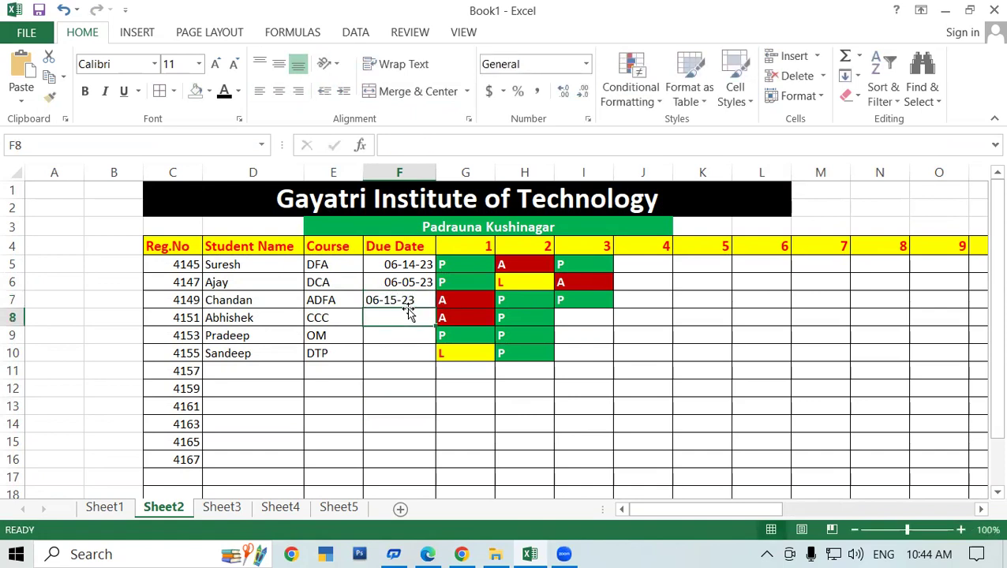
pyautogui.write('06-')
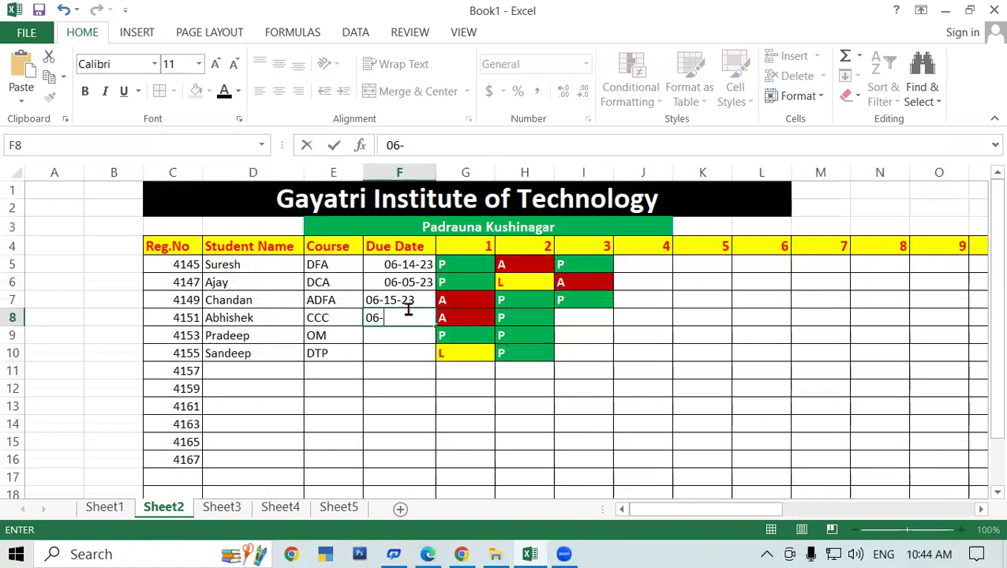
pyautogui.write('20-23')
pyautogui.press('Return')
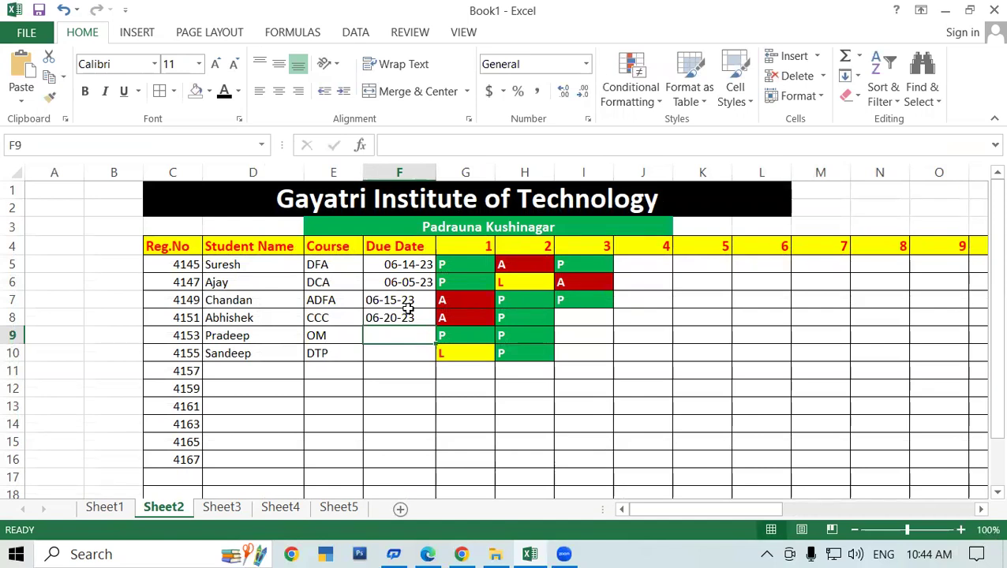
# Step: Enter due dates 06-14-23 in F9 and 06-15-23 in F10
pyautogui.write('14')
pyautogui.press('BackSpace')
pyautogui.press('BackSpace')
pyautogui.write('06-0')
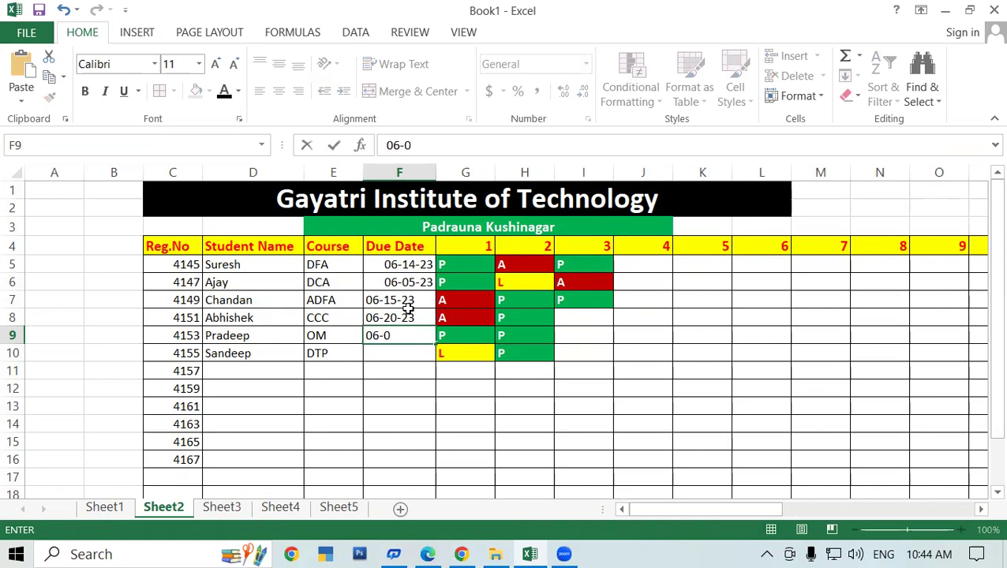
pyautogui.press('BackSpace')
pyautogui.write('14-23')
pyautogui.press('Return')
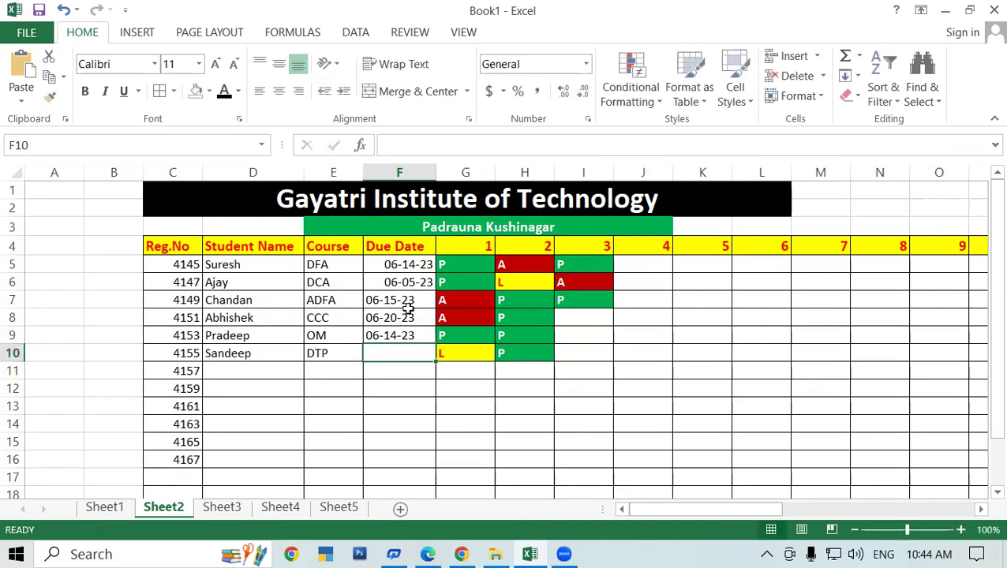
pyautogui.write('06-')
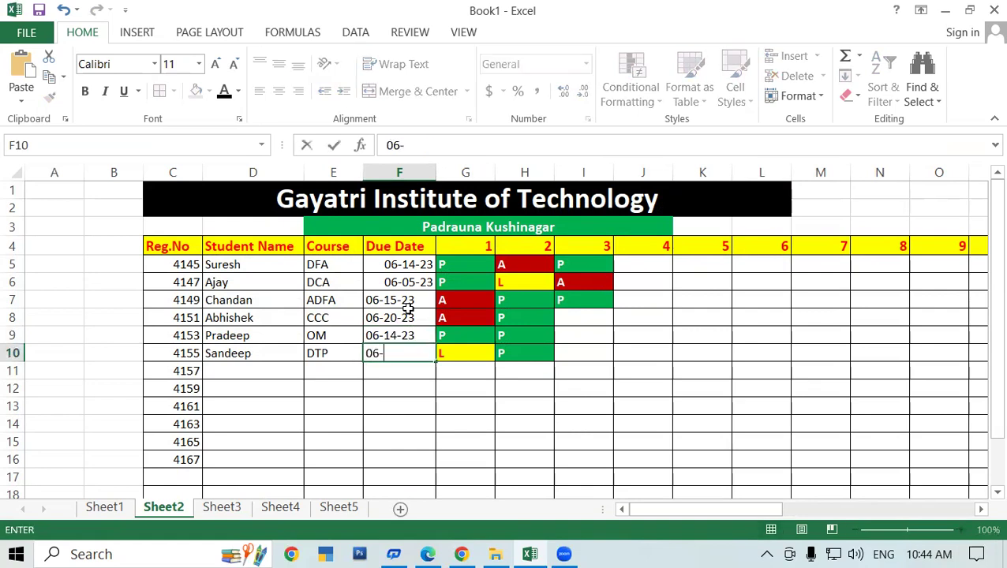
pyautogui.write('15-23')
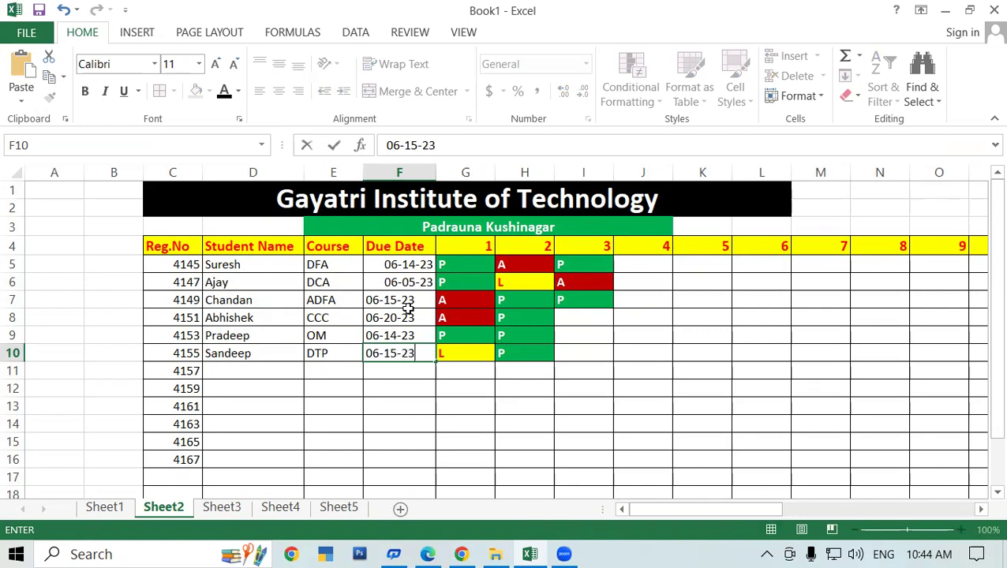
pyautogui.press('Return')
# Step: Left-align all six due dates in F5:F10
pyautogui.moveTo(400, 265); pyautogui.dragTo(399, 353)
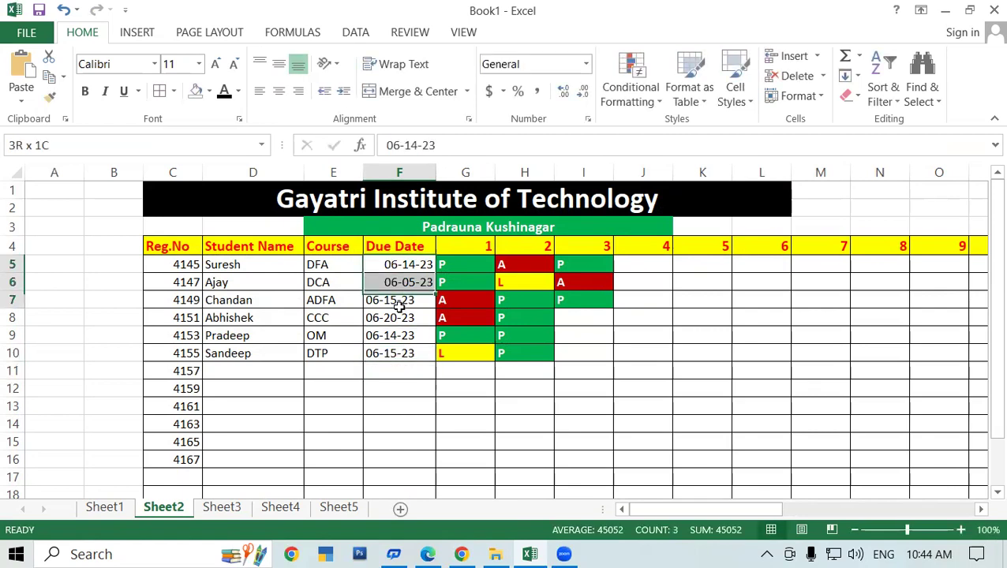
pyautogui.click(259, 91)
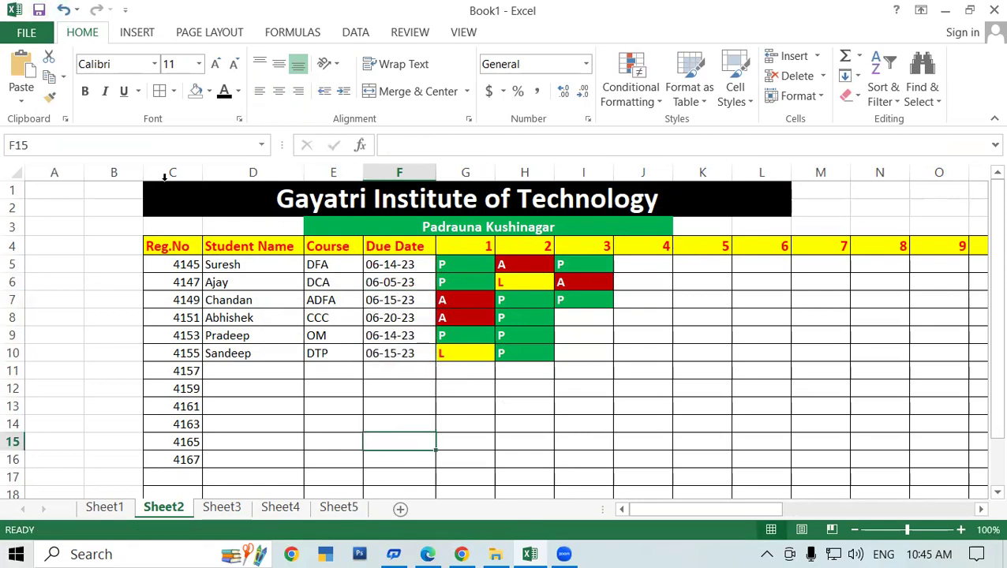
pyautogui.moveTo(393, 266); pyautogui.dragTo(398, 355)
pyautogui.click(399, 355)
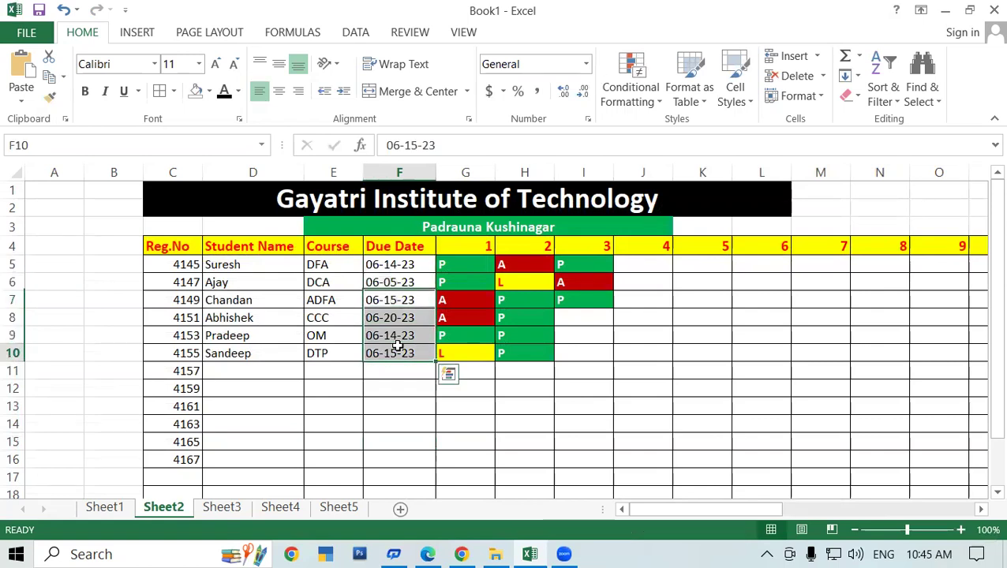
# Step: Check the contents of D5:D7 against the due dates in F5:F7
pyautogui.click(232, 263)
pyautogui.click(359, 263)
pyautogui.click(246, 282)
pyautogui.click(382, 277)
pyautogui.click(253, 300)
pyautogui.click(386, 300)
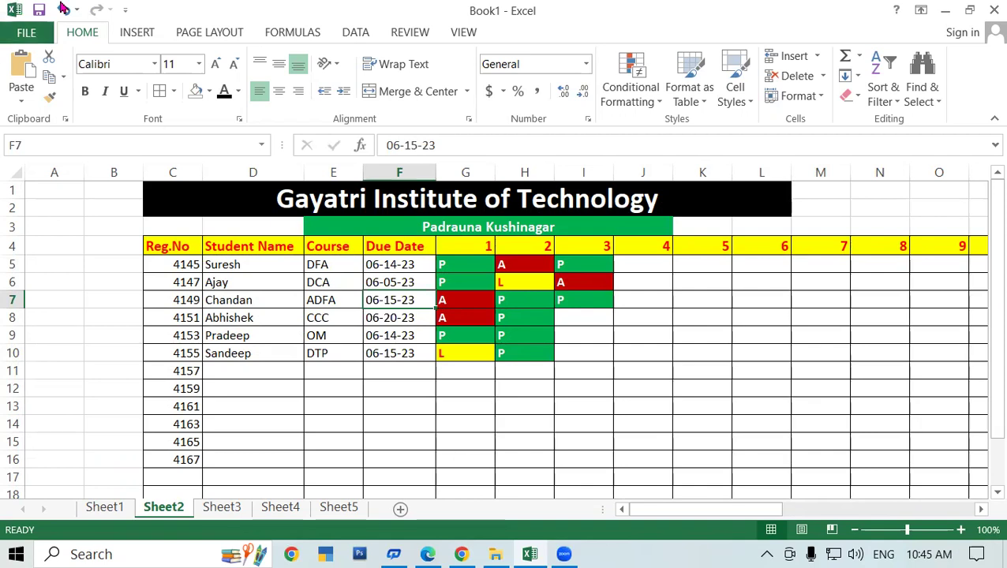
# Step: Preview an A Date Occurring rule on F5:F10 with Today, Tomorrow and Last week, then cancel it
pyautogui.moveTo(407, 264); pyautogui.dragTo(402, 359)
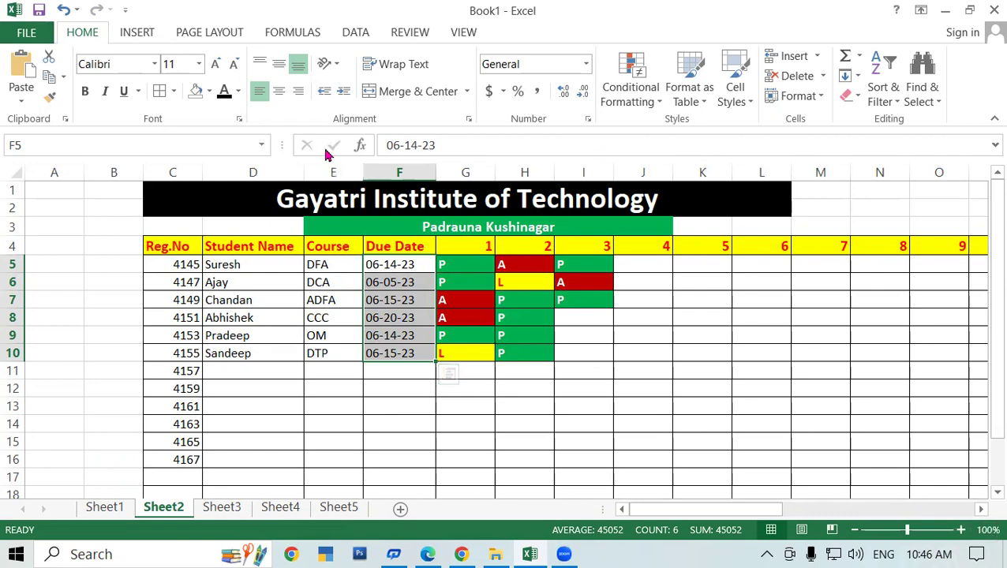
pyautogui.click(630, 87)
pyautogui.moveTo(692, 130)
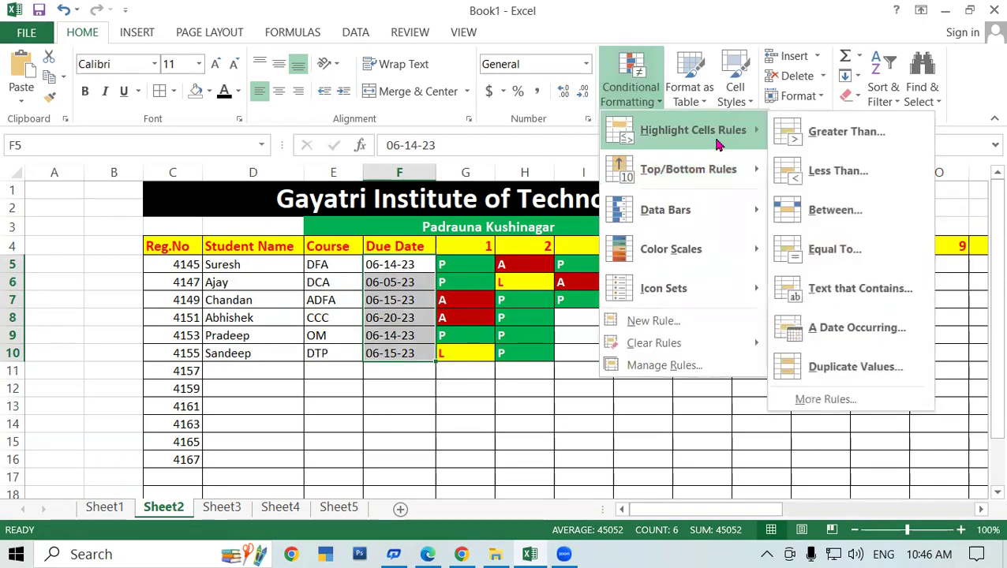
pyautogui.click(834, 335)
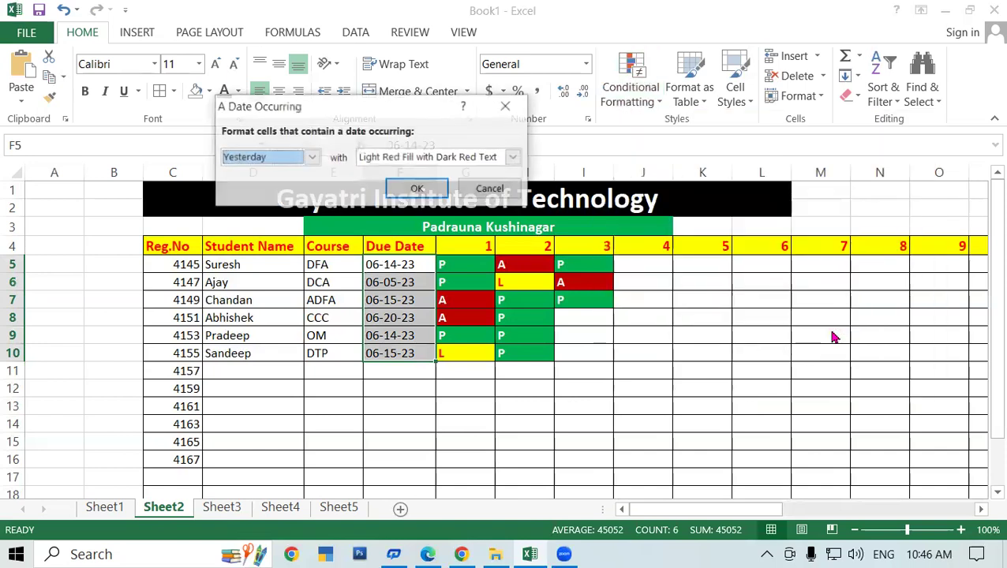
pyautogui.moveTo(319, 114); pyautogui.dragTo(584, 104)
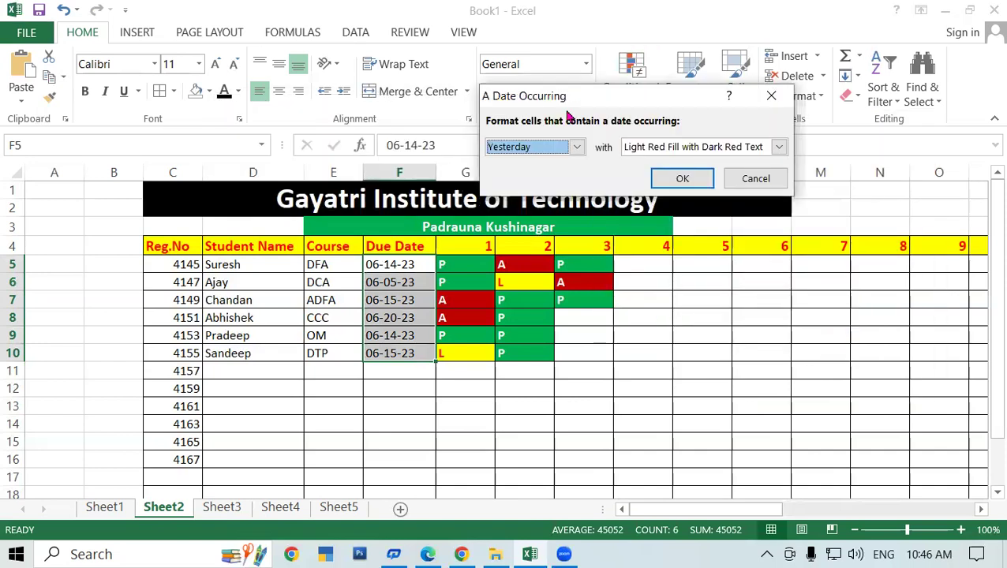
pyautogui.click(541, 149)
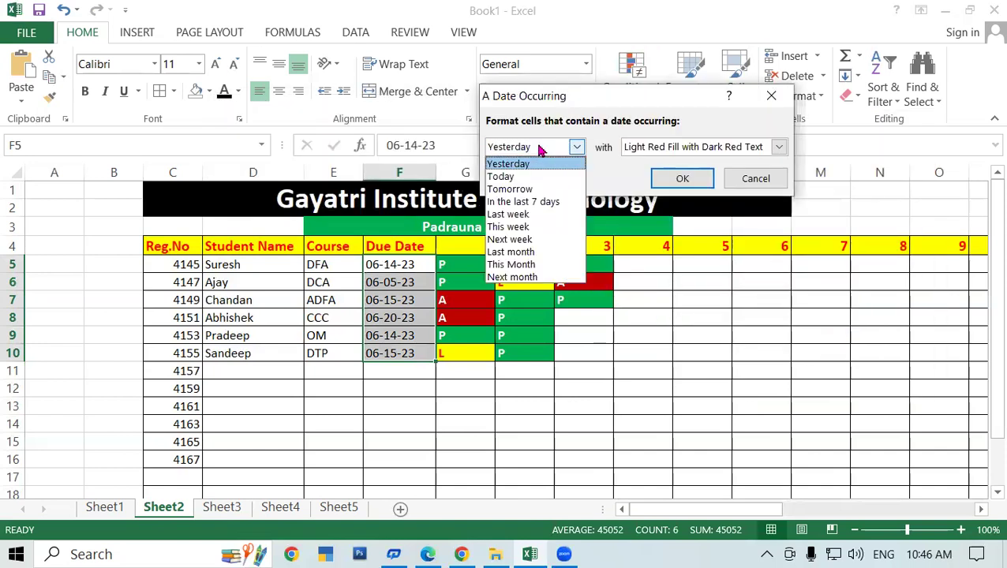
pyautogui.click(504, 177)
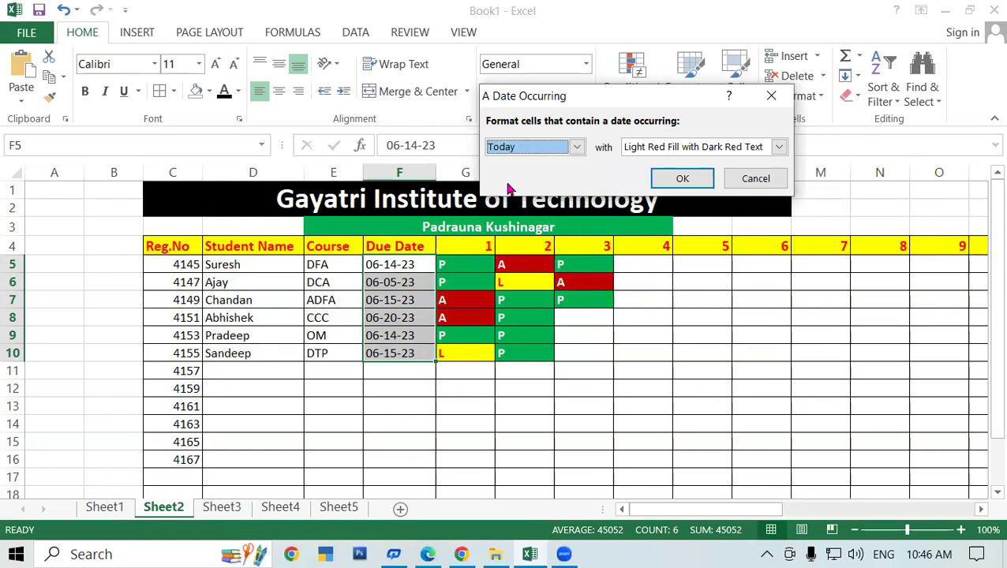
pyautogui.click(501, 148)
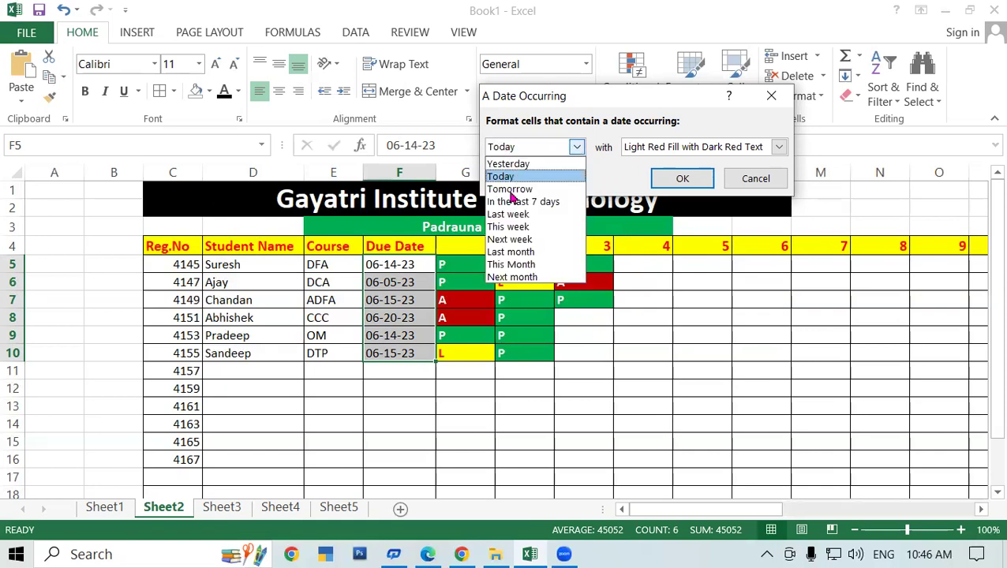
pyautogui.click(509, 189)
pyautogui.click(513, 148)
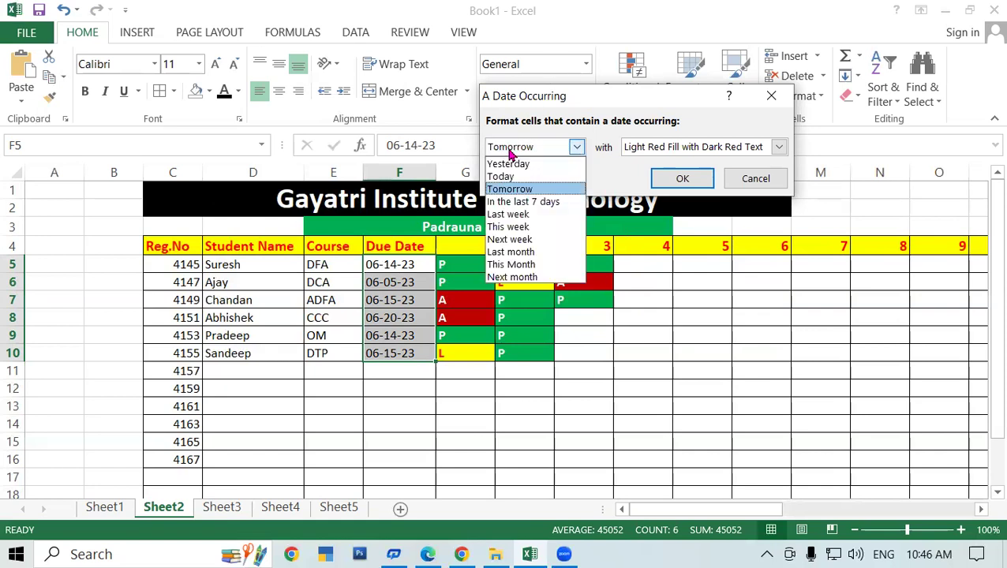
pyautogui.click(508, 214)
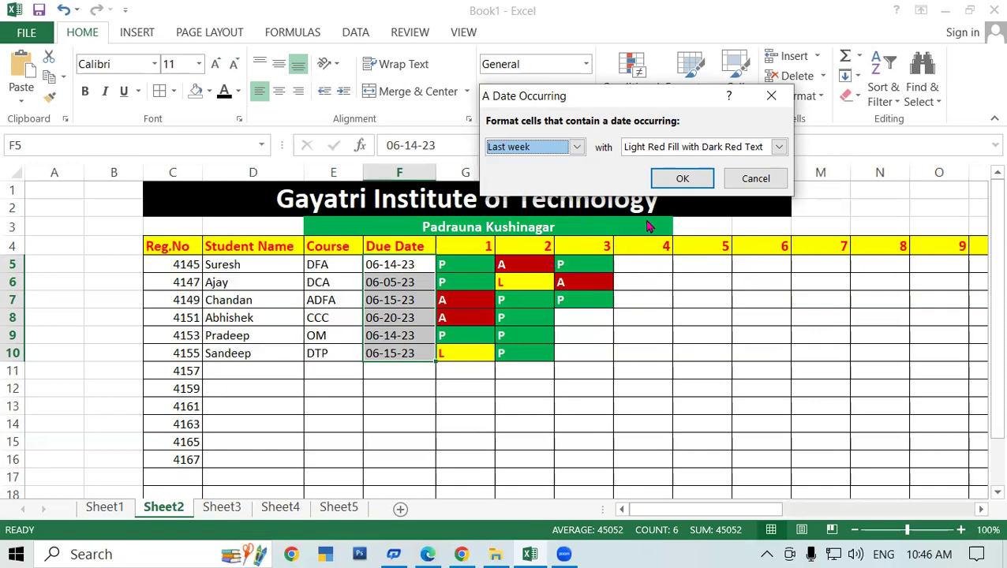
pyautogui.click(759, 180)
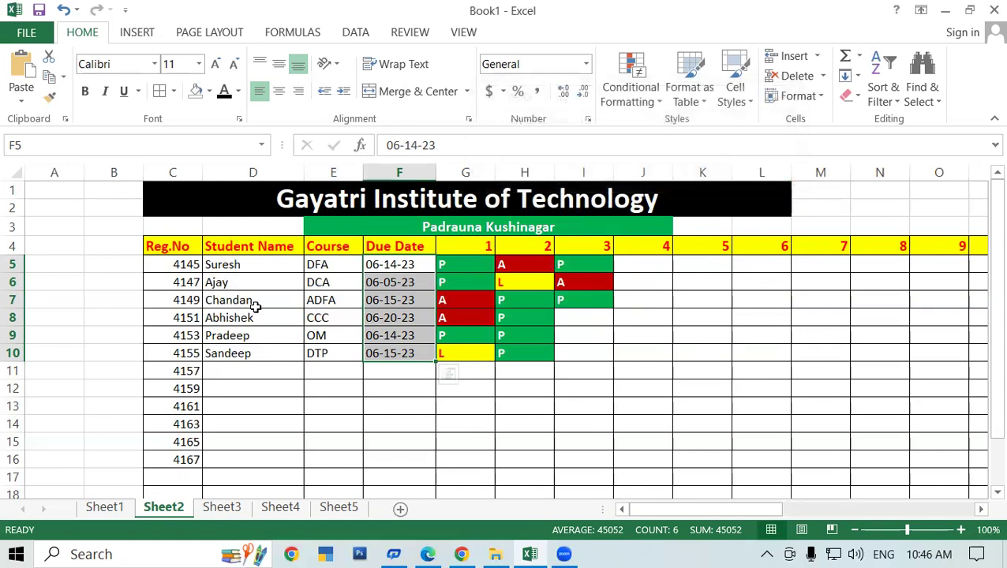
# Step: Rewrite F5's due date day first as 14-06-23
pyautogui.click(352, 298)
pyautogui.click(396, 282)
pyautogui.click(395, 261)
pyautogui.doubleClick(393, 264)
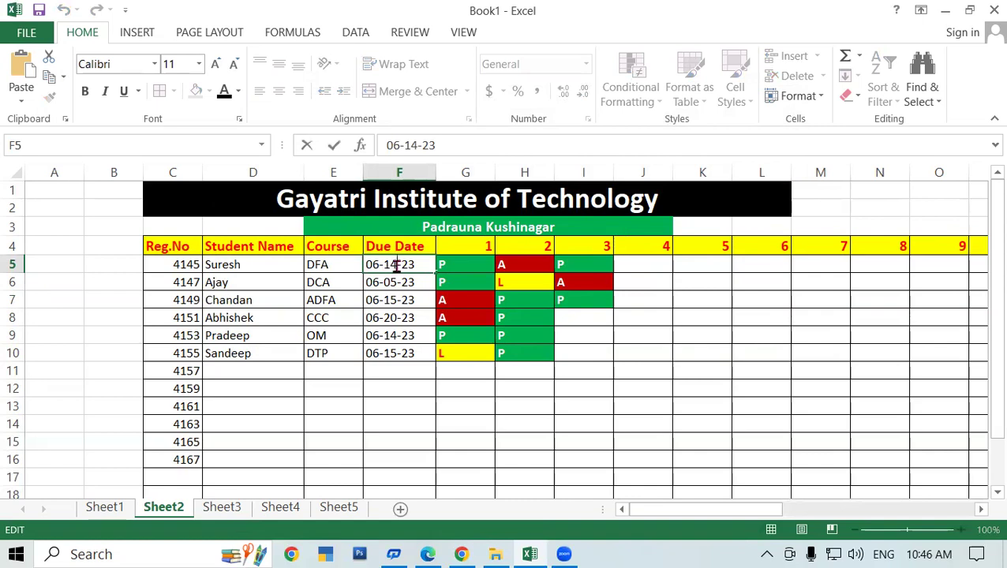
pyautogui.moveTo(397, 266); pyautogui.dragTo(357, 270)
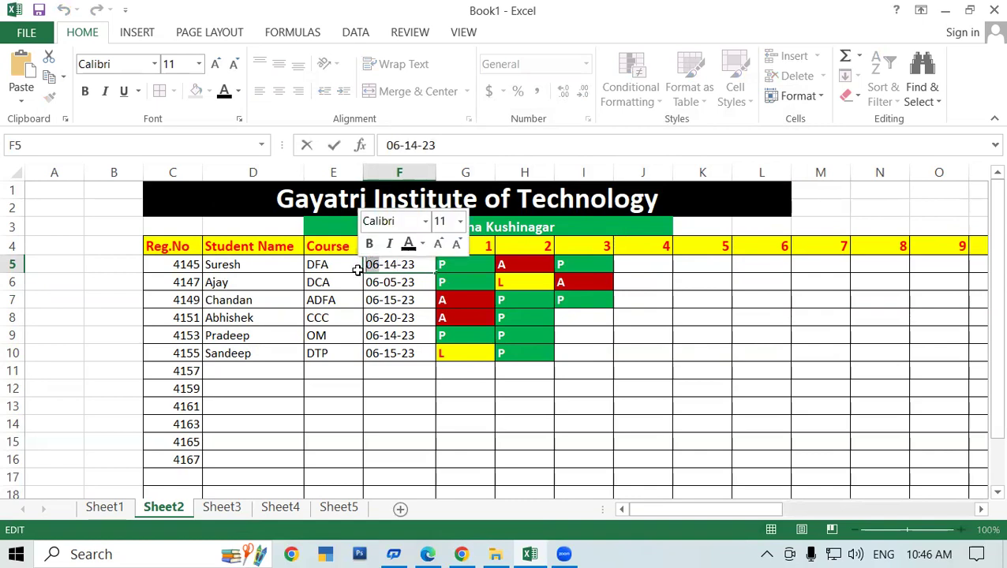
pyautogui.write('14')
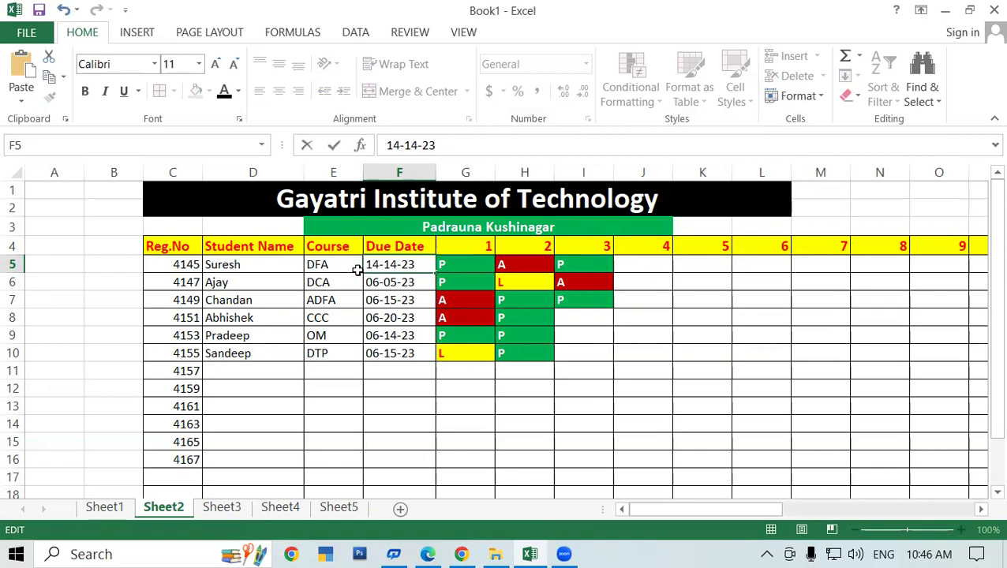
pyautogui.moveTo(395, 265); pyautogui.dragTo(385, 267)
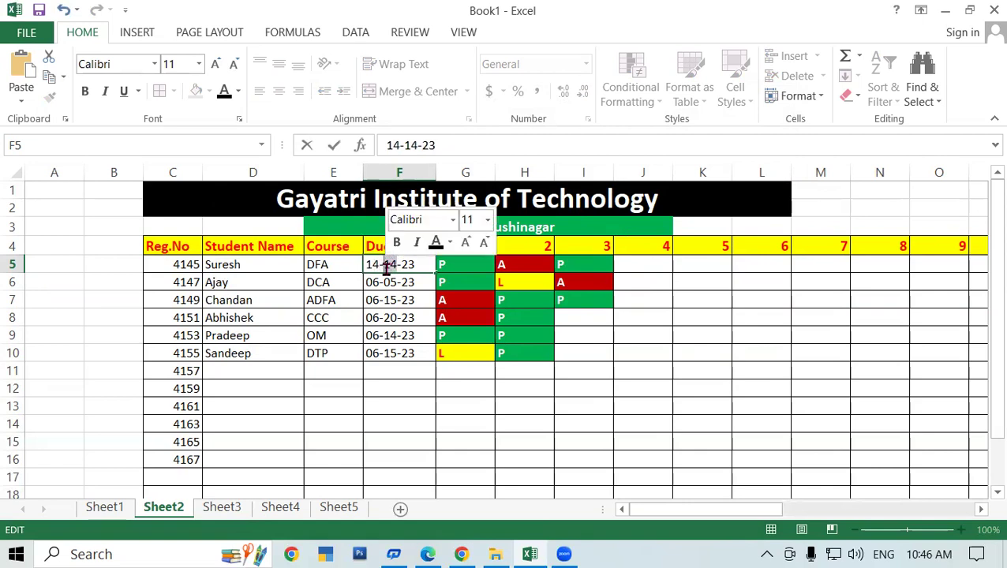
pyautogui.write('06')
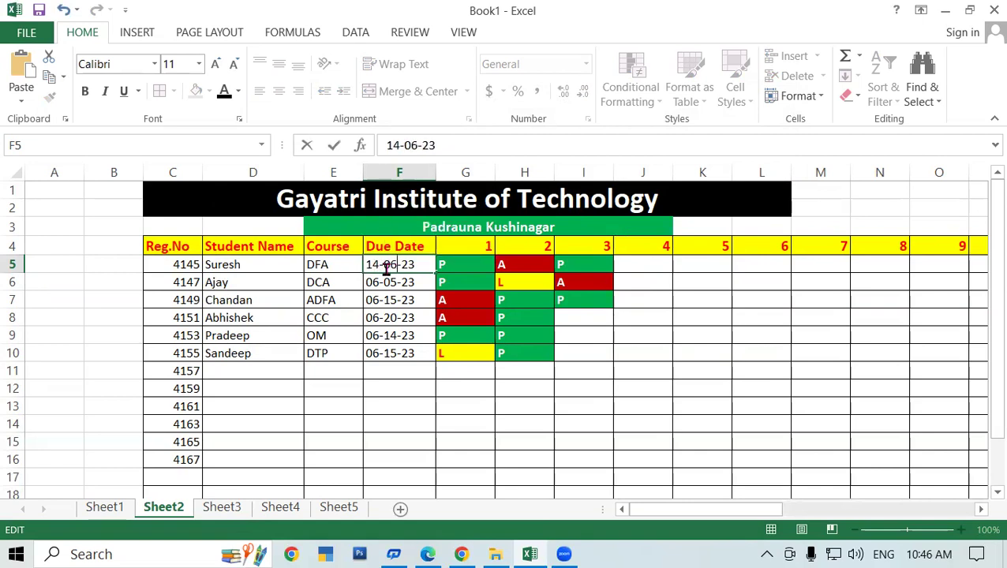
pyautogui.press('Return')
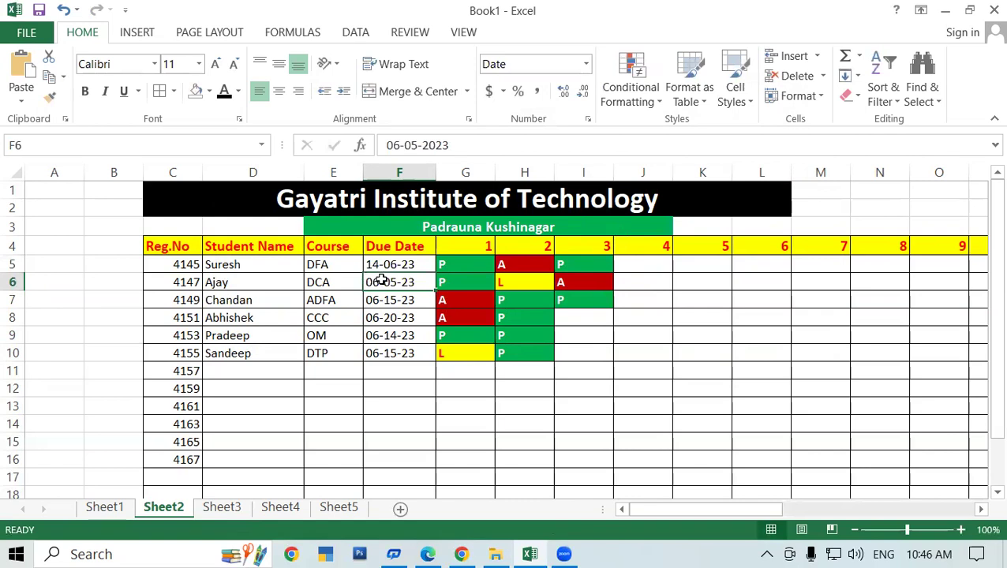
# Step: Rewrite F9's due date as 14-06-23, removing the leftover characters
pyautogui.doubleClick(379, 336)
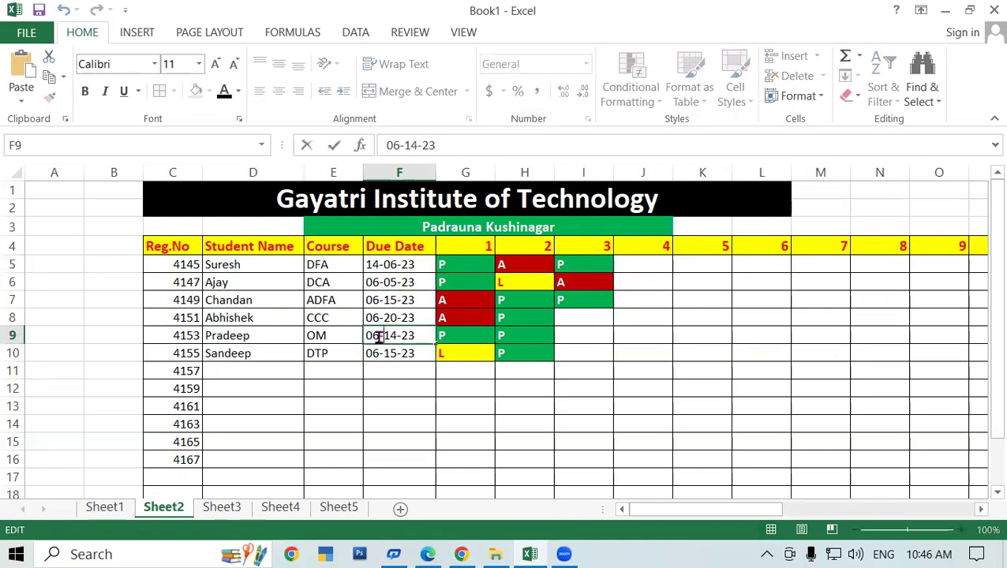
pyautogui.moveTo(377, 335); pyautogui.dragTo(359, 337)
pyautogui.write('14/0')
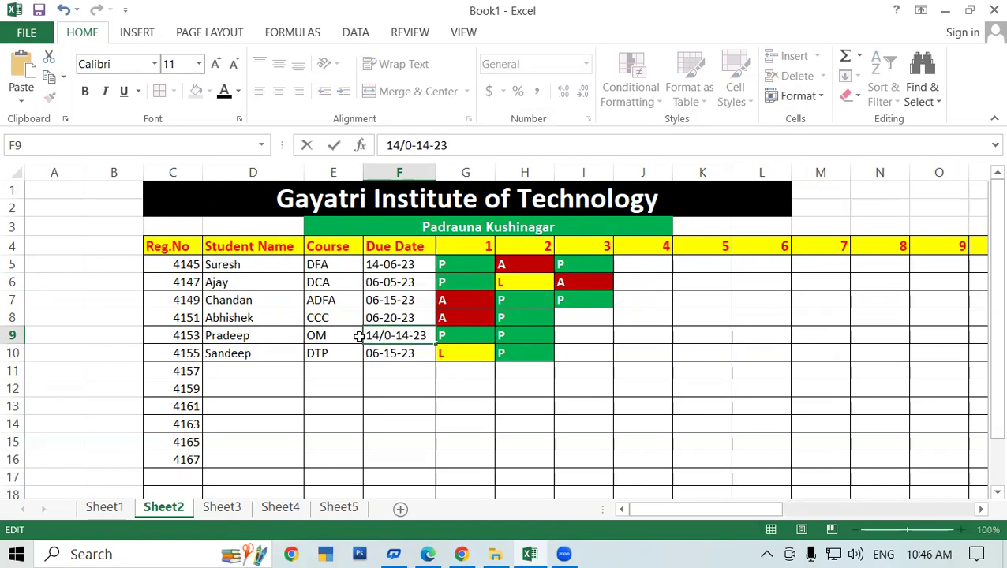
pyautogui.write('6')
pyautogui.press('Return')
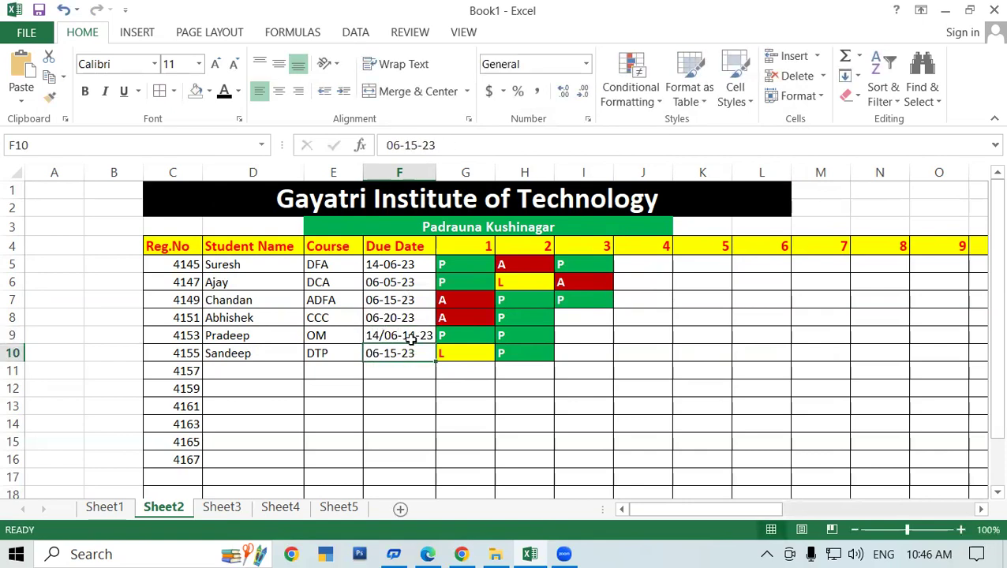
pyautogui.doubleClick(416, 335)
pyautogui.moveTo(418, 335); pyautogui.dragTo(404, 337)
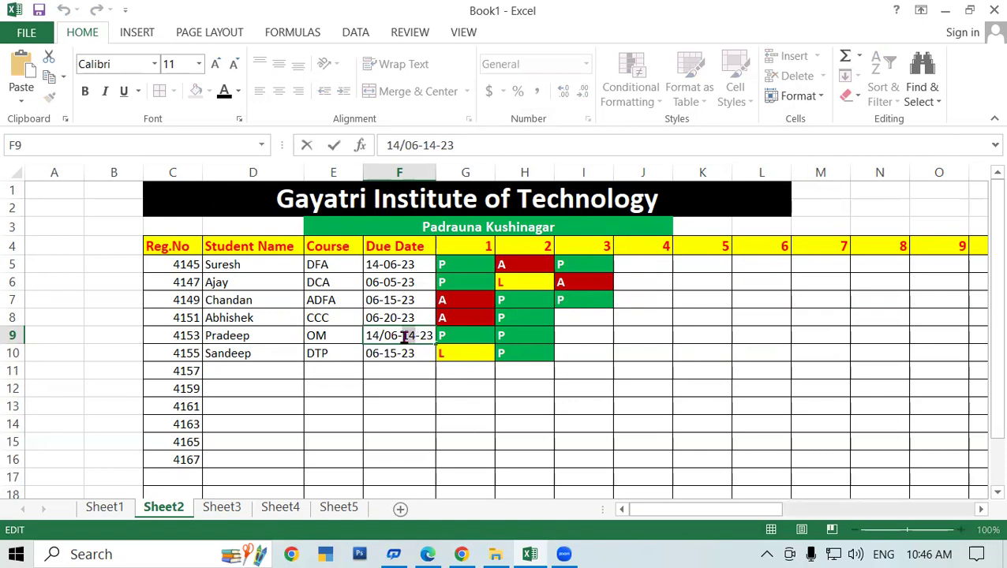
pyautogui.press('BackSpace')
pyautogui.press('BackSpace')
pyautogui.press('Return')
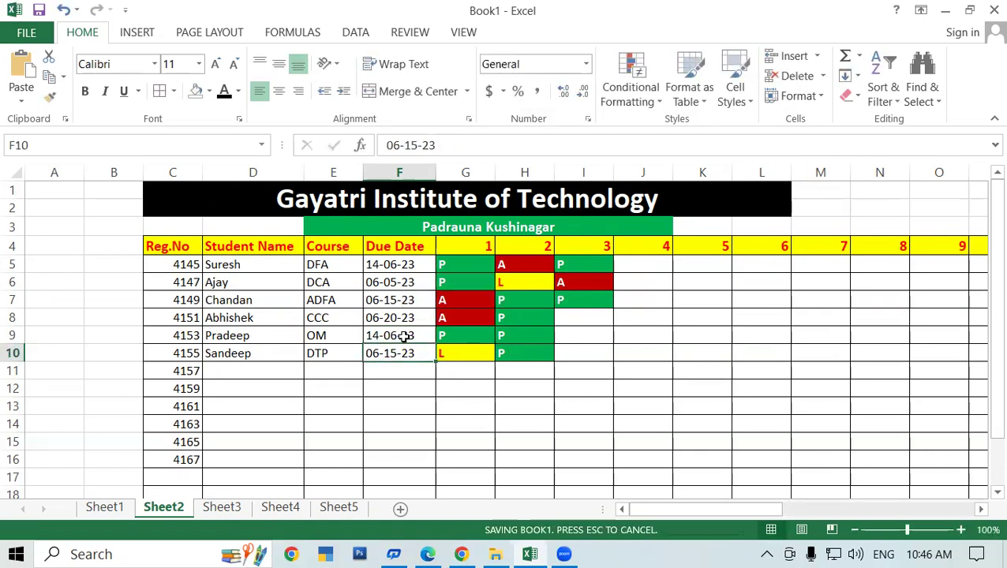
pyautogui.click(590, 351)
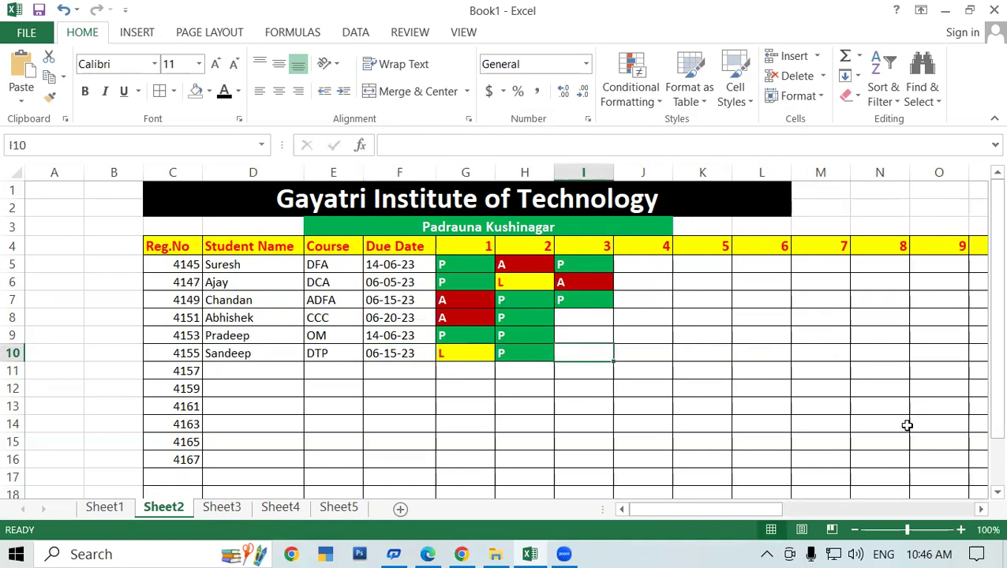
# Step: Apply an A Date Occurring rule for This week with Light Red Fill to F5:F10
pyautogui.moveTo(385, 262); pyautogui.dragTo(398, 351)
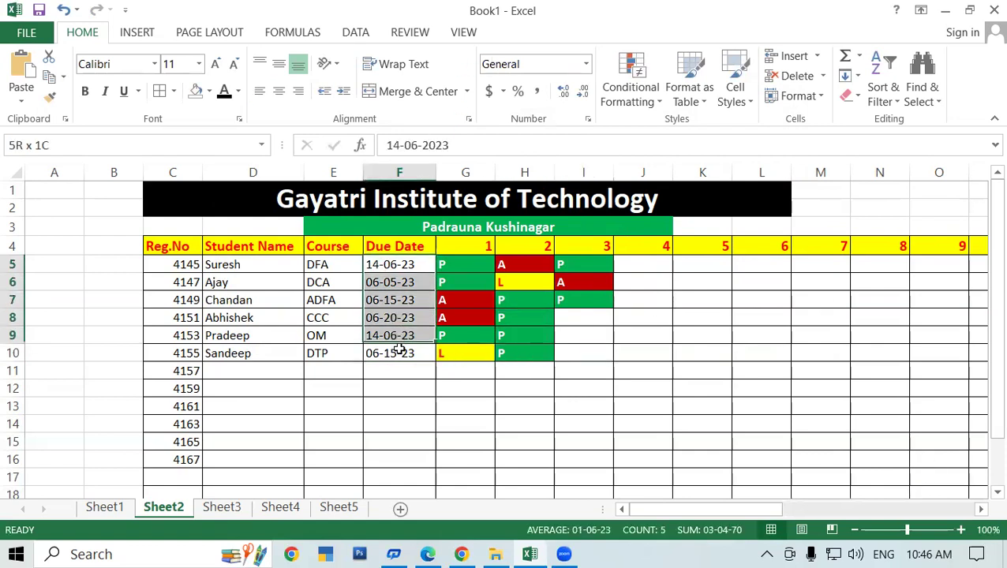
pyautogui.click(647, 83)
pyautogui.moveTo(691, 130)
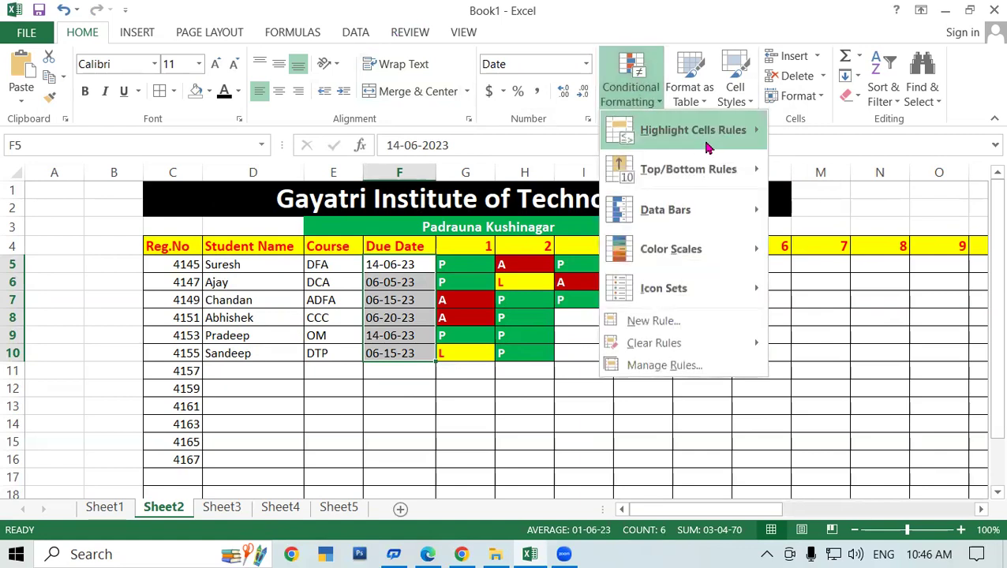
pyautogui.click(901, 394)
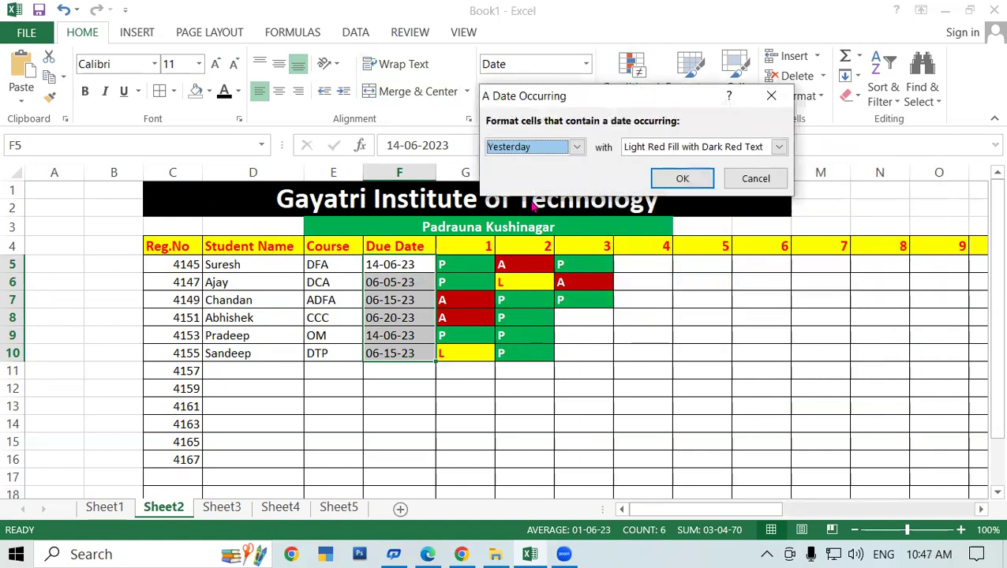
pyautogui.click(577, 146)
pyautogui.click(553, 178)
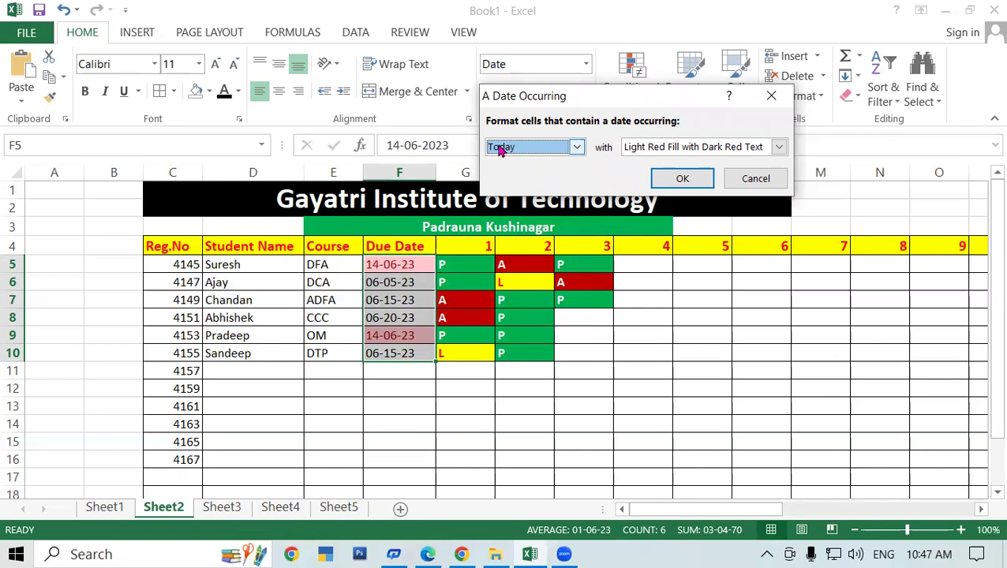
pyautogui.click(499, 151)
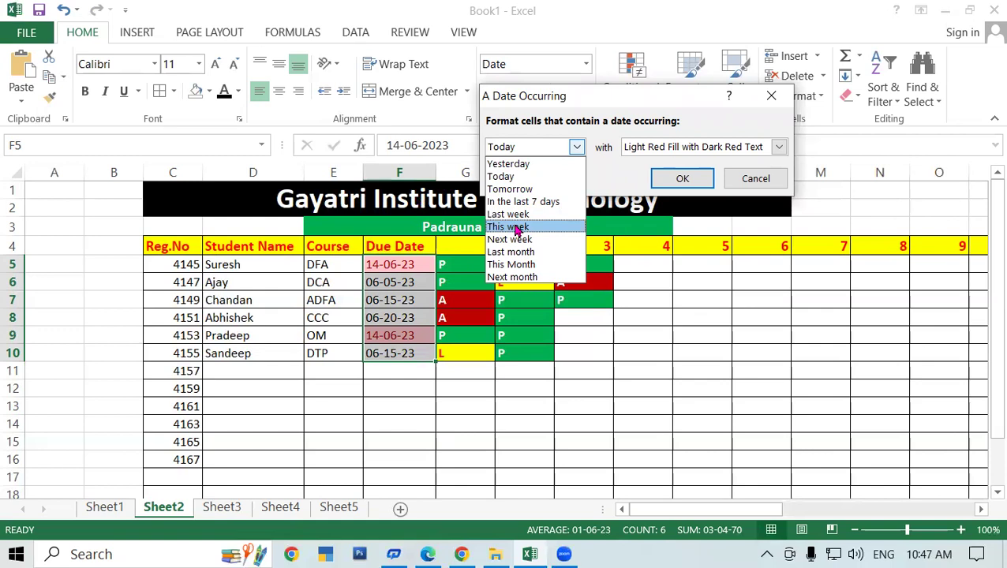
pyautogui.click(516, 228)
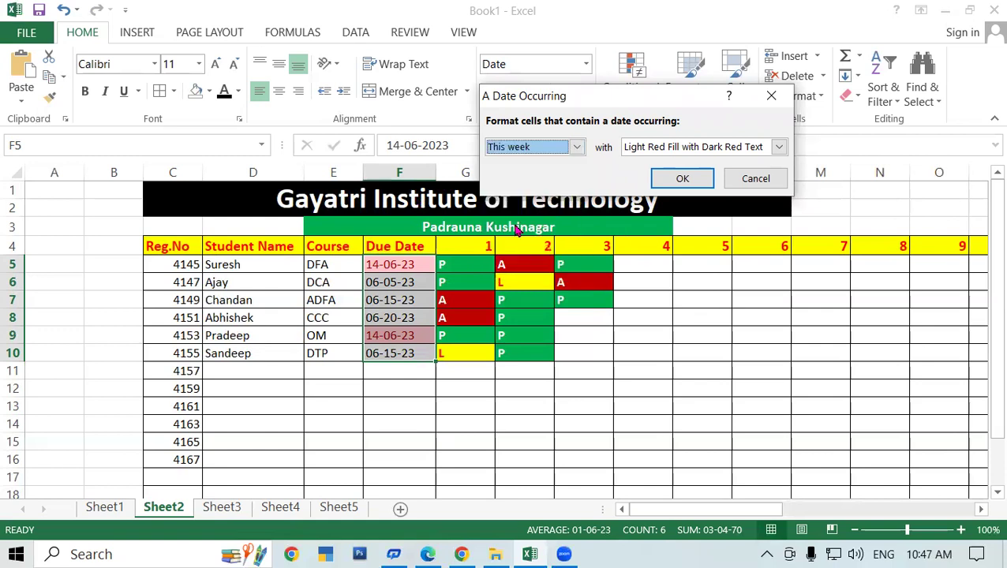
pyautogui.click(676, 182)
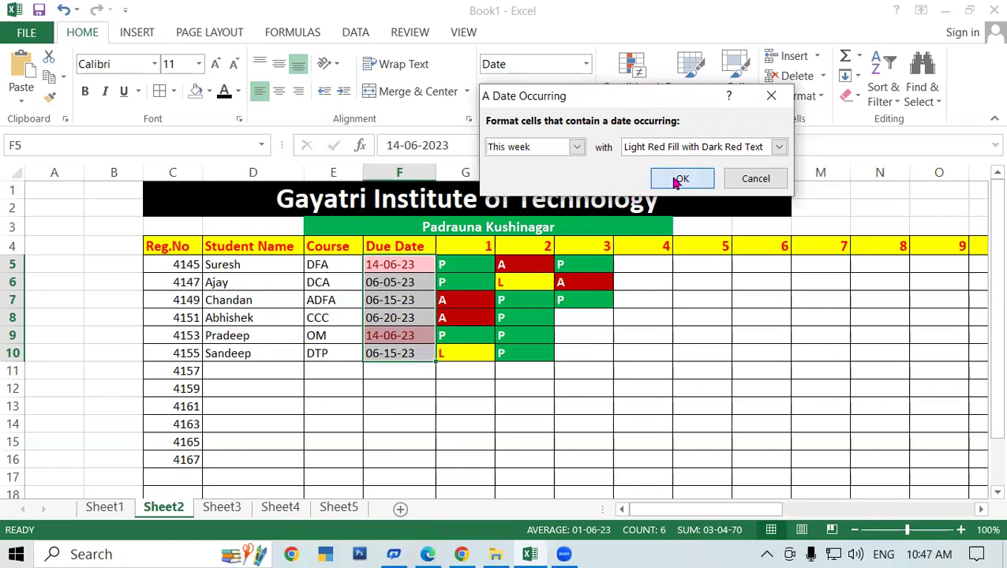
pyautogui.click(388, 314)
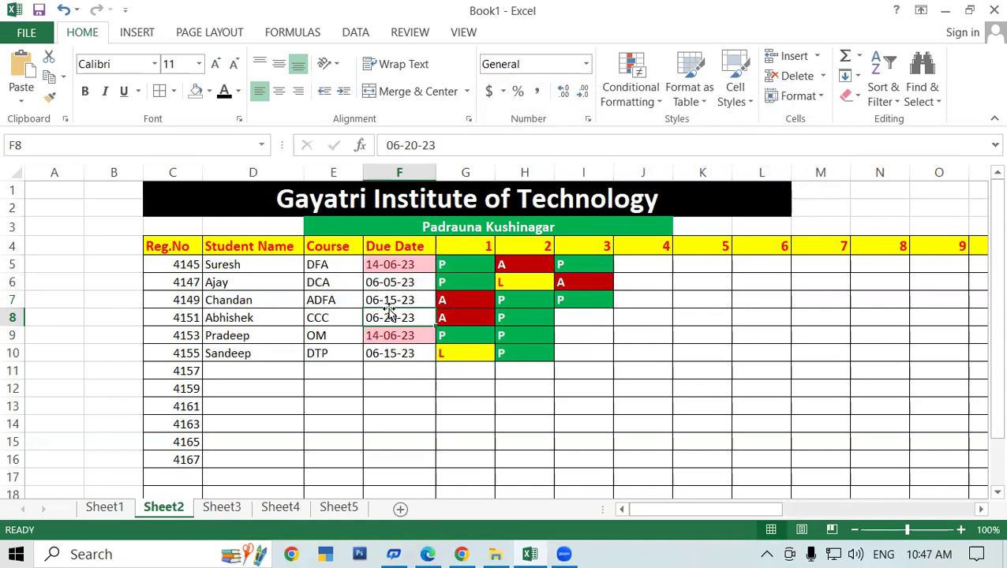
# Step: Edit F7's date, replacing the long run of typed 5s with -06
pyautogui.click(379, 301)
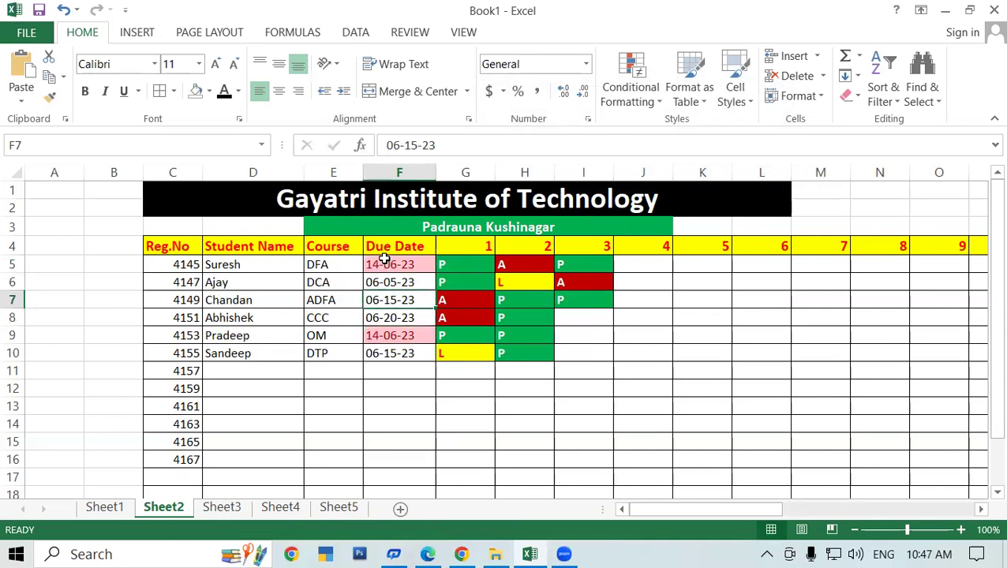
pyautogui.click(384, 260)
pyautogui.doubleClick(377, 301)
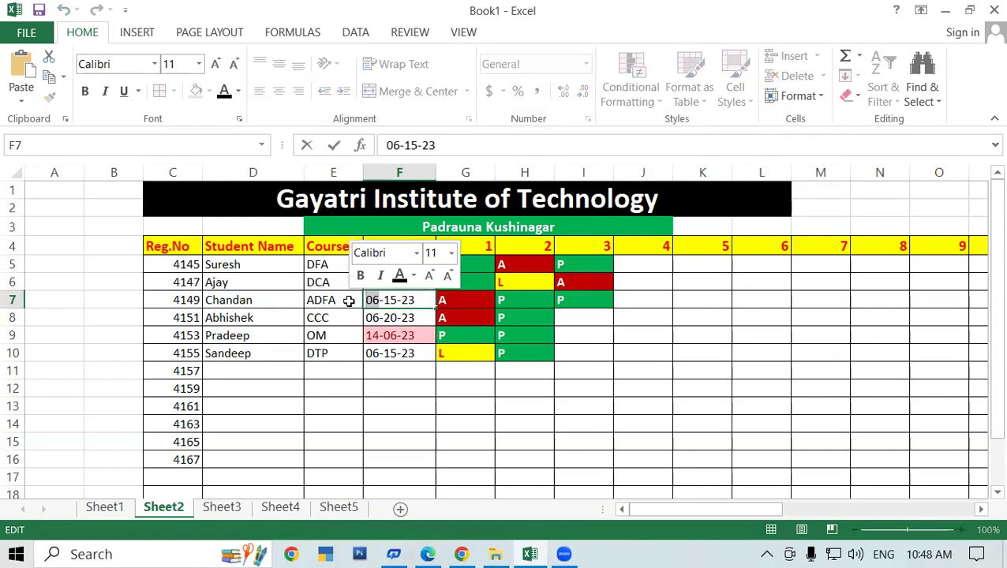
pyautogui.write('155555555555555555555555555')
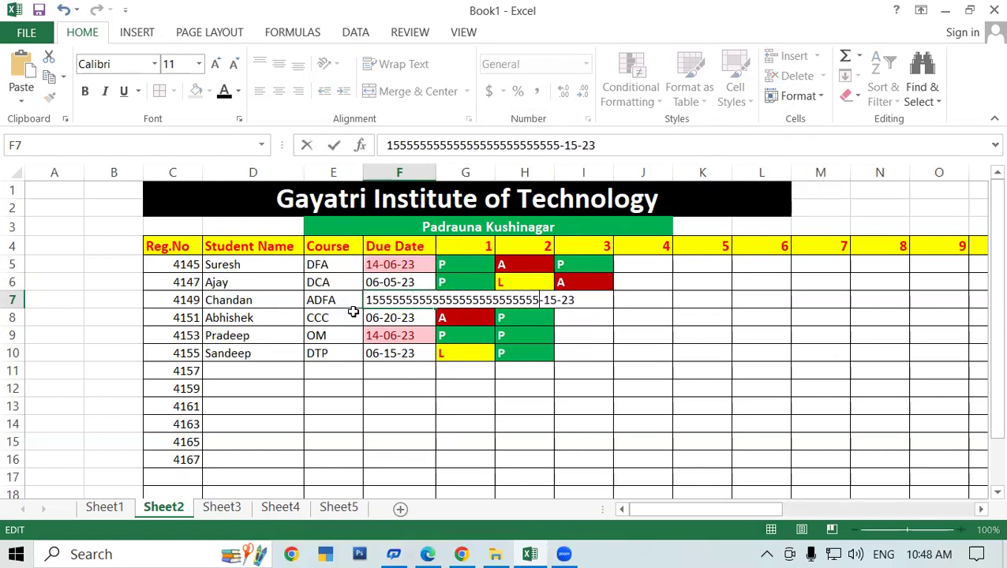
pyautogui.write('555555555555555555555555555555555555555555555555555555555555555')
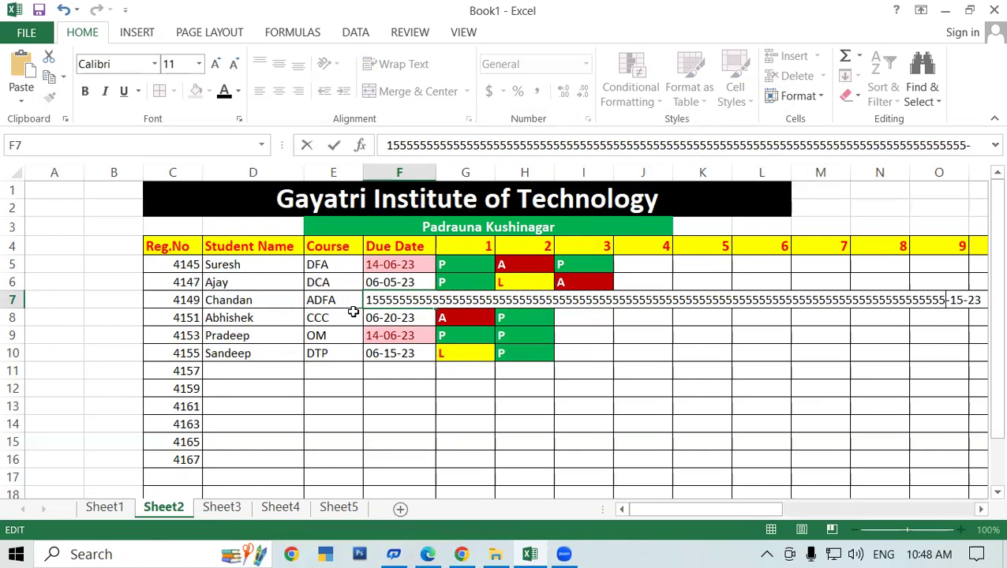
pyautogui.write('5555555555555555555555555555555555555555555')
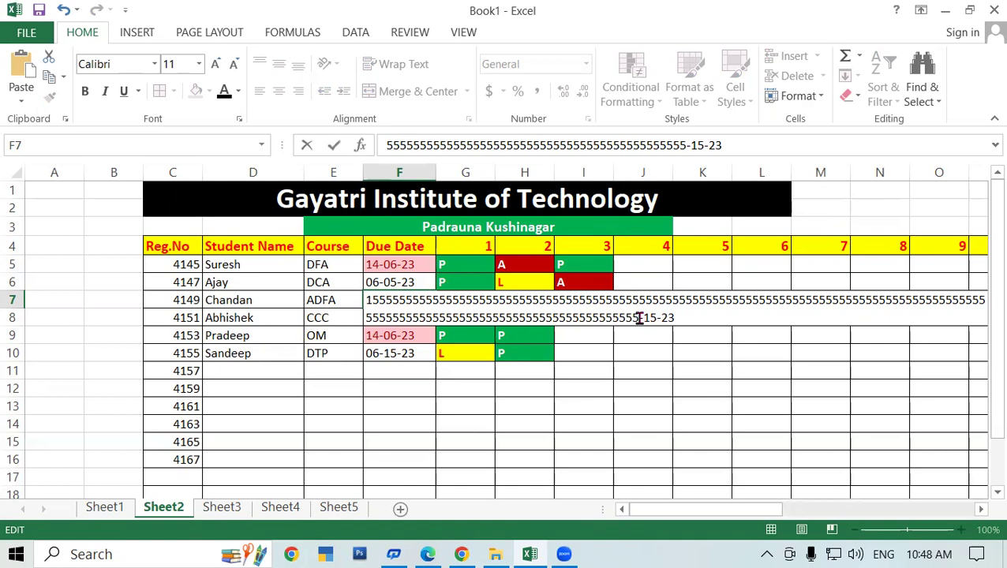
pyautogui.moveTo(639, 317); pyautogui.dragTo(381, 300)
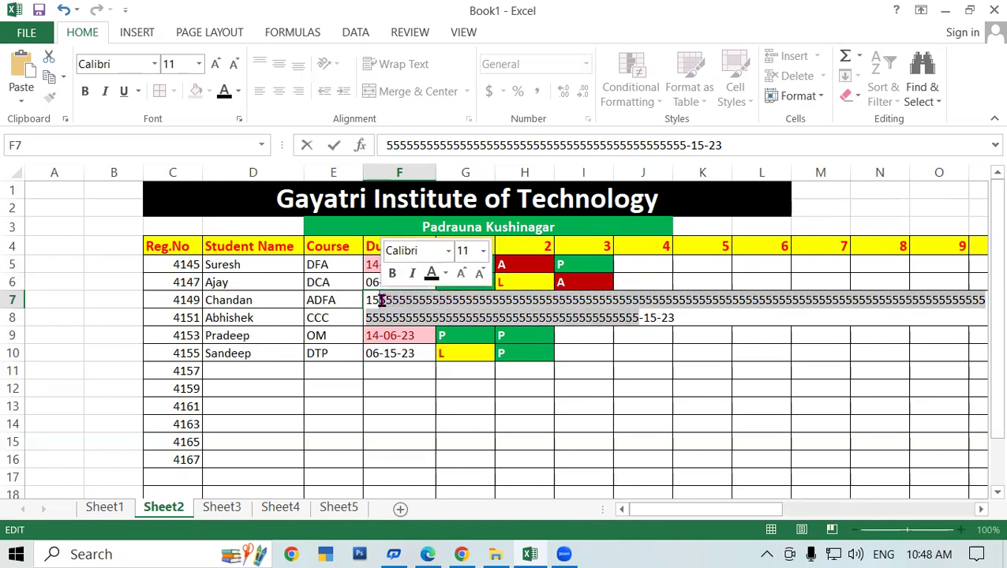
pyautogui.write('-0')
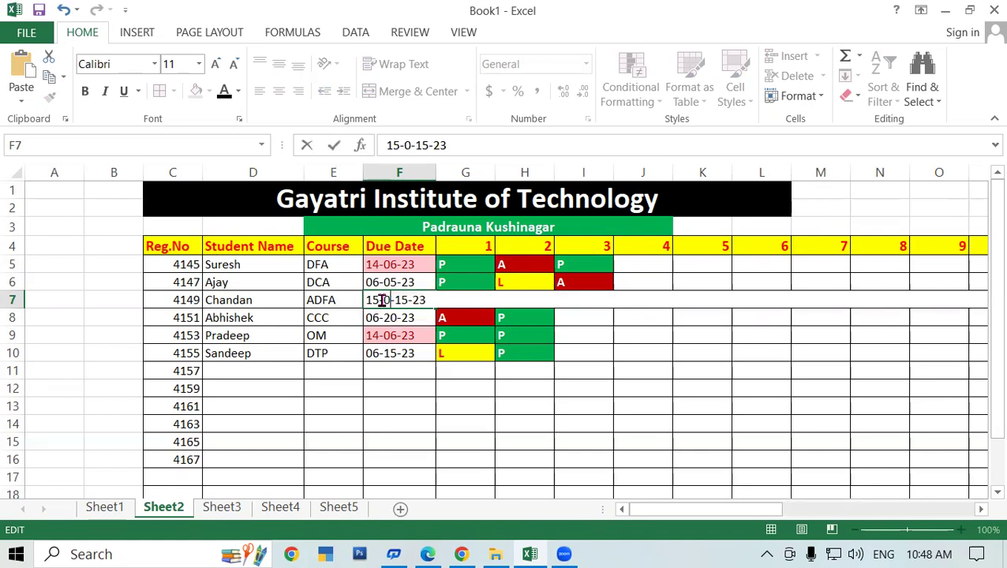
pyautogui.write('6')
pyautogui.press('Return')
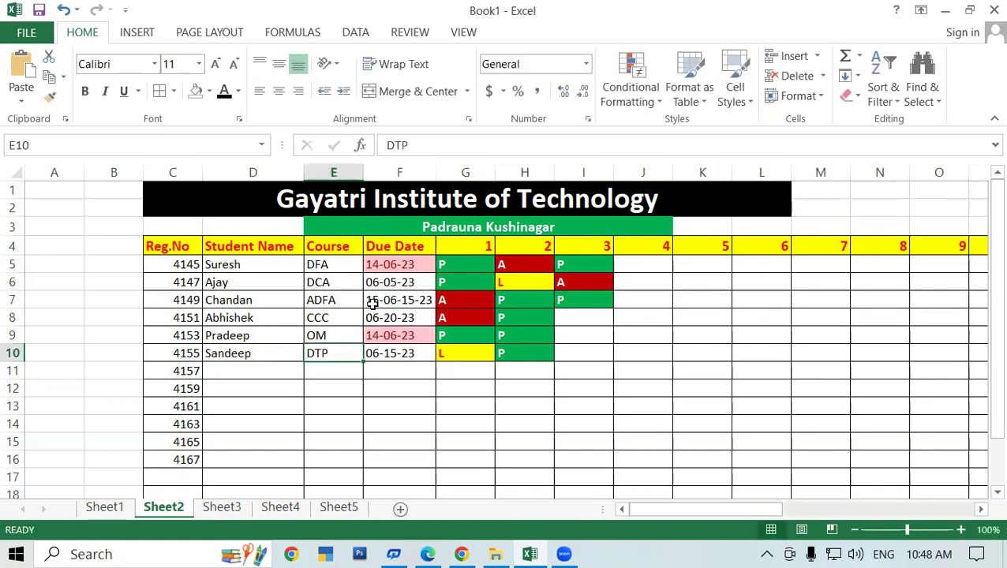
# Step: Delete the extra '15-' so F7 reads 15-06-23
pyautogui.moveTo(383, 266); pyautogui.dragTo(400, 355)
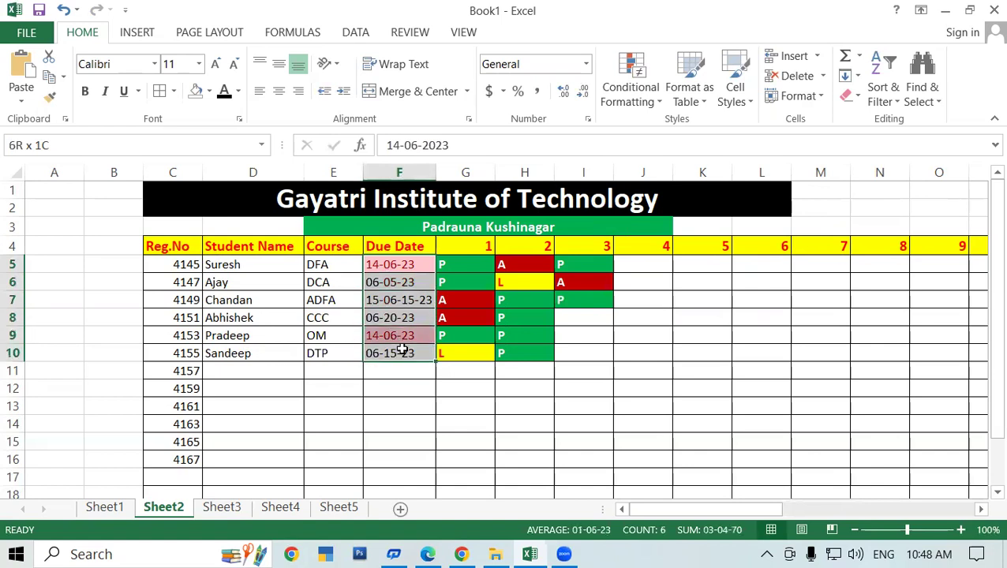
pyautogui.click(441, 302)
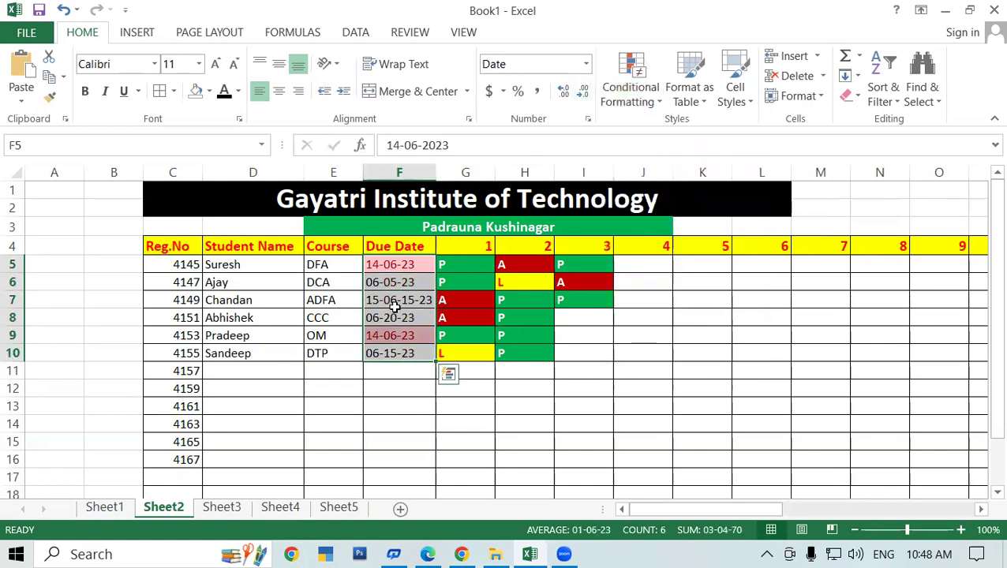
pyautogui.click(392, 303)
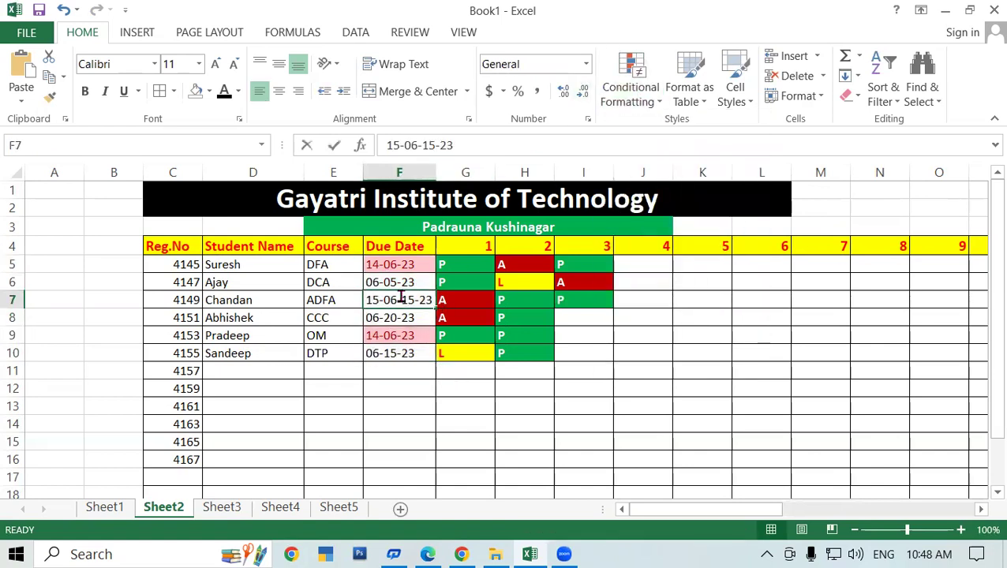
pyautogui.doubleClick(398, 298)
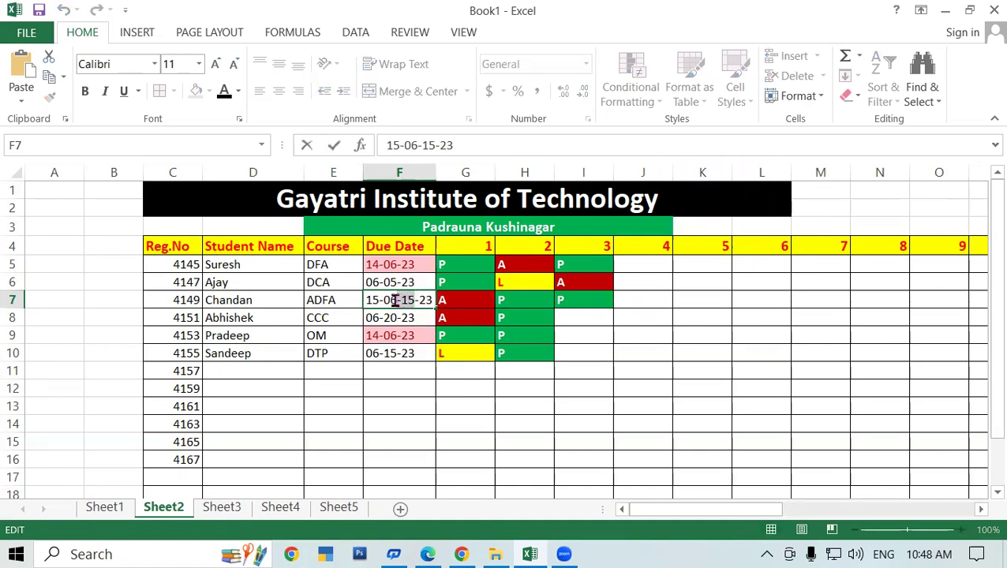
pyautogui.press('BackSpace')
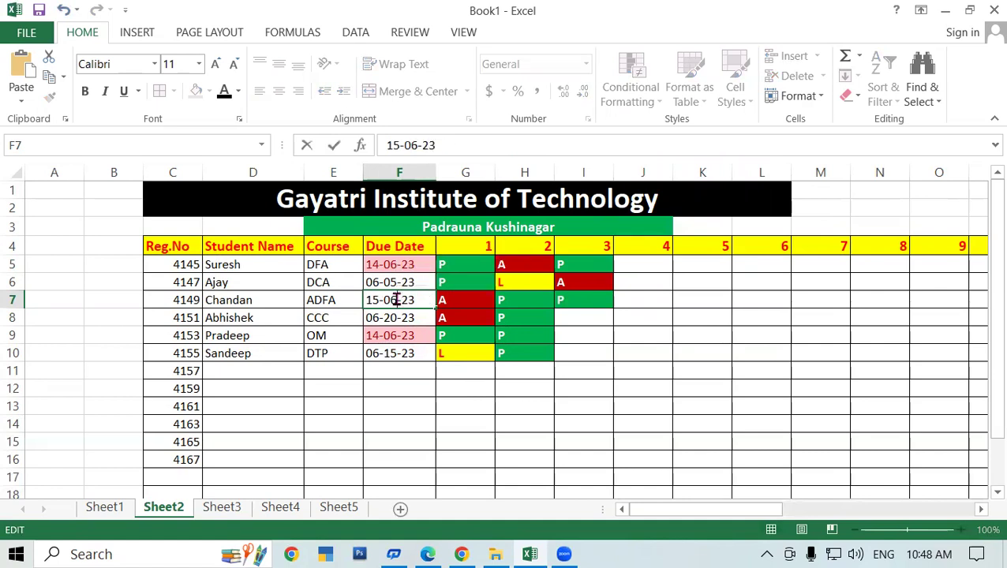
pyautogui.click(369, 341)
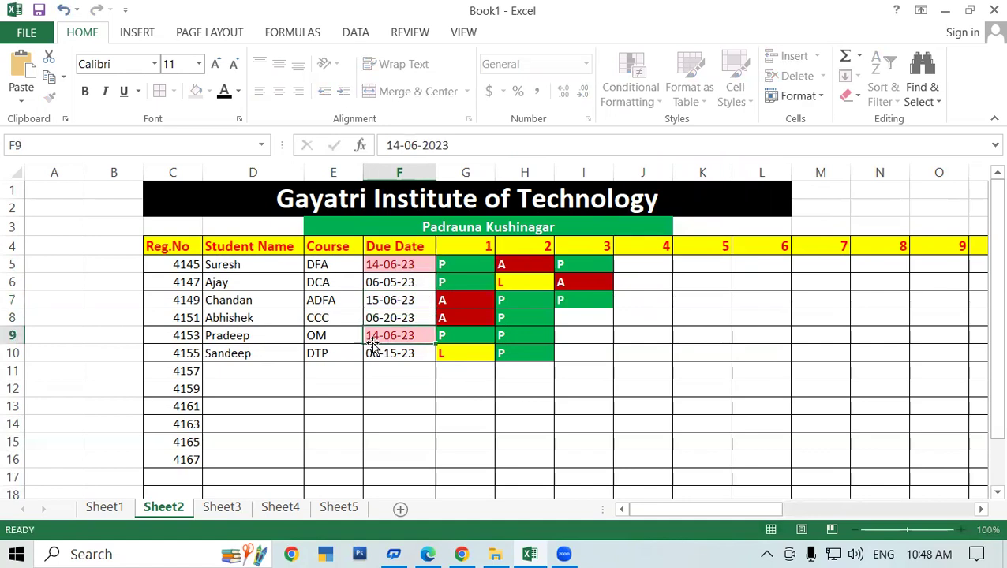
pyautogui.click(427, 382)
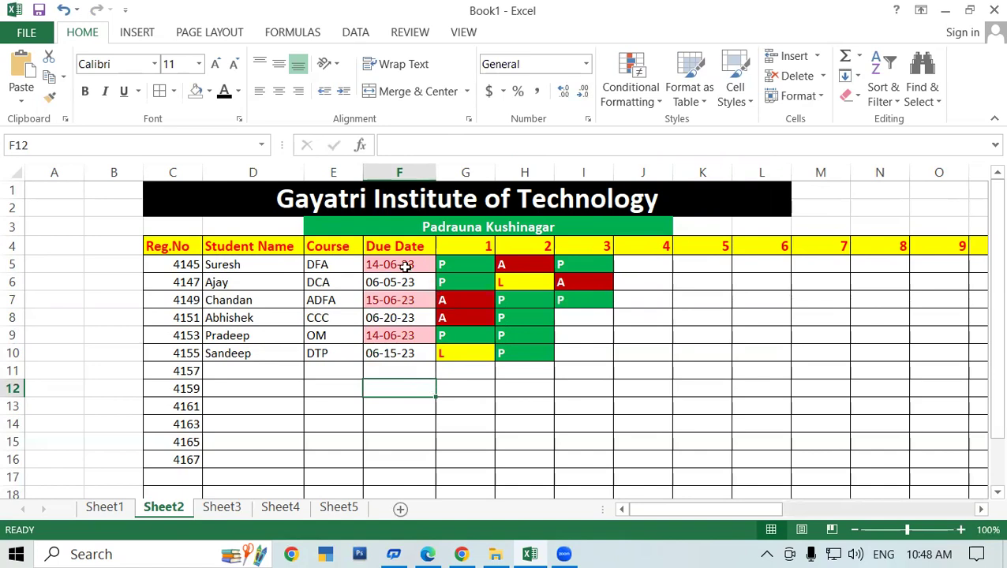
pyautogui.moveTo(403, 265); pyautogui.dragTo(410, 352)
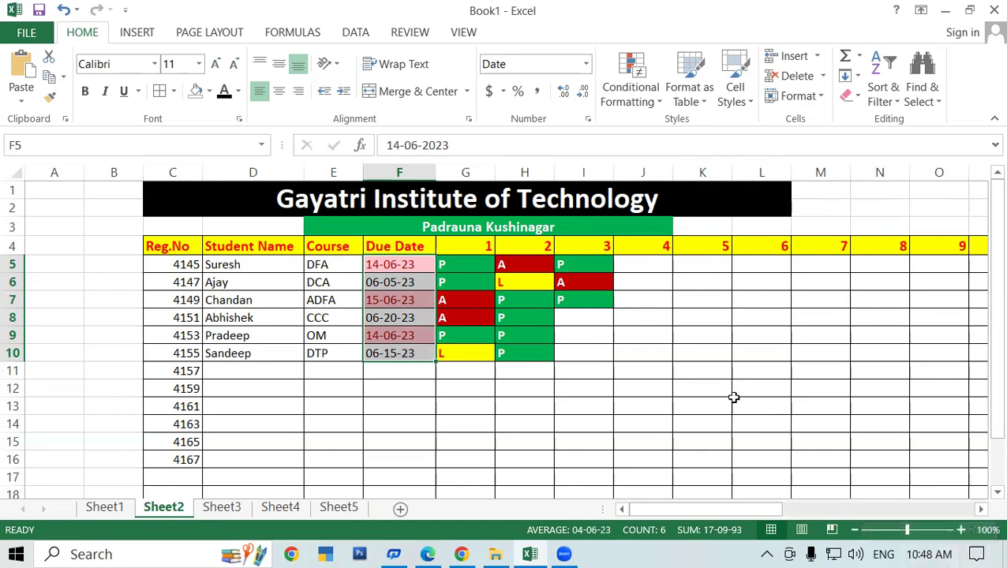
pyautogui.click(524, 353)
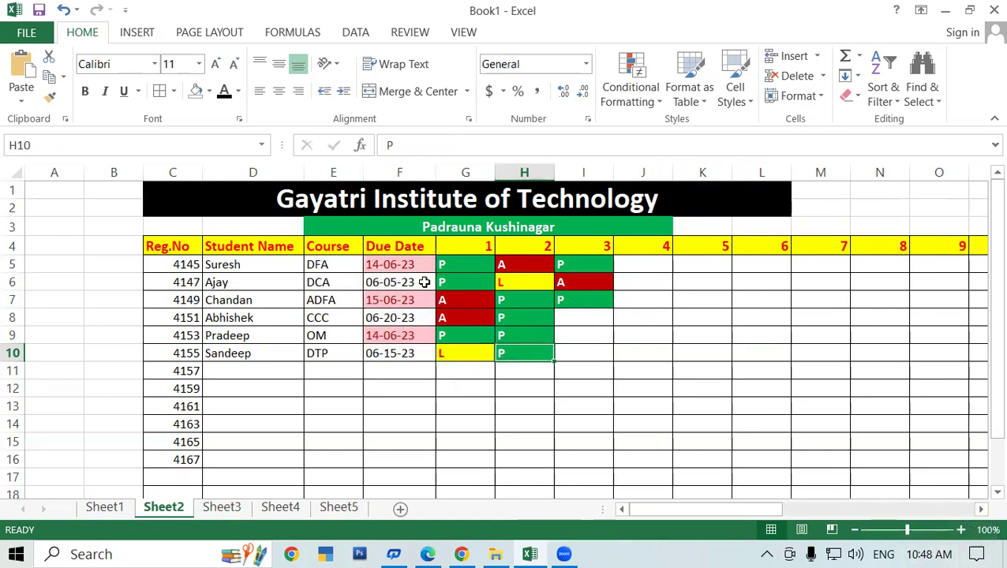
# Step: Clear the dates in F5:F10 and enter 10-06-23 in F5
pyautogui.click(398, 382)
pyautogui.moveTo(379, 264); pyautogui.dragTo(386, 348)
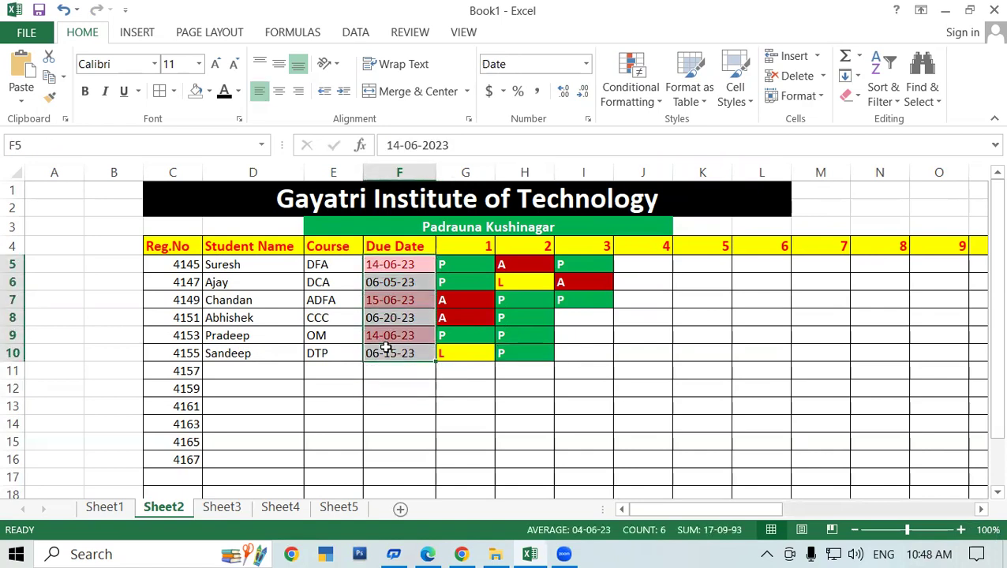
pyautogui.press('Delete')
pyautogui.click(384, 264)
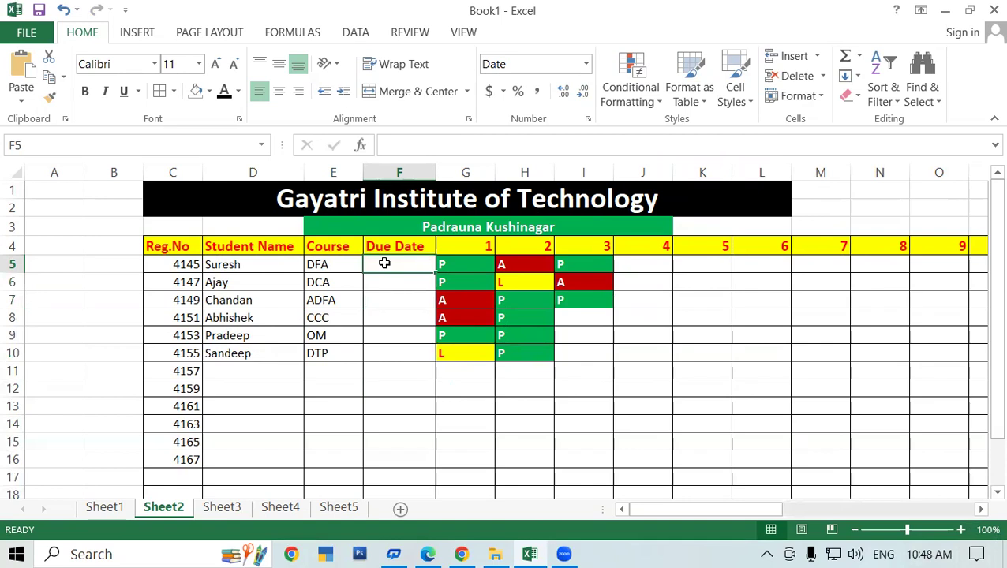
pyautogui.write('10/')
pyautogui.press('BackSpace')
pyautogui.write('-06-23')
pyautogui.press('Return')
# Step: Enter 15-06-23, 11-06-23, 12-06-23, 08-06-23 and 20-06-23 in F6 through F10
pyautogui.write('1')
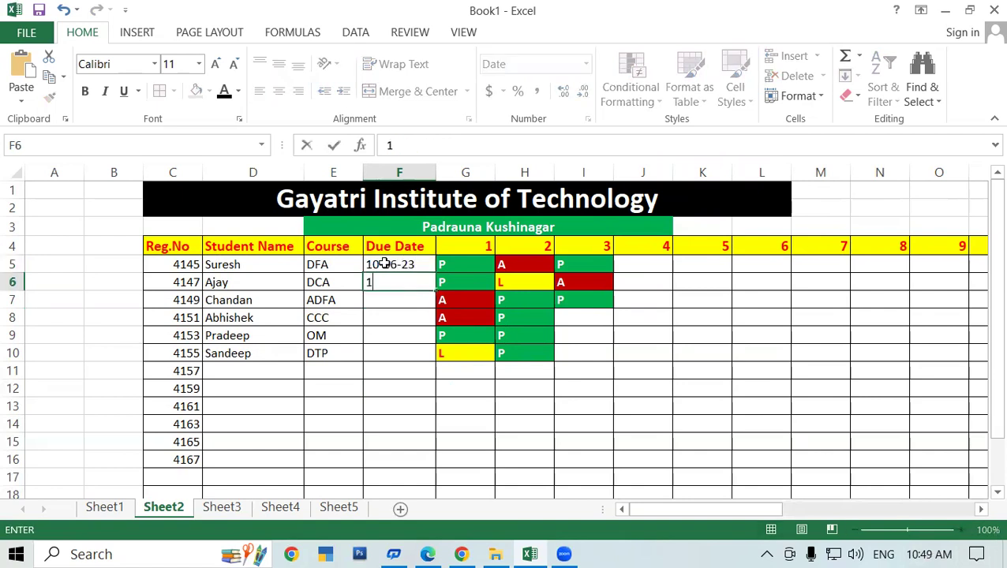
pyautogui.write('5-')
pyautogui.write('06-23')
pyautogui.press('Return')
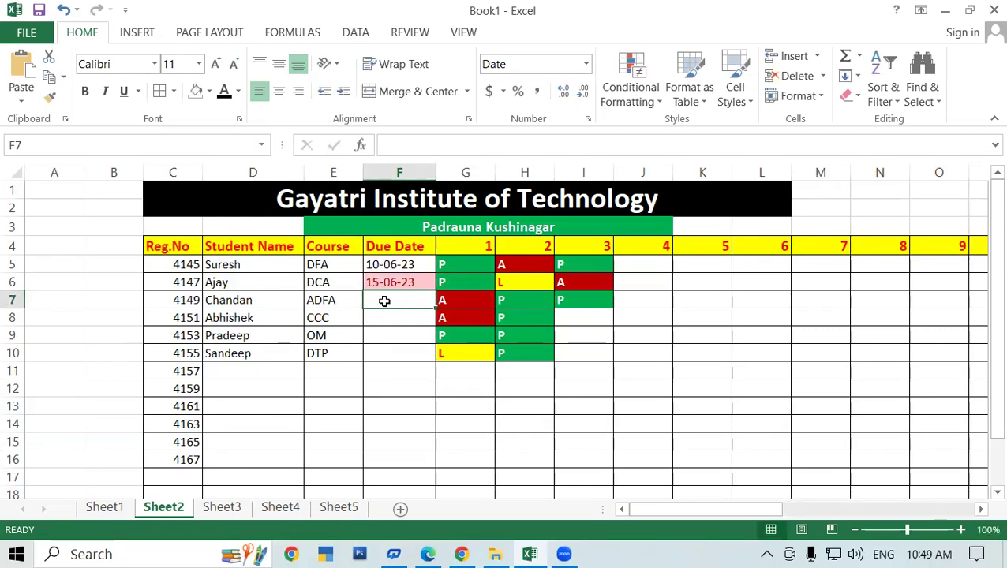
pyautogui.write('11-06-23')
pyautogui.press('Return')
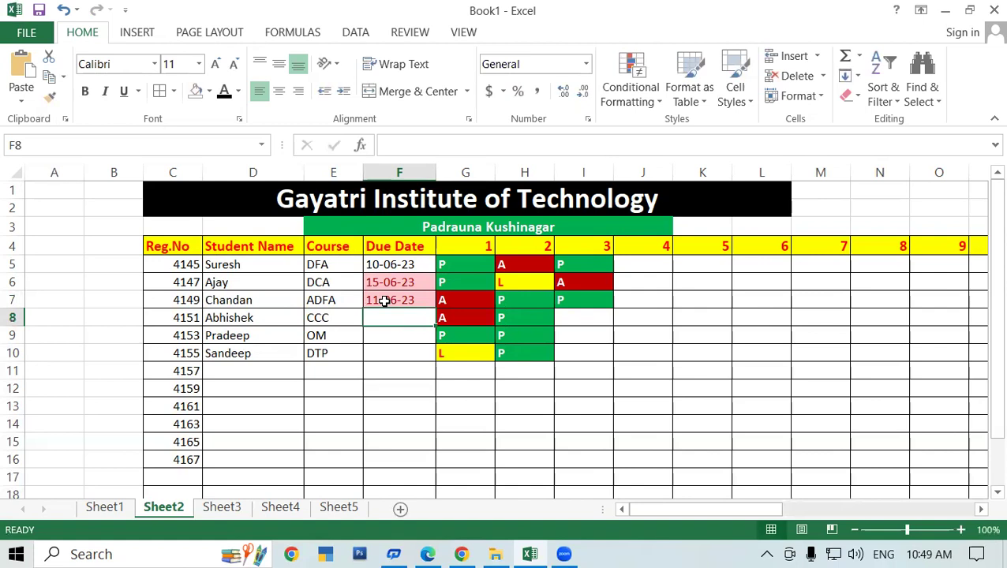
pyautogui.write('12-06-23')
pyautogui.press('Return')
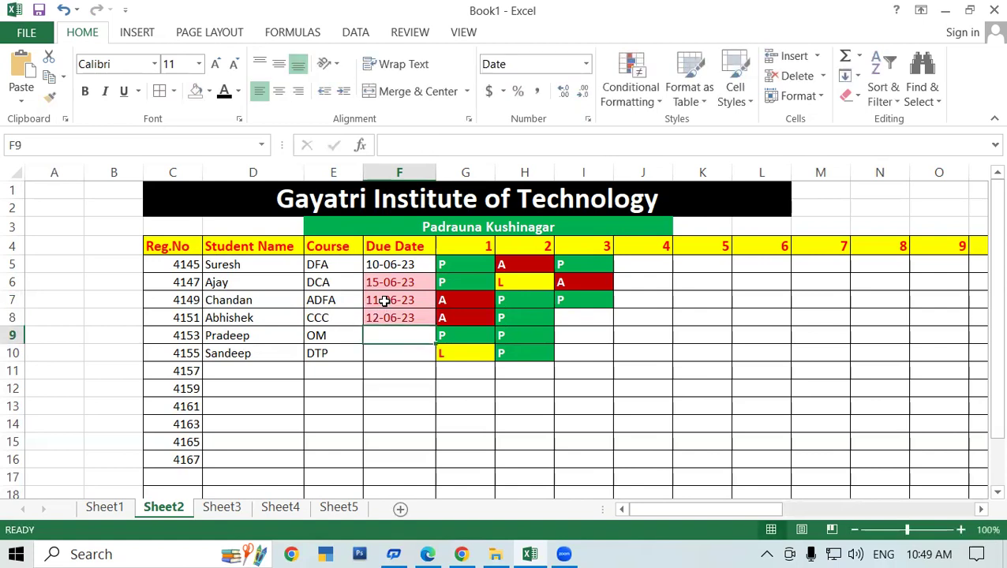
pyautogui.write('05-')
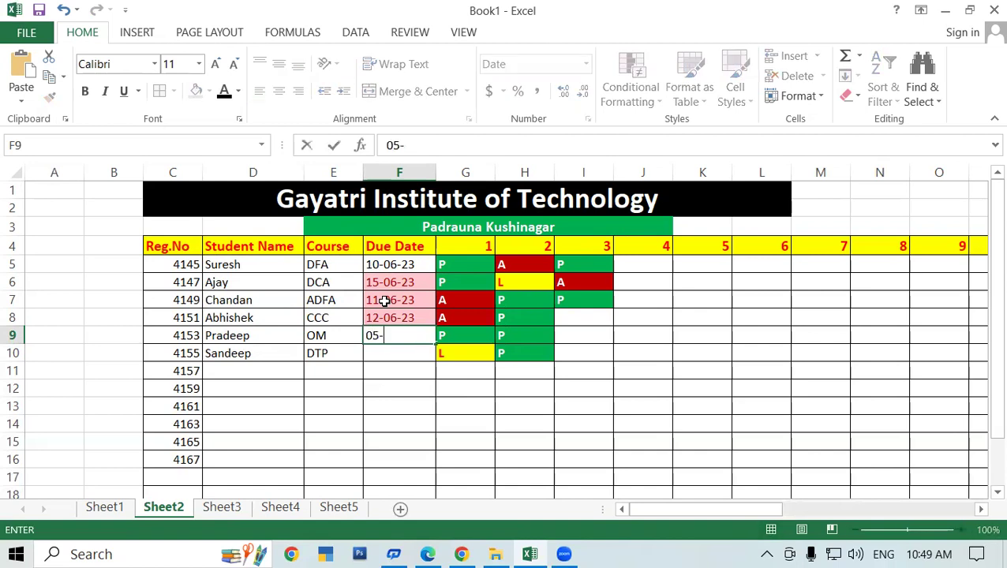
pyautogui.press('BackSpace')
pyautogui.press('BackSpace')
pyautogui.write('8-')
pyautogui.write('06-23')
pyautogui.press('Return')
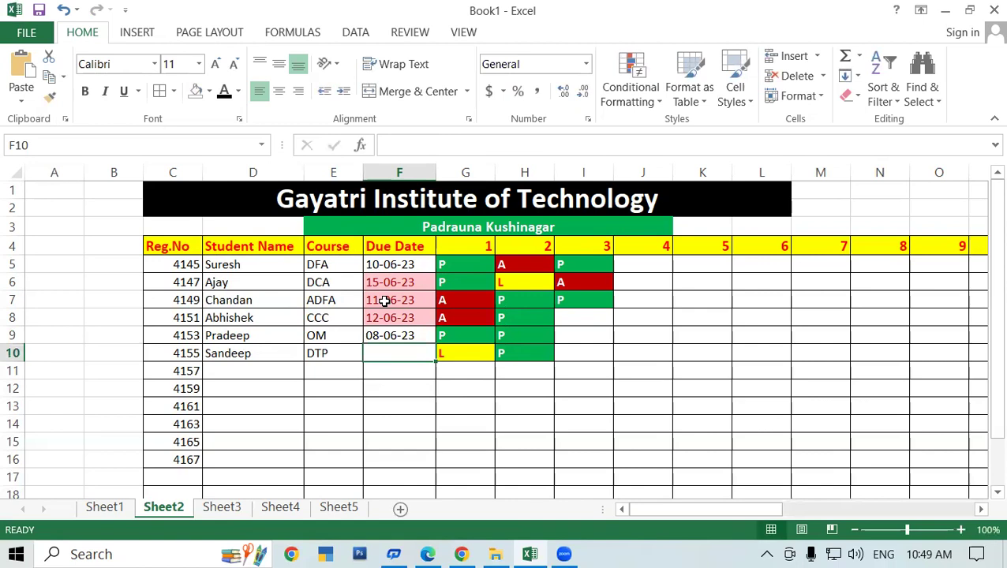
pyautogui.write('20-06-2')
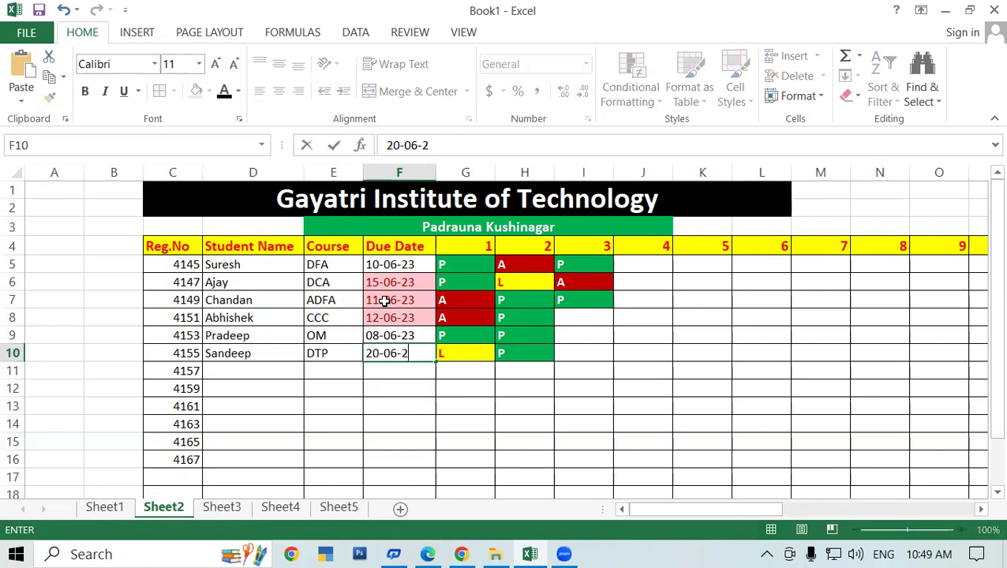
pyautogui.write('3')
pyautogui.press('Return')
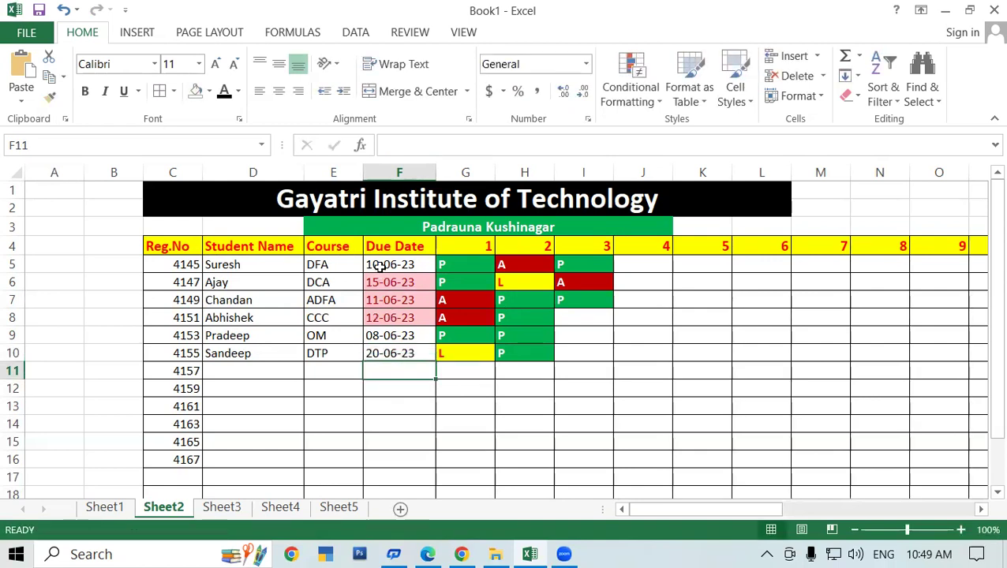
# Step: Clear the existing highlighting rules from the Due Date cells F5:F10
pyautogui.moveTo(395, 264); pyautogui.dragTo(390, 353)
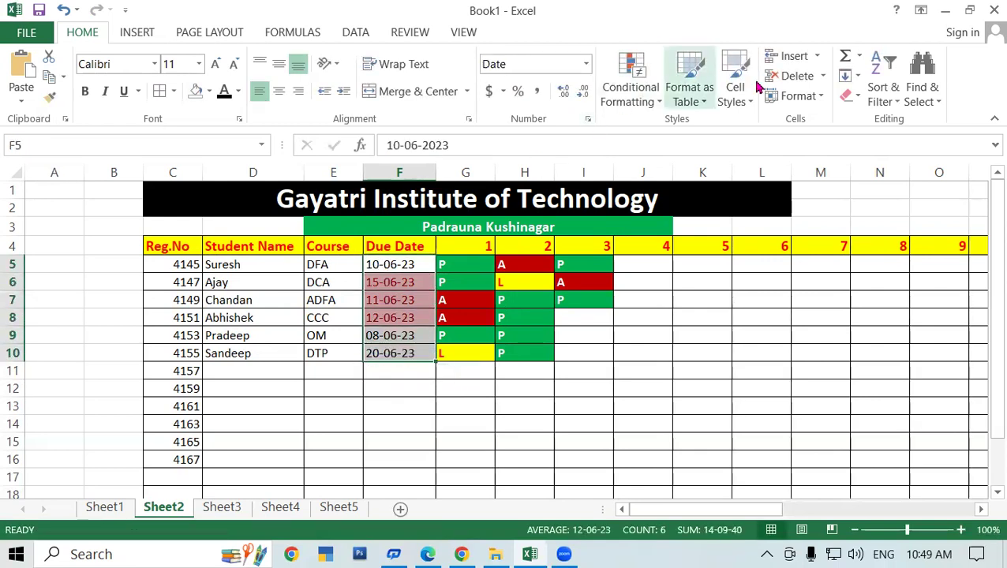
pyautogui.click(647, 103)
pyautogui.moveTo(653, 343)
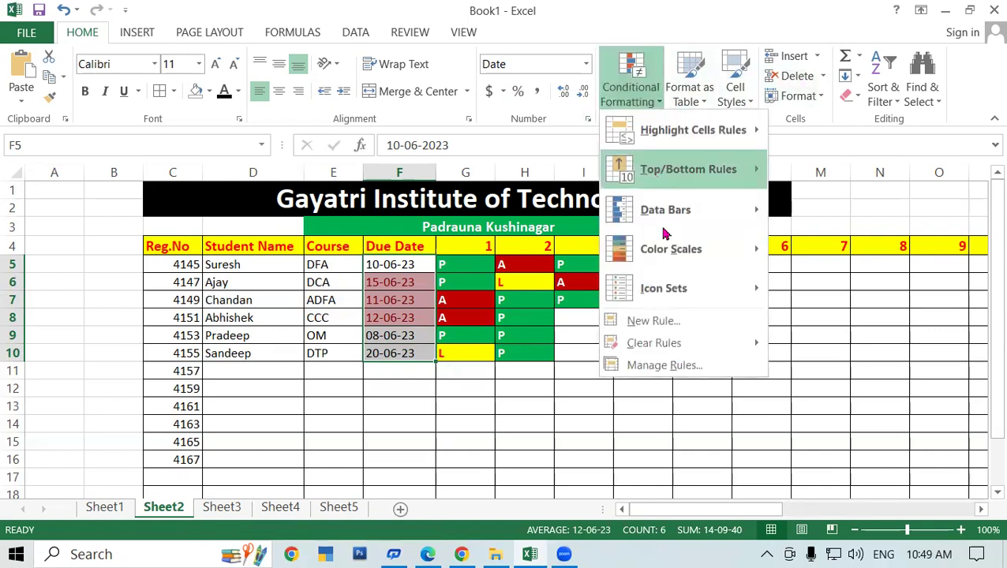
pyautogui.click(836, 341)
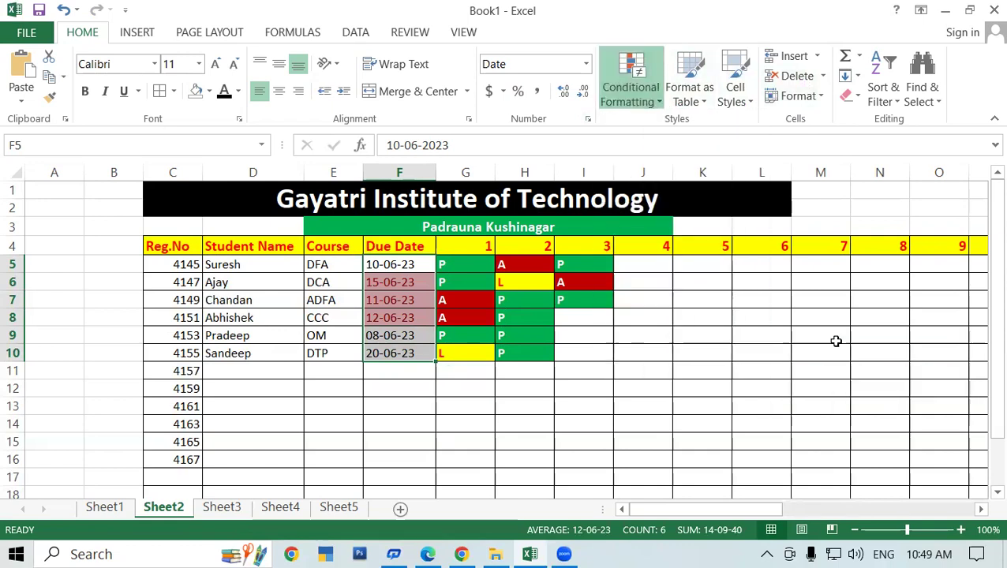
pyautogui.click(524, 405)
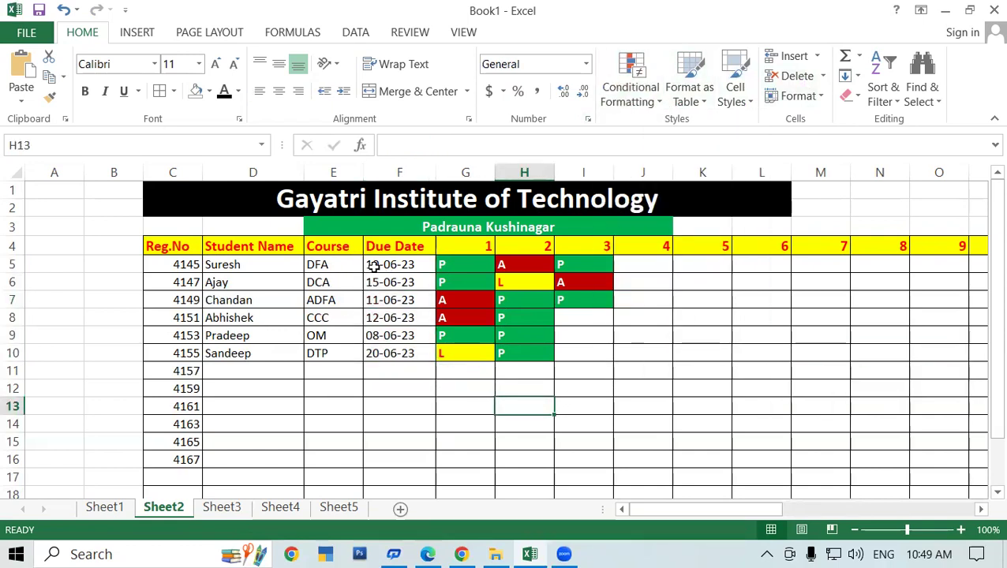
pyautogui.click(394, 337)
pyautogui.click(388, 370)
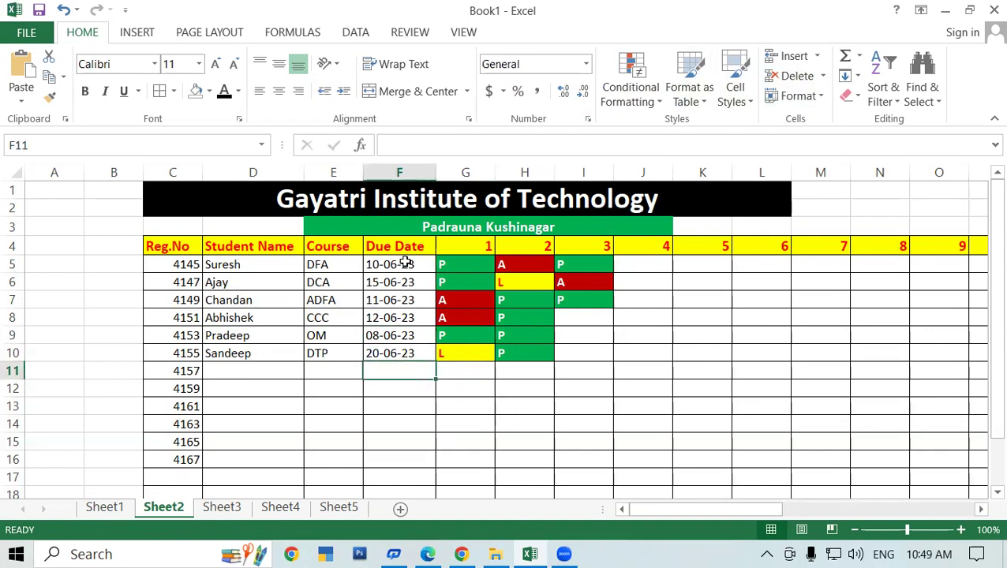
pyautogui.moveTo(401, 264); pyautogui.dragTo(406, 355)
# Step: Start an A Date Occurring rule, previewing Today, Tomorrow, then In the last 7 days
pyautogui.click(631, 87)
pyautogui.moveTo(692, 130)
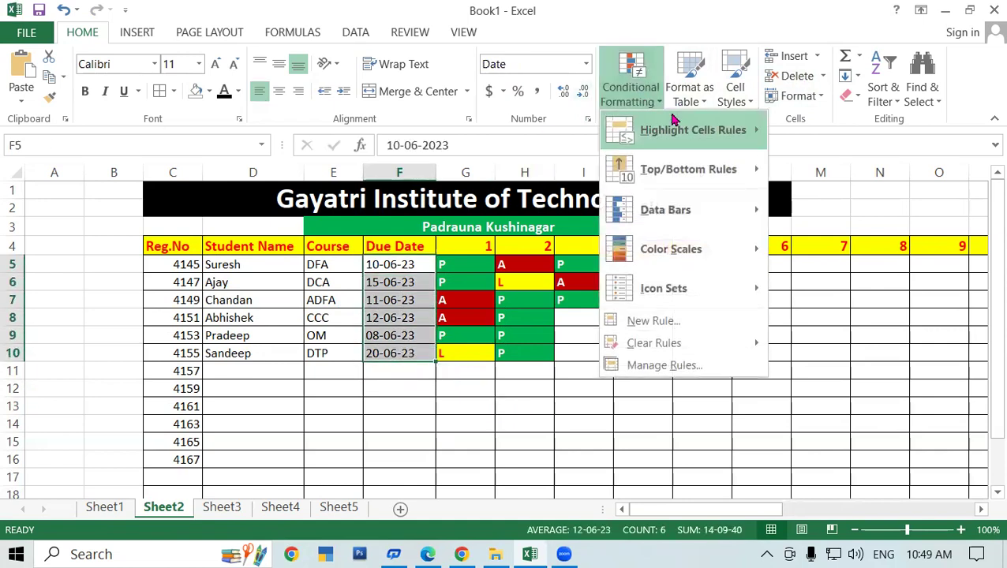
pyautogui.click(856, 326)
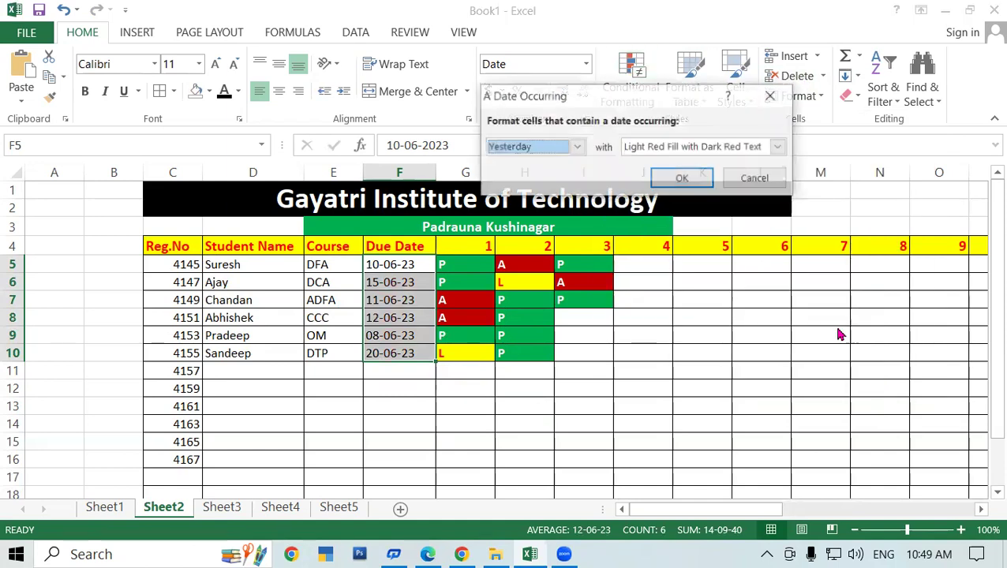
pyautogui.moveTo(572, 101); pyautogui.dragTo(721, 104)
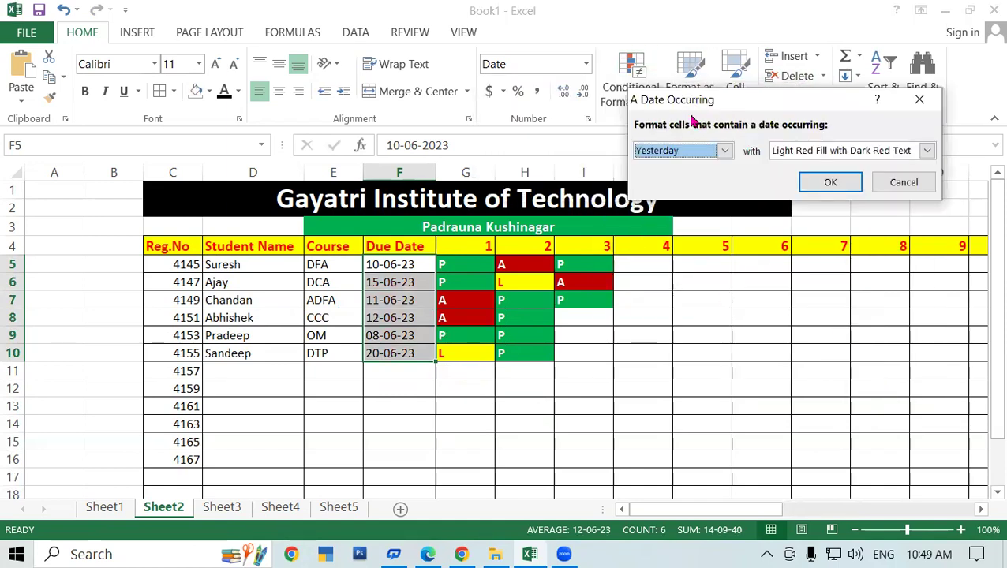
pyautogui.click(684, 158)
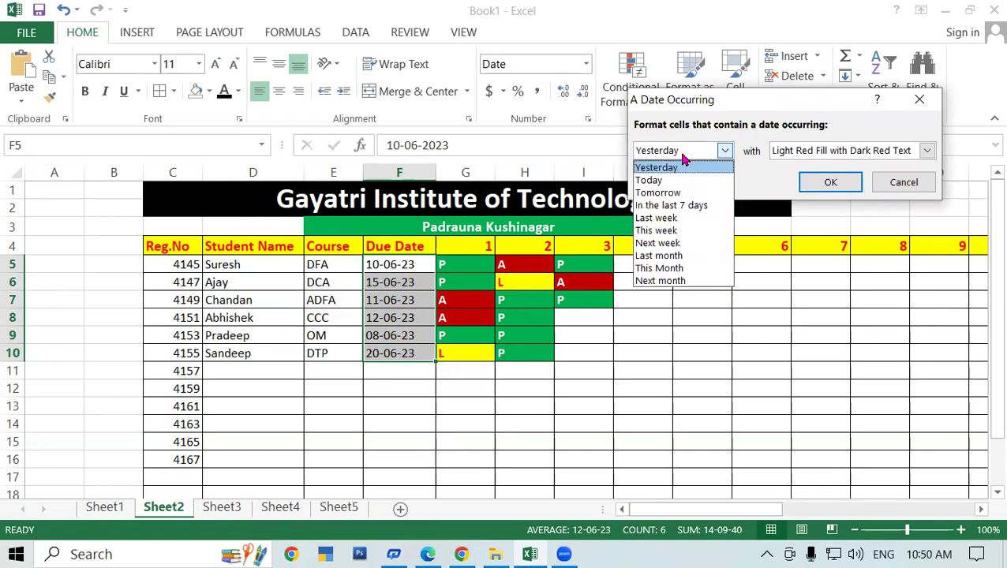
pyautogui.click(669, 181)
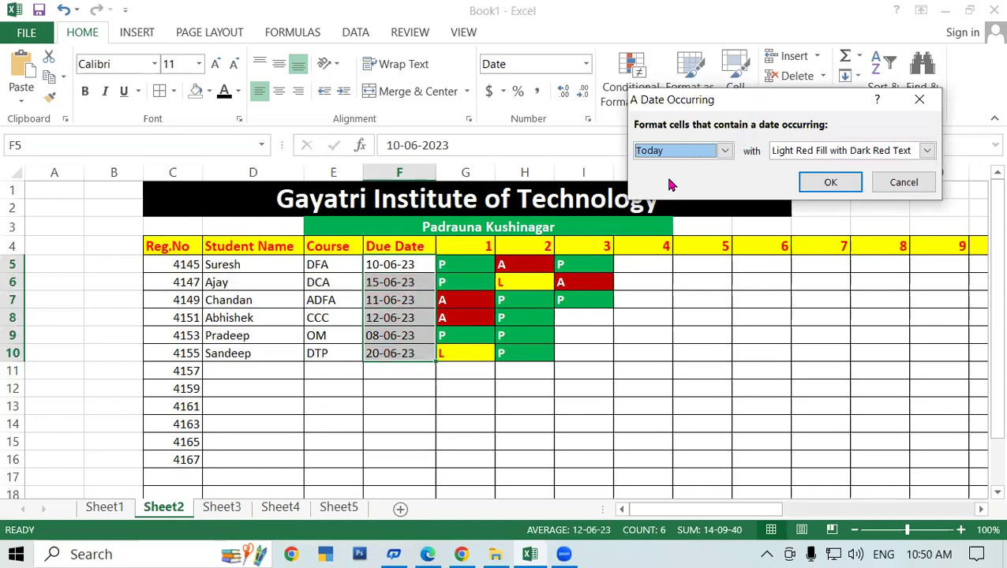
pyautogui.click(724, 150)
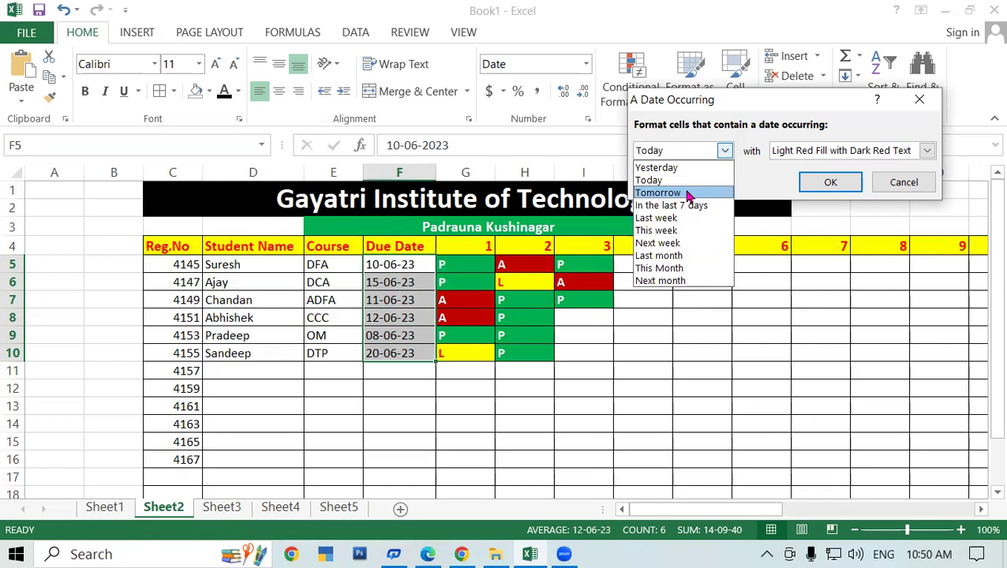
pyautogui.click(687, 194)
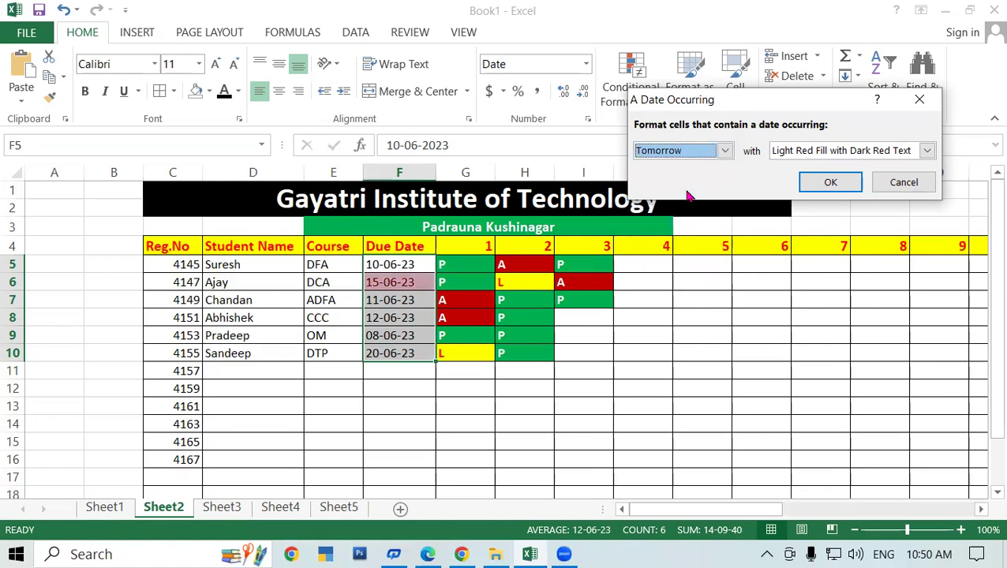
pyautogui.click(724, 150)
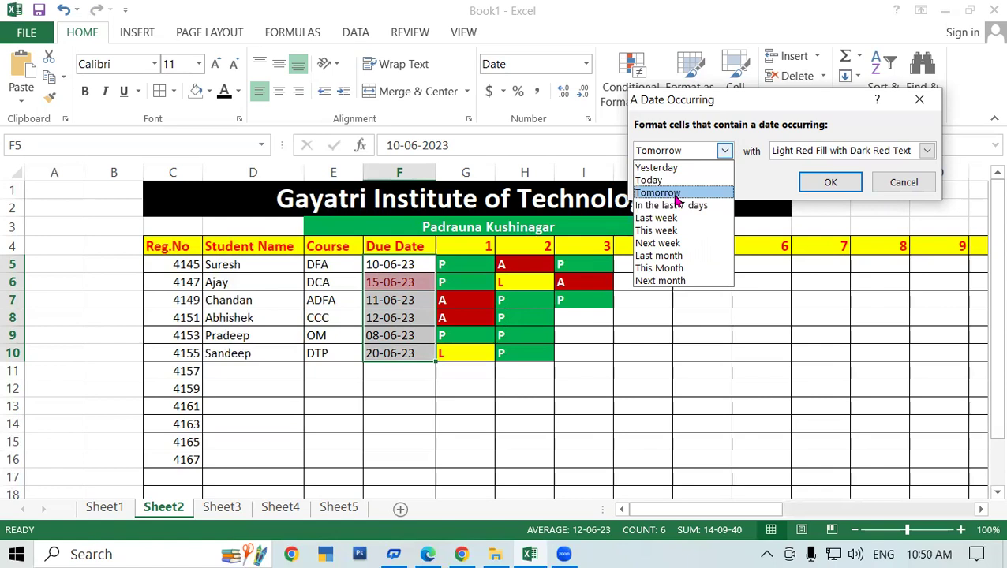
pyautogui.click(678, 205)
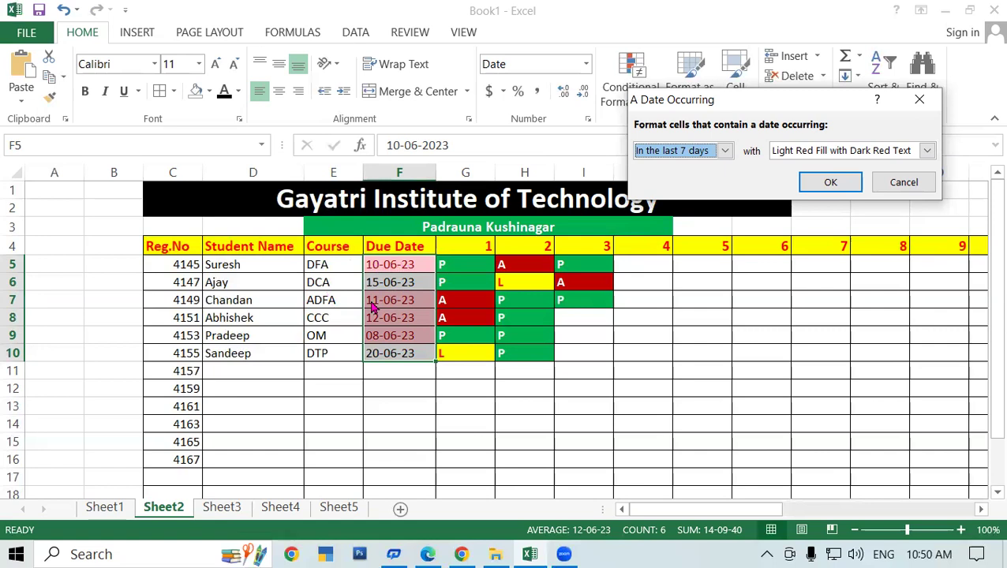
# Step: Preview the rule with Last week, Next week and This week periods
pyautogui.click(686, 151)
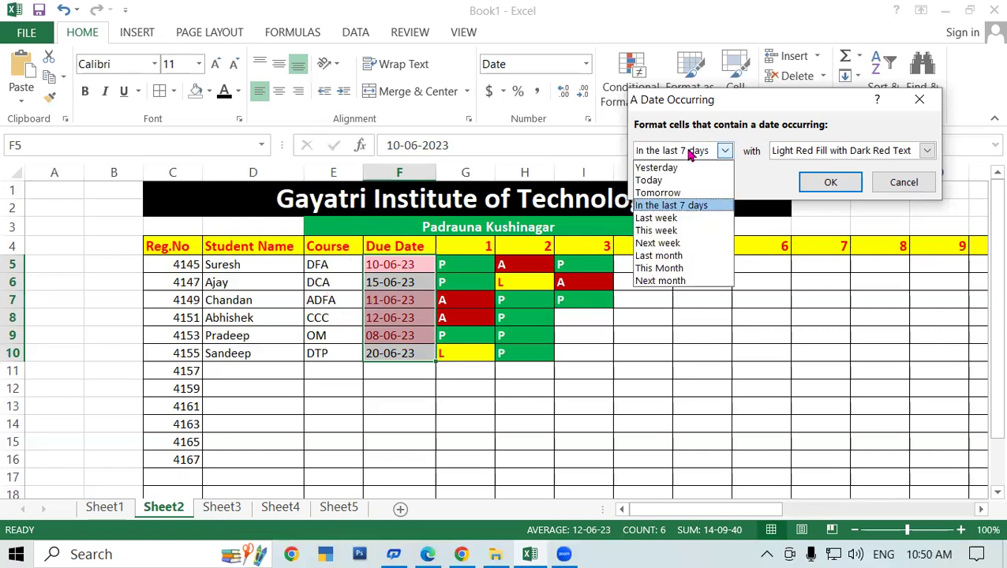
pyautogui.click(673, 219)
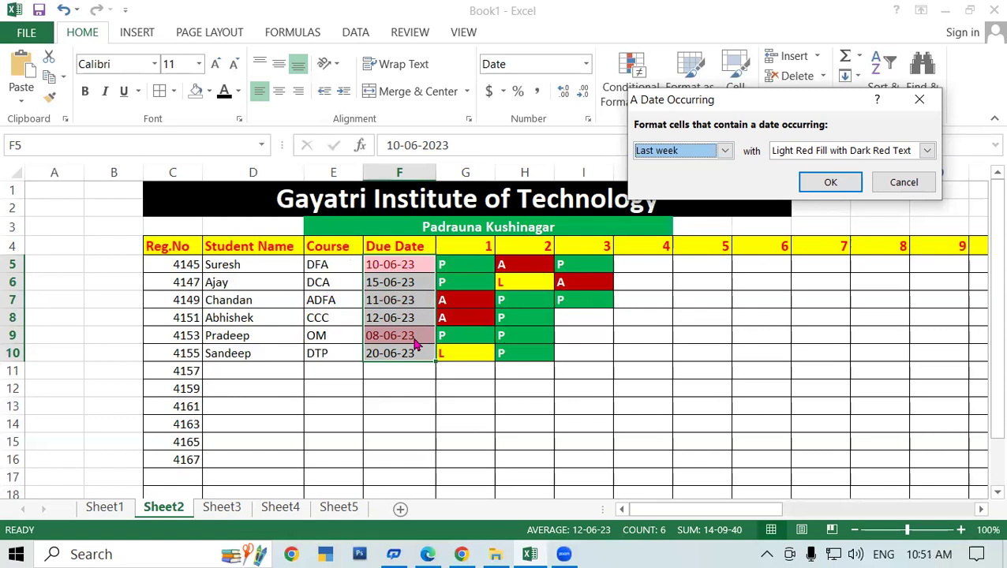
pyautogui.click(703, 154)
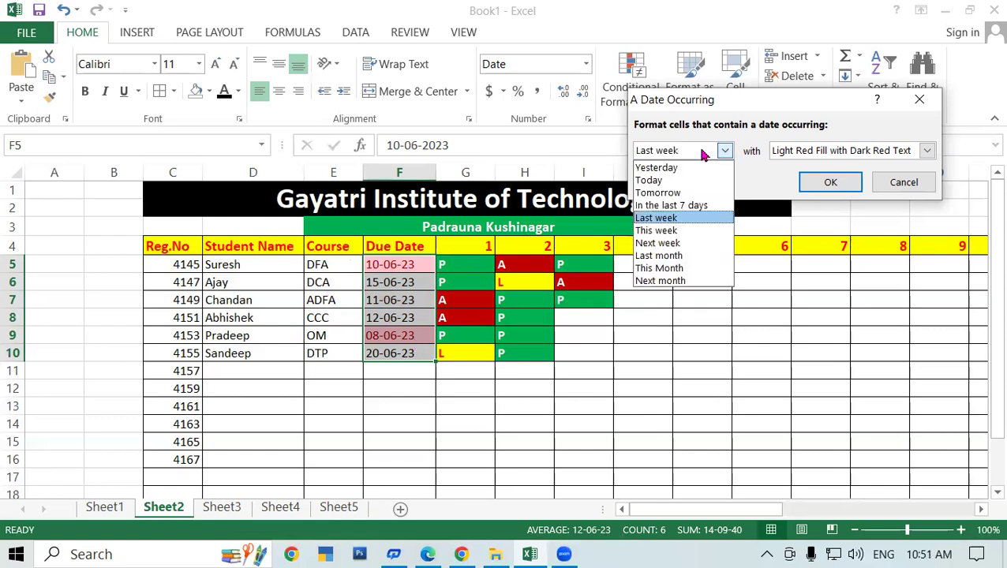
pyautogui.click(661, 243)
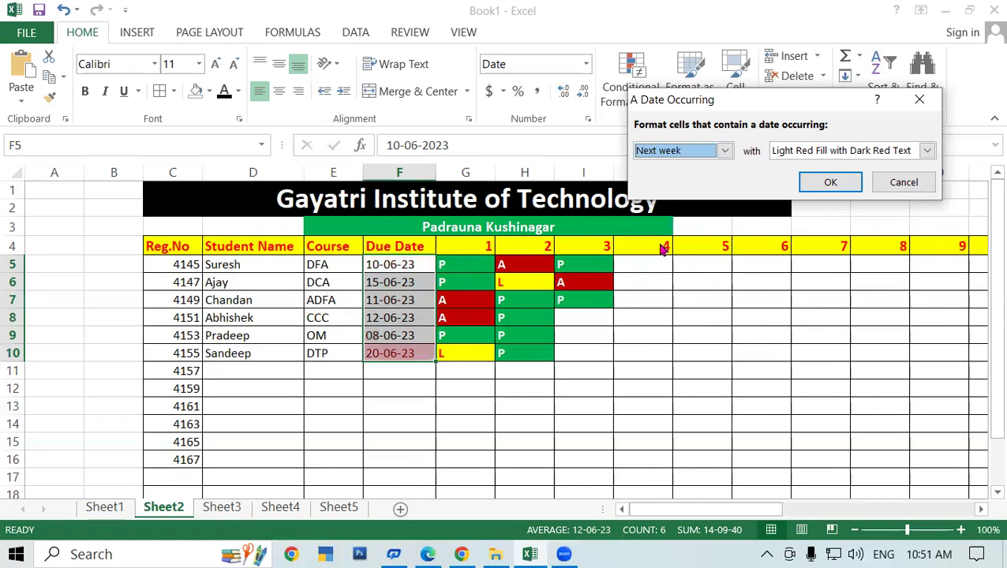
pyautogui.click(667, 151)
pyautogui.click(655, 231)
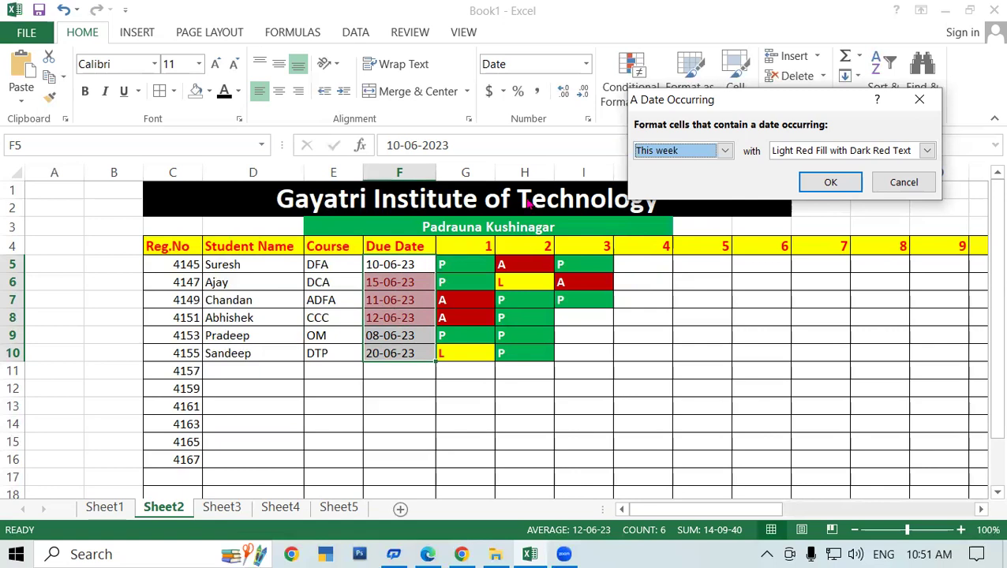
# Step: Preview the rule with Last month, This Month and Next month periods
pyautogui.click(702, 154)
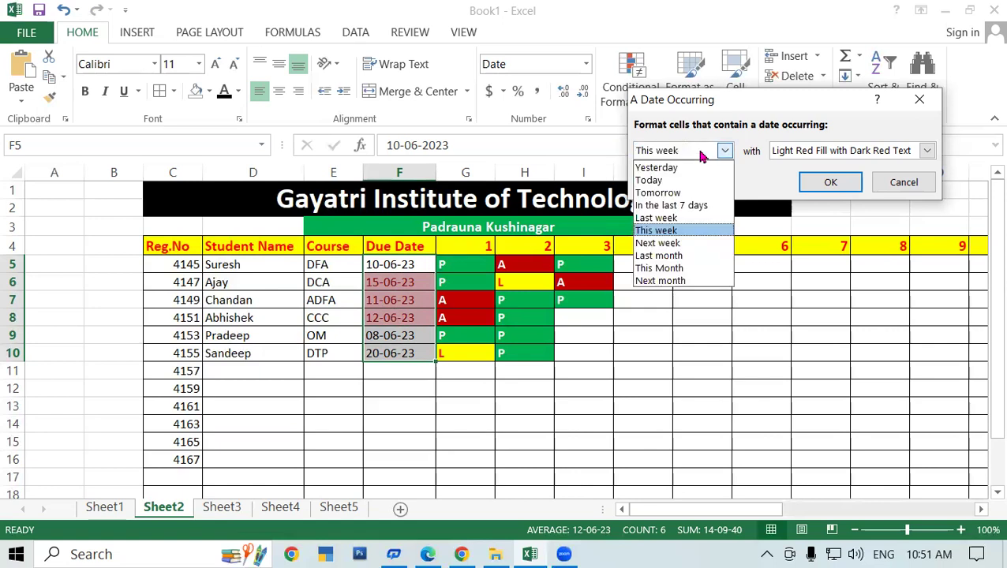
pyautogui.click(670, 254)
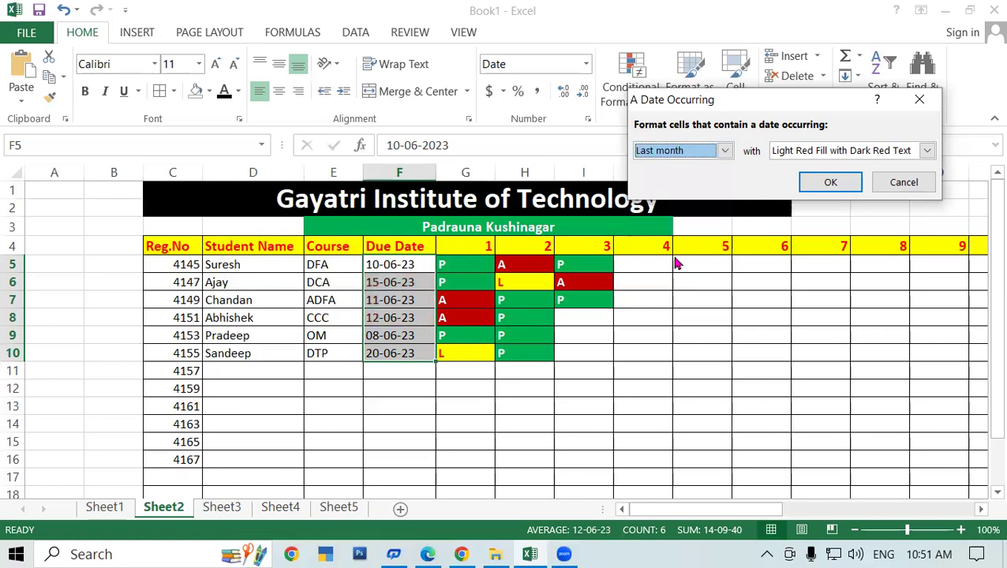
pyautogui.click(676, 151)
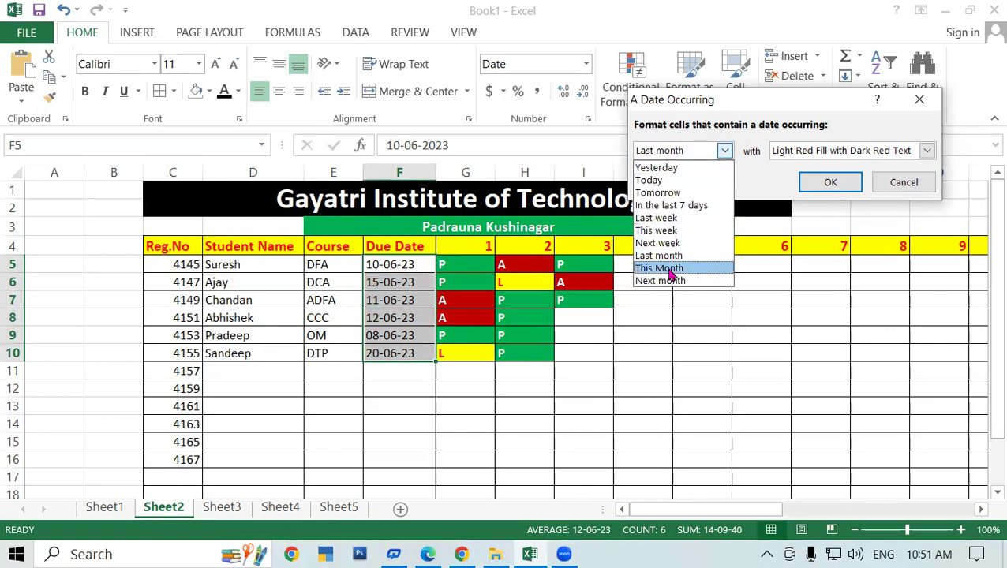
pyautogui.click(670, 269)
pyautogui.click(723, 150)
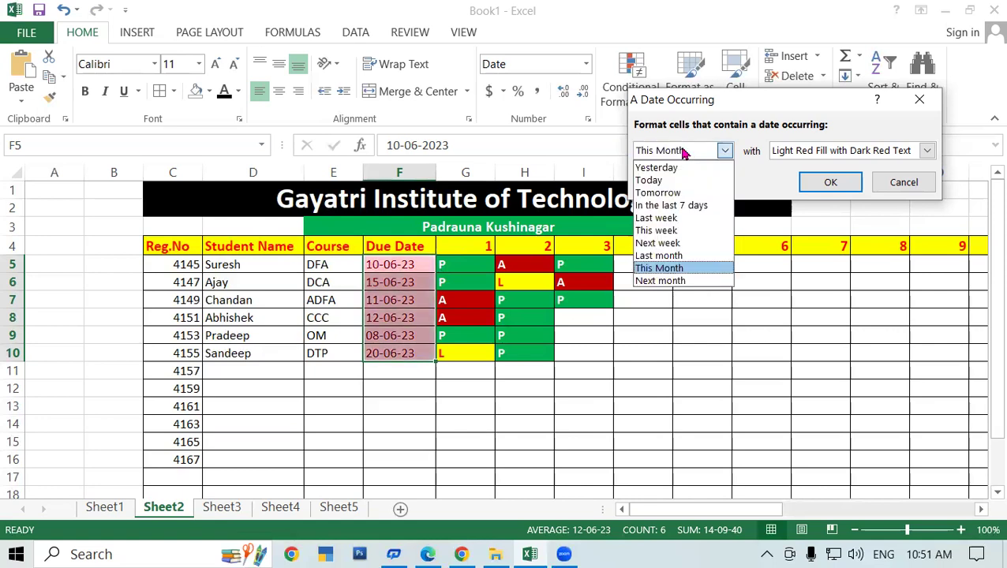
pyautogui.click(671, 282)
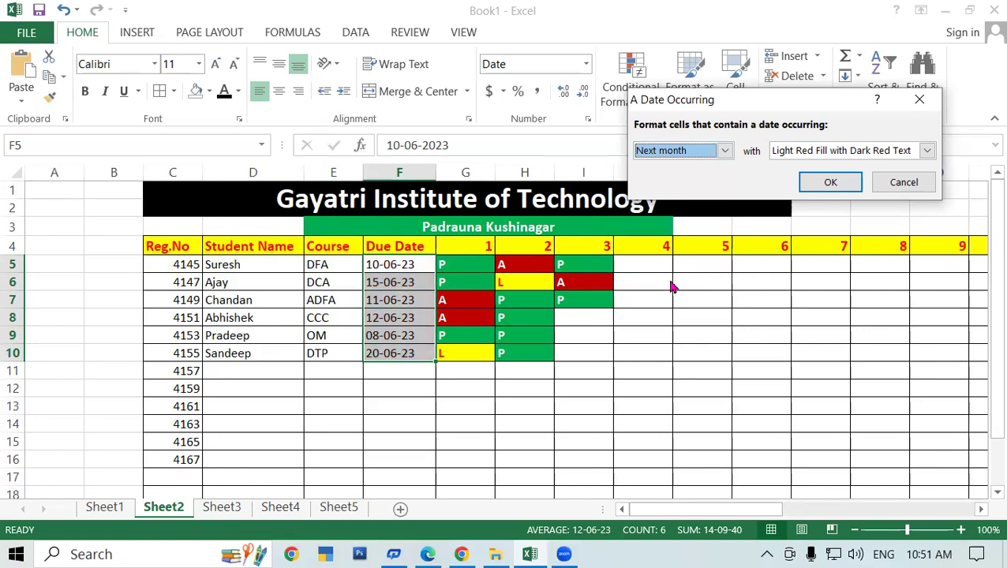
pyautogui.click(680, 151)
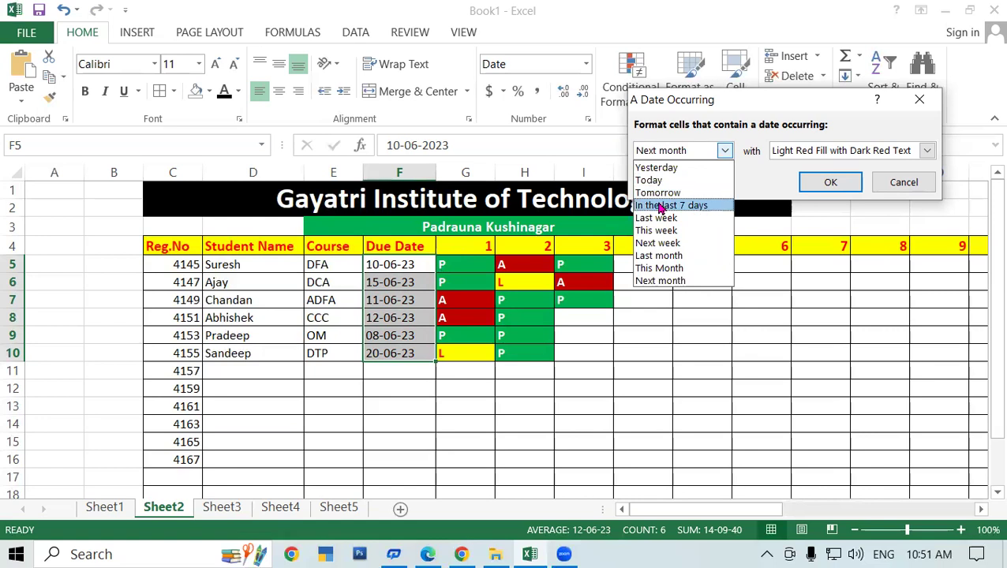
# Step: Preview Tomorrow and In the last 7 days again, then cancel the date rule
pyautogui.click(665, 194)
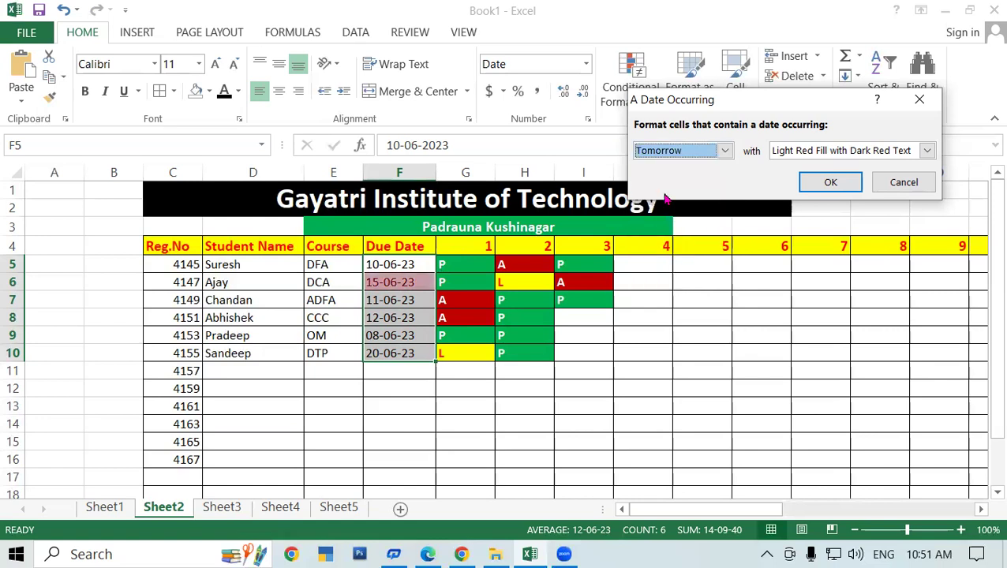
pyautogui.click(654, 153)
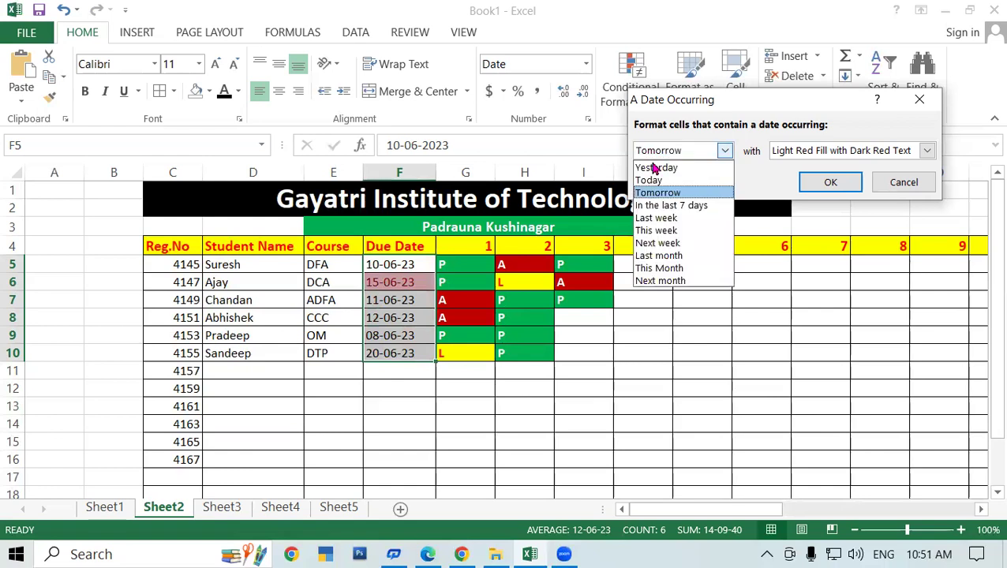
pyautogui.click(690, 206)
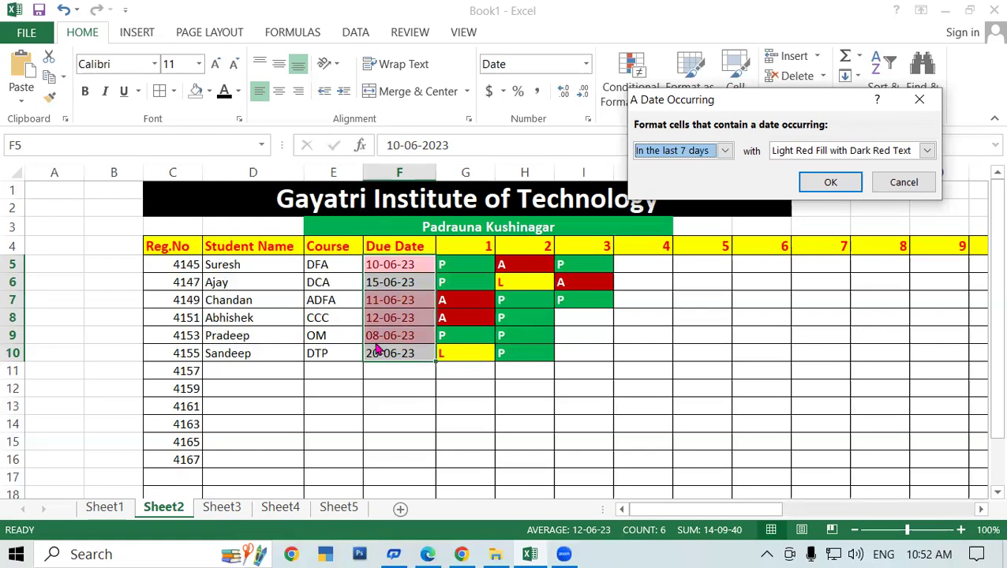
pyautogui.click(903, 182)
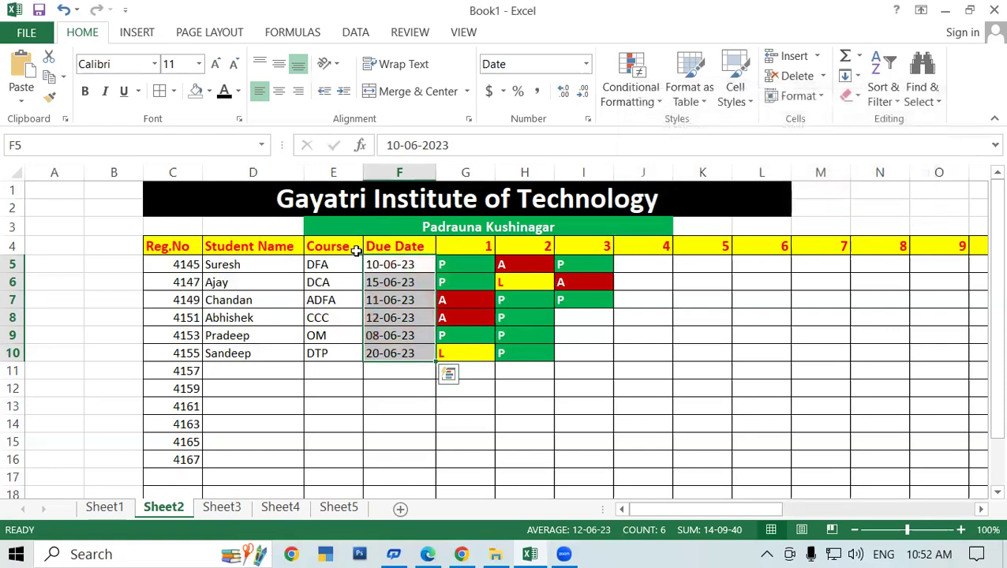
# Step: Type 01-06, 02-5 and 04-7 into K5, K6 and K7 as dates
pyautogui.click(704, 264)
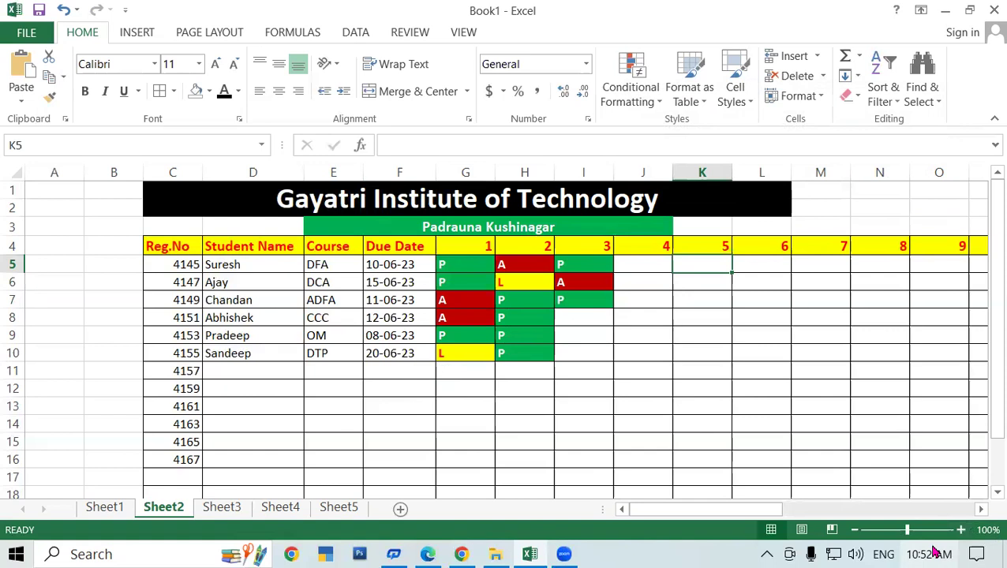
pyautogui.click(810, 386)
pyautogui.click(683, 271)
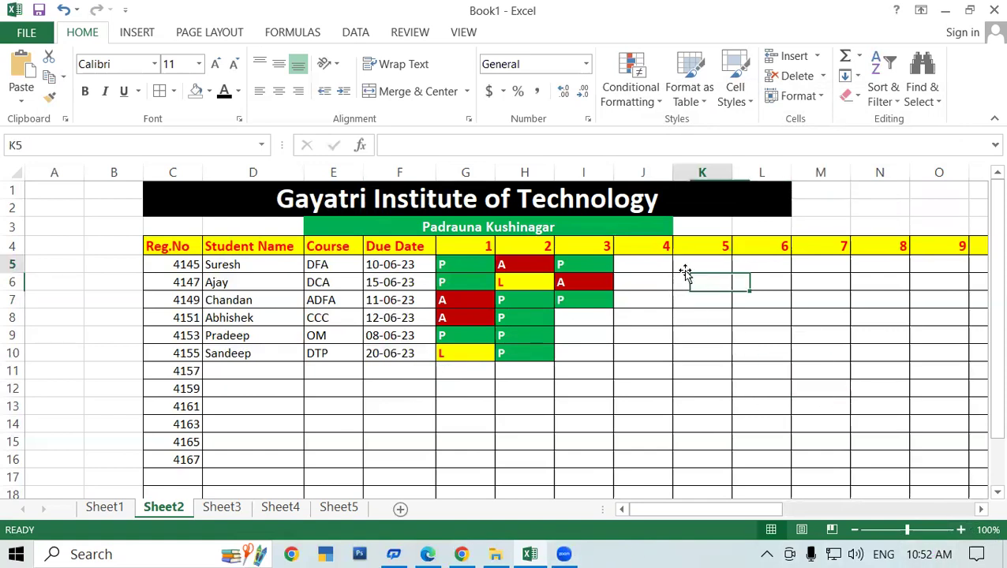
pyautogui.write('01-06')
pyautogui.press('Return')
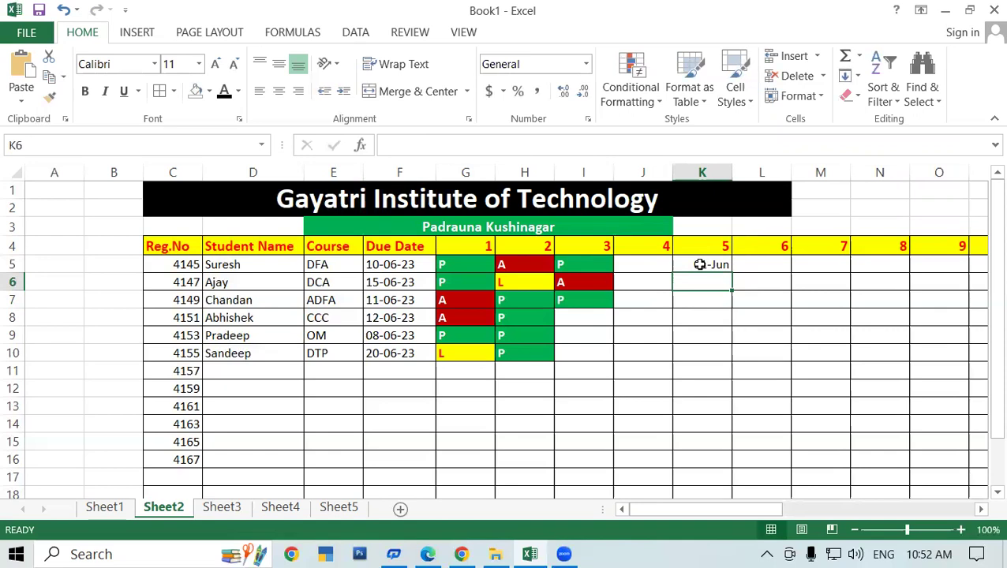
pyautogui.write('02-')
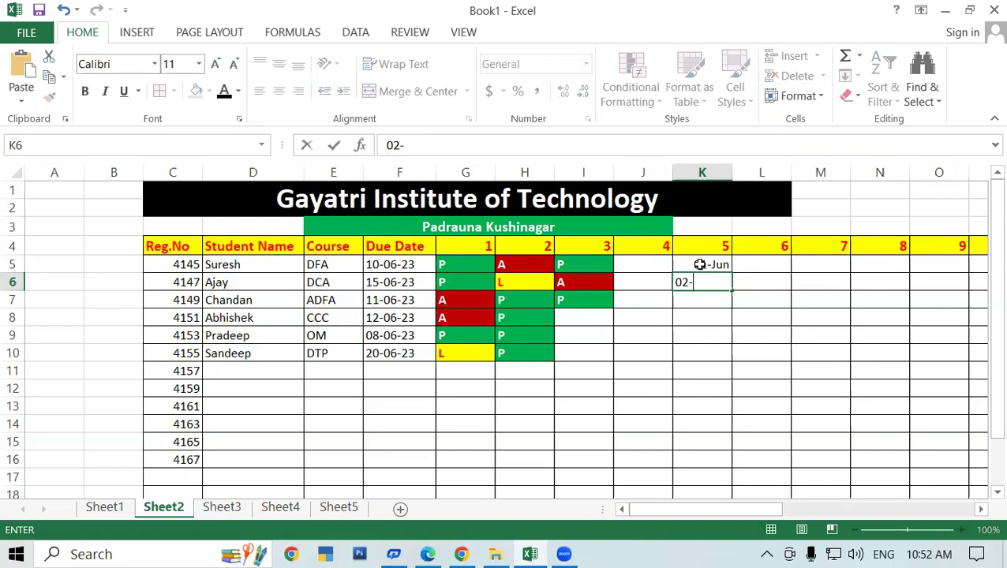
pyautogui.write('5')
pyautogui.press('Return')
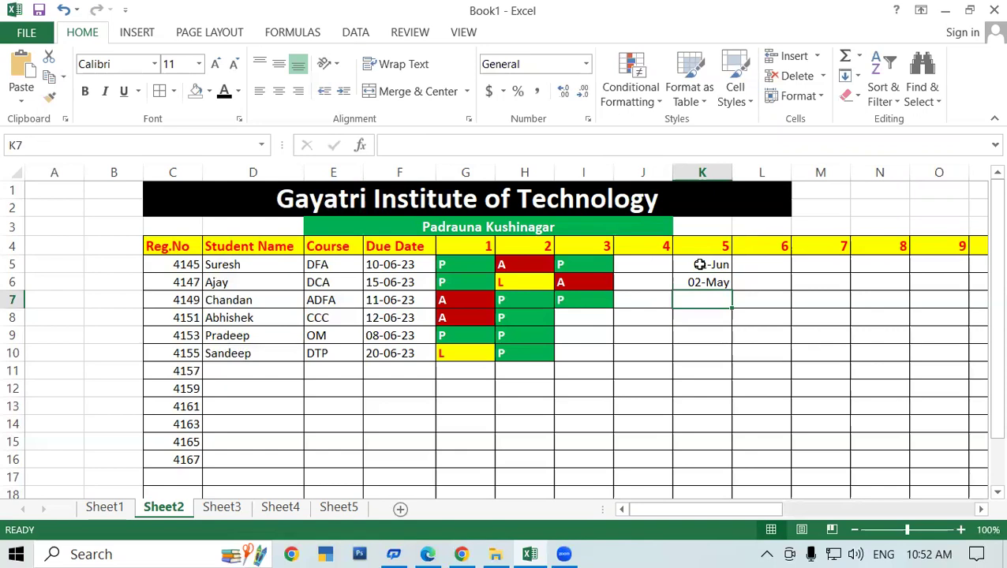
pyautogui.write('04')
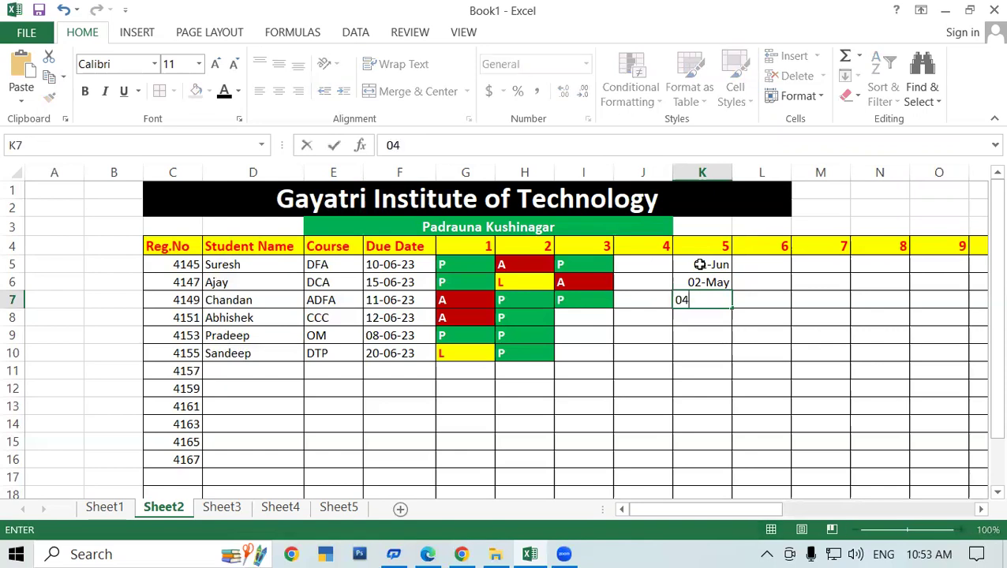
pyautogui.write('-')
pyautogui.write('7')
pyautogui.press('Return')
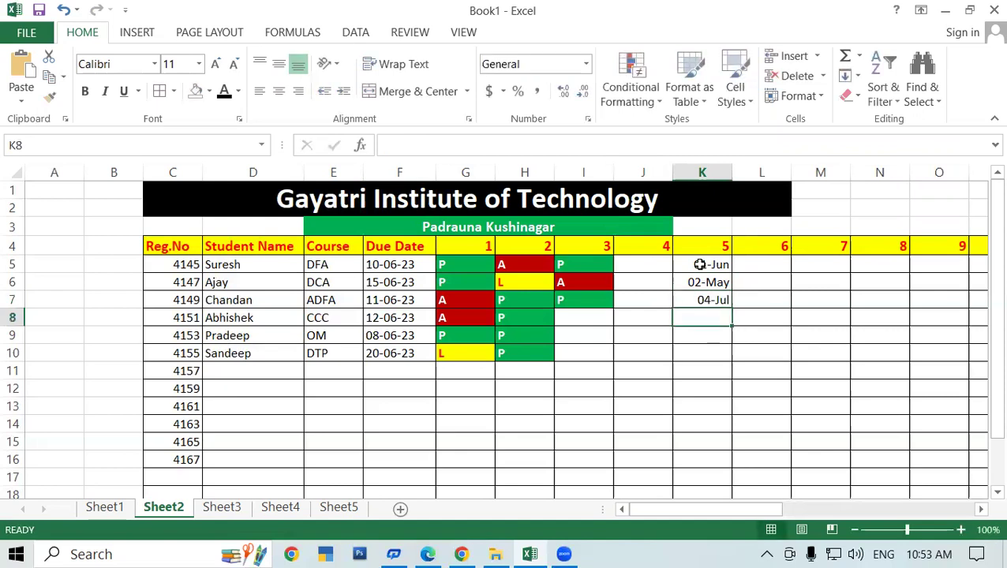